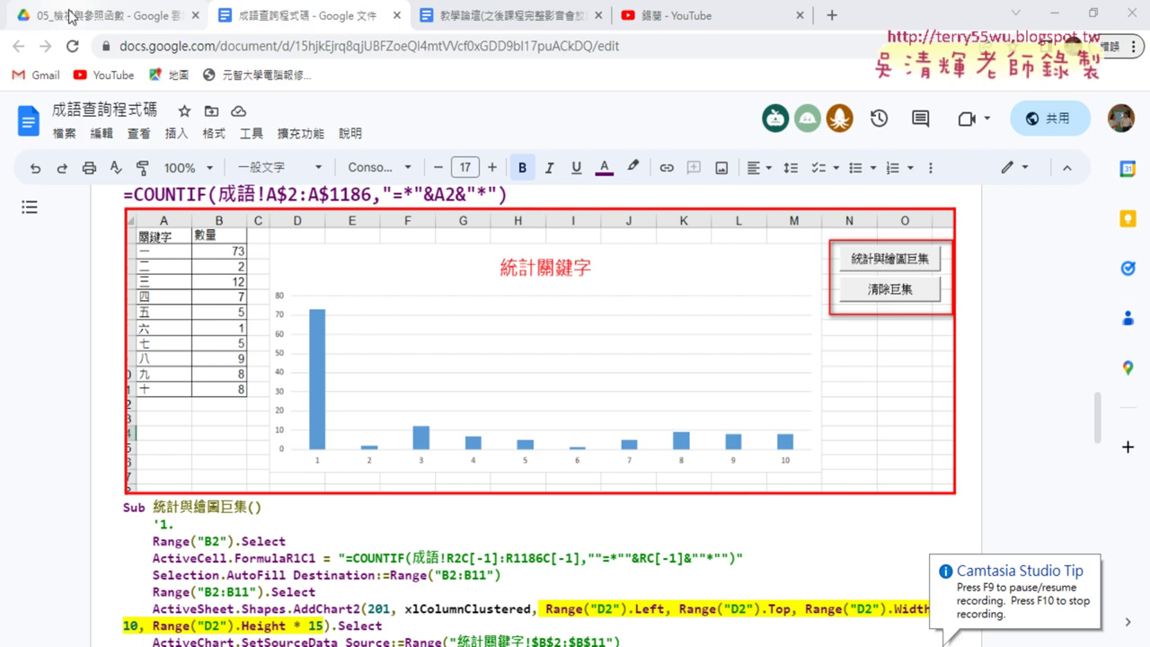
- Browse the shared Google Drive file list and the 成語查詢程式碼 document
left_click(99, 15)
scroll(447, 488, "down", 1)
scroll(447, 488, "down", 2)
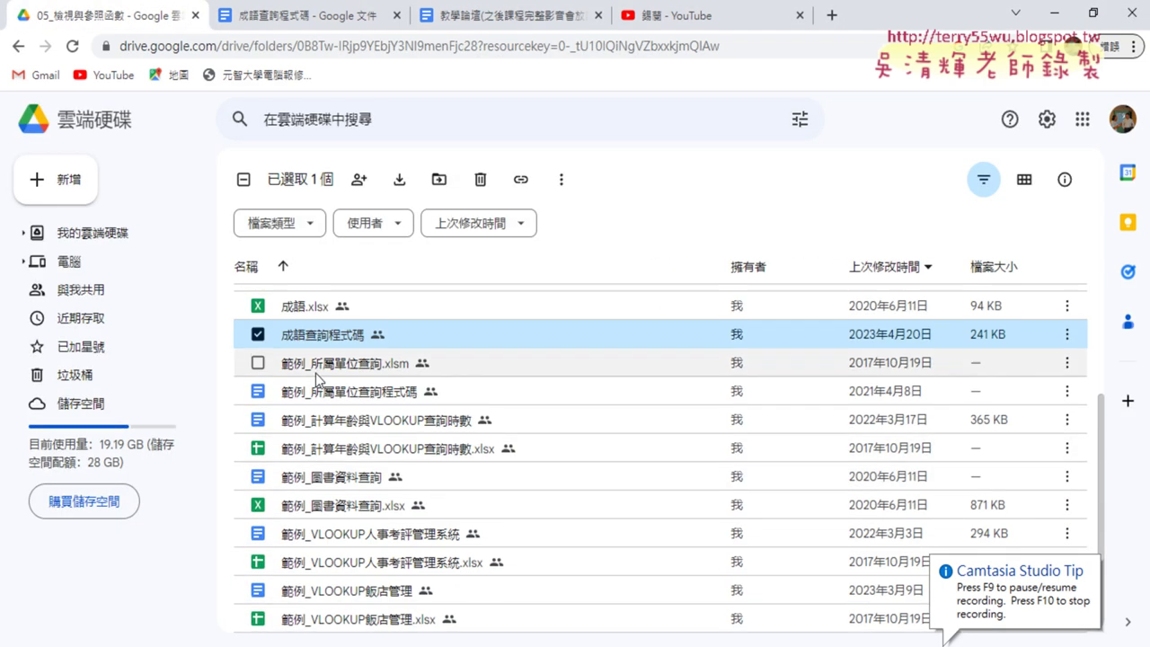
left_click(305, 16)
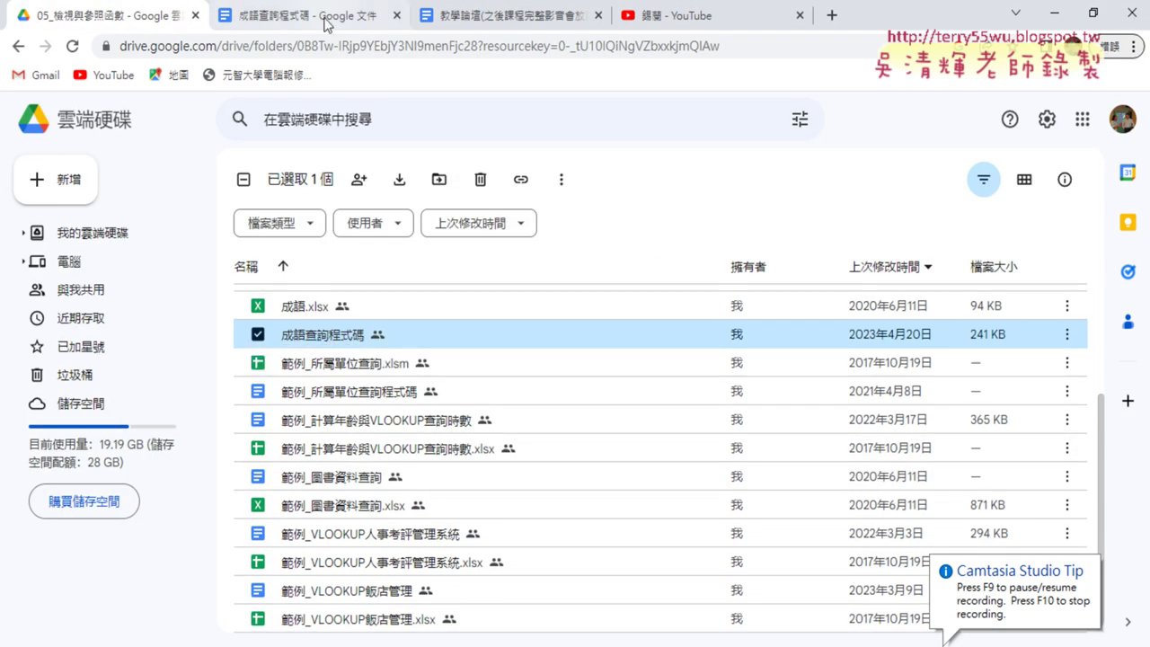
scroll(594, 406, "up", 2)
scroll(595, 406, "up", 3)
scroll(595, 407, "up", 5)
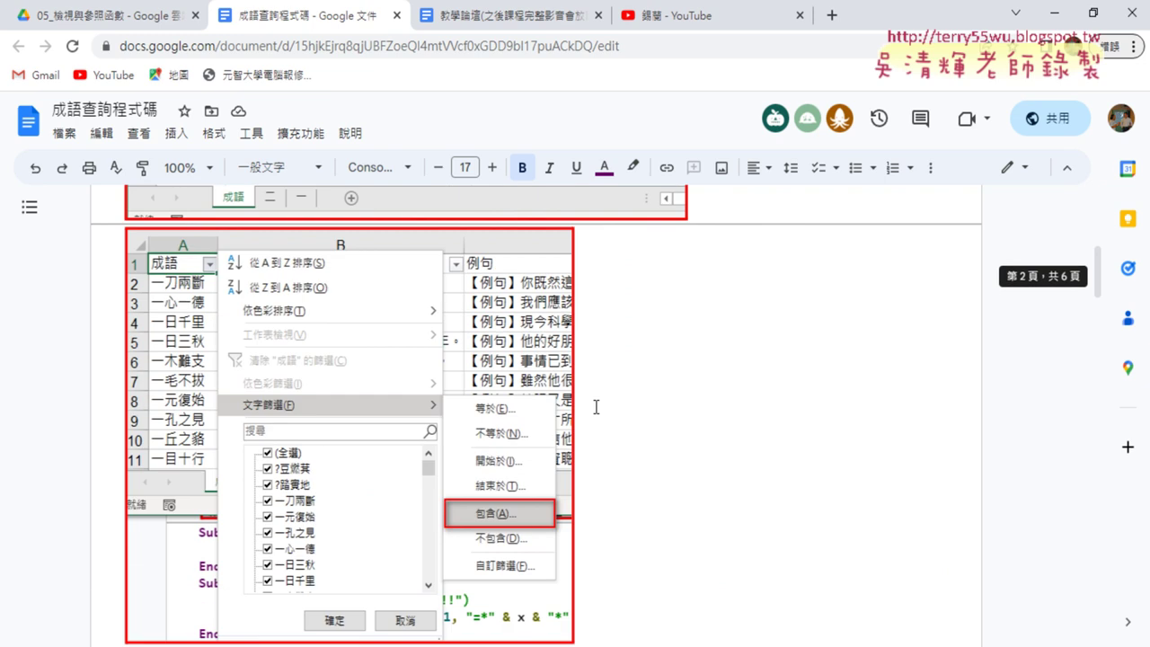
scroll(602, 410, "up", 5)
scroll(602, 409, "down", 5)
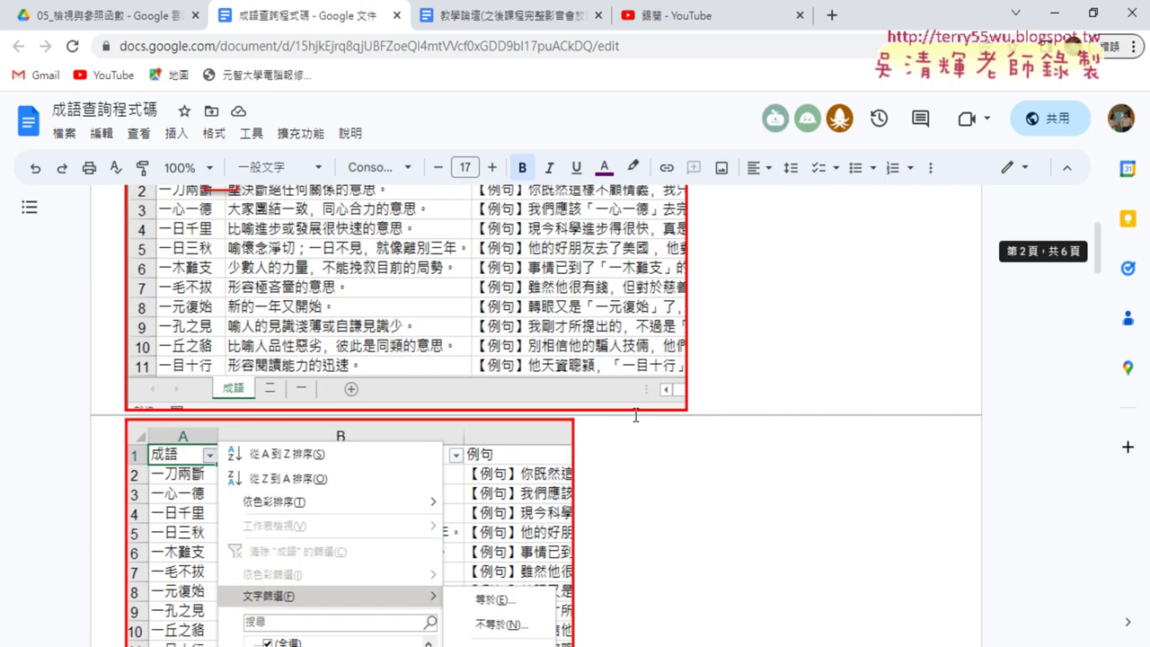
- Select the 成語.xlsx workbook in the Drive list, then return to the code document
left_click(155, 23)
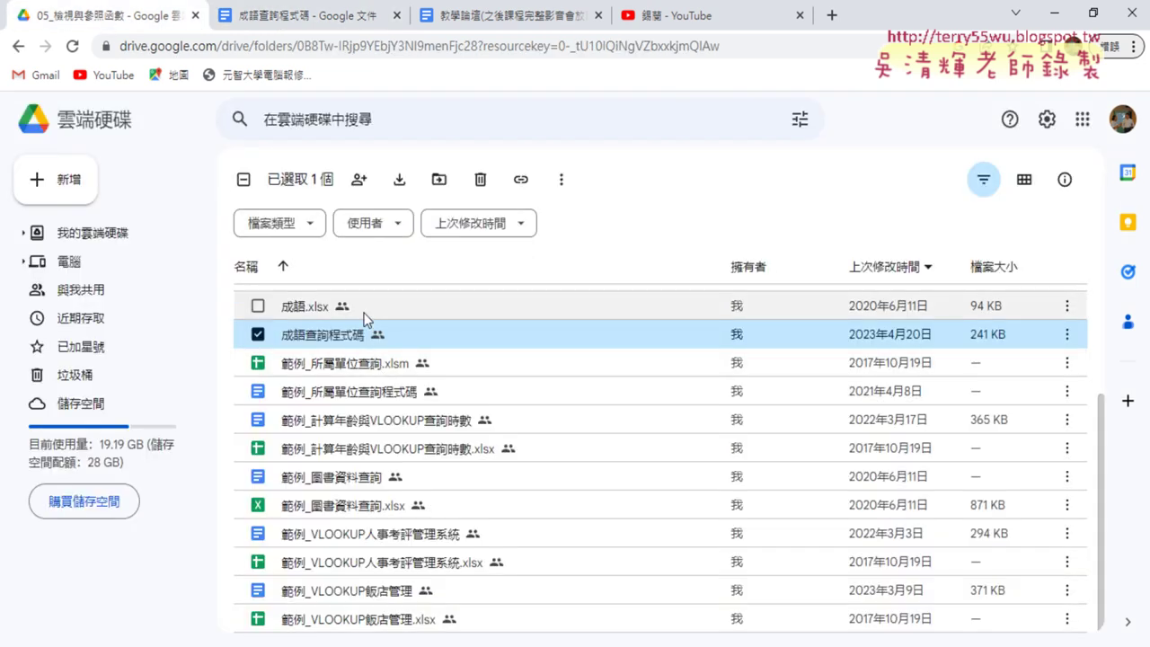
left_click(285, 307)
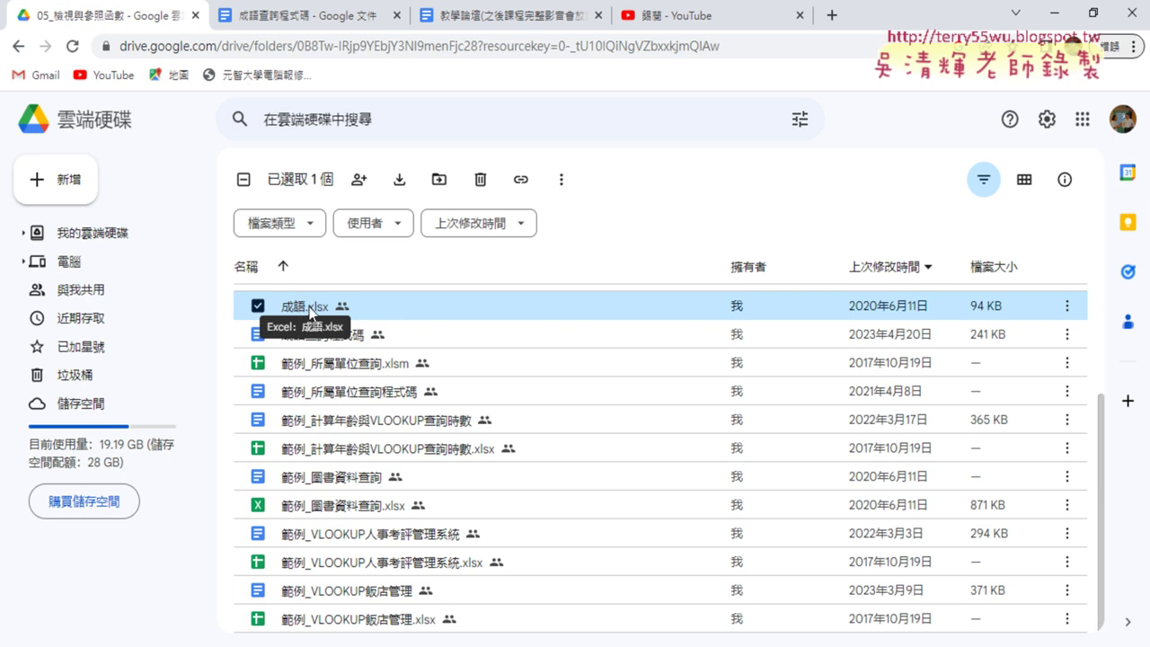
left_click(346, 23)
scroll(382, 431, "up", 3)
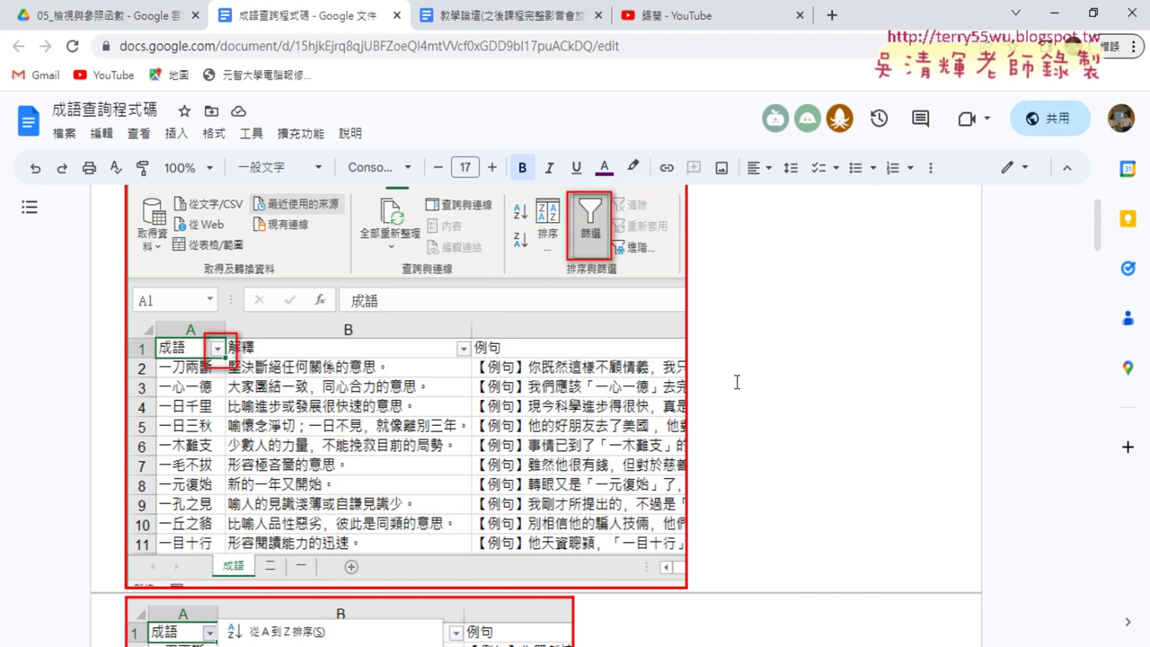
scroll(533, 379, "down", 1)
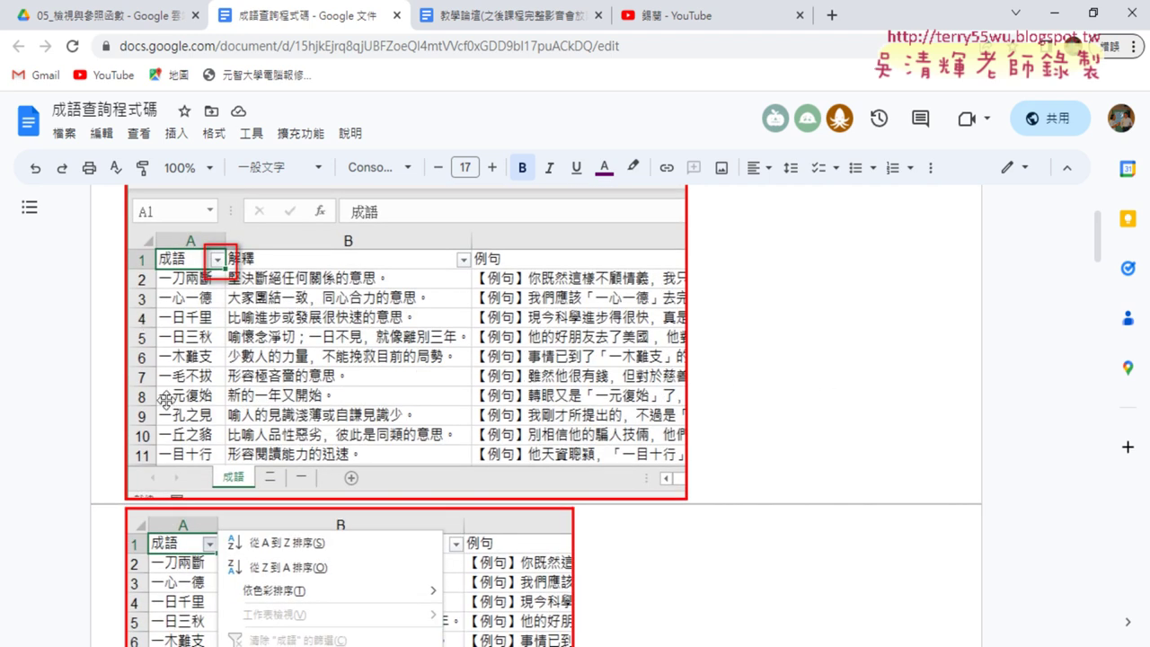
scroll(177, 389, "down", 1)
scroll(177, 390, "up", 1)
scroll(180, 364, "down", 5)
scroll(181, 366, "down", 3)
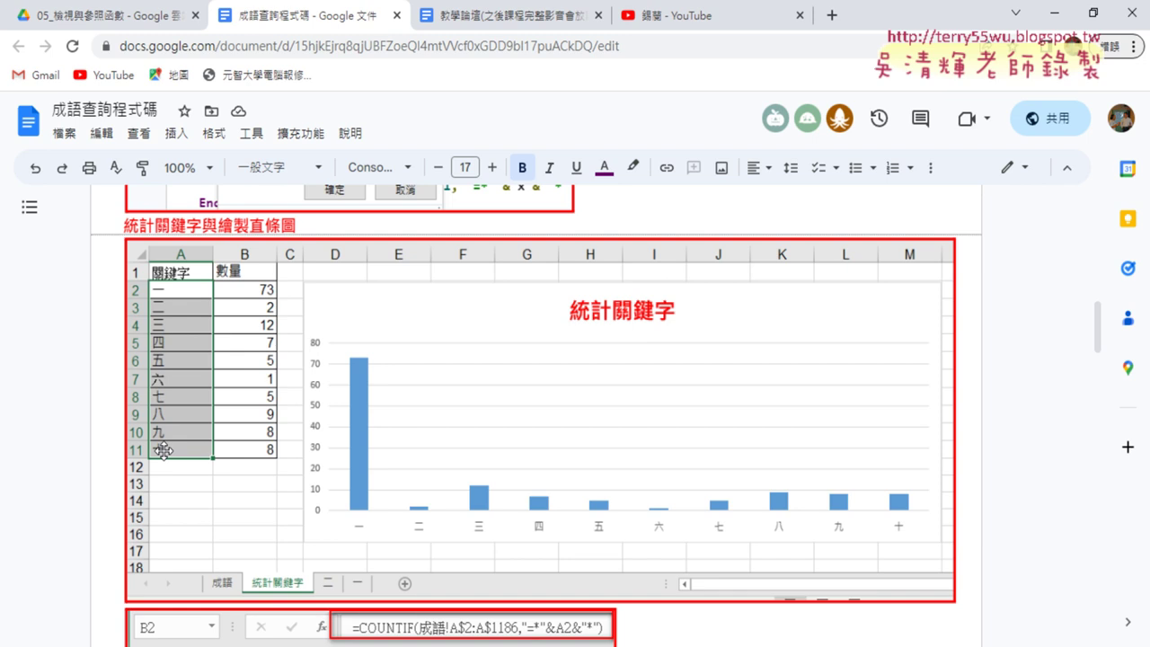
scroll(243, 319, "up", 4)
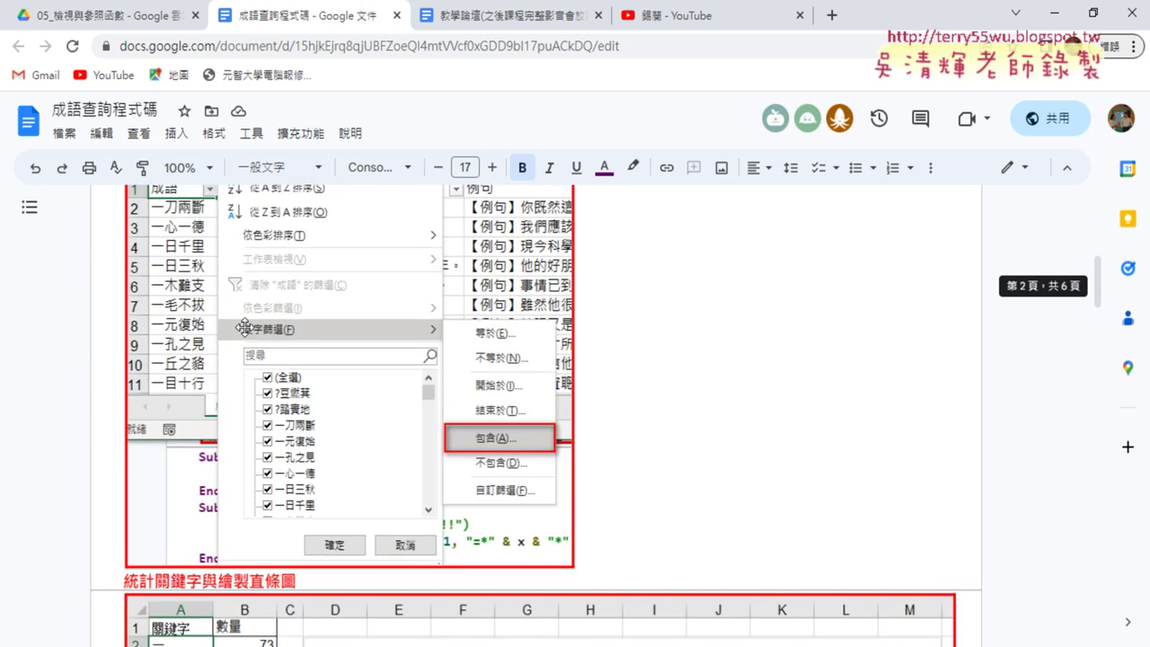
scroll(244, 327, "up", 1)
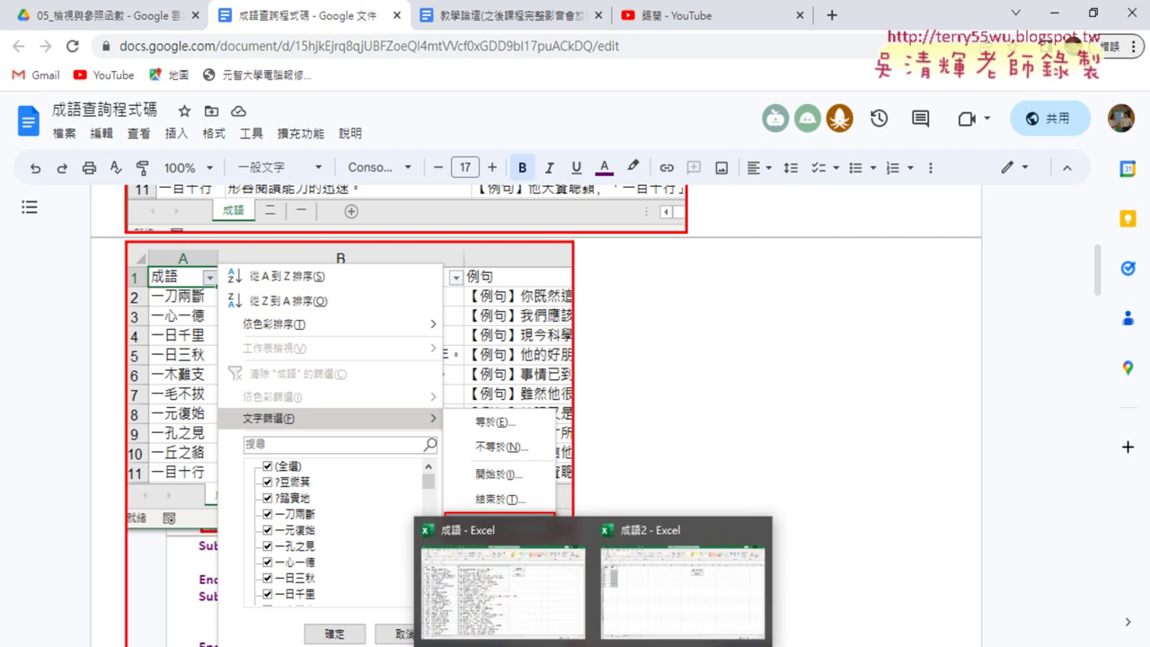
- Bring up the 成語2 workbook on its 成語 sheet with no range selected
left_click(629, 623)
left_click(101, 614)
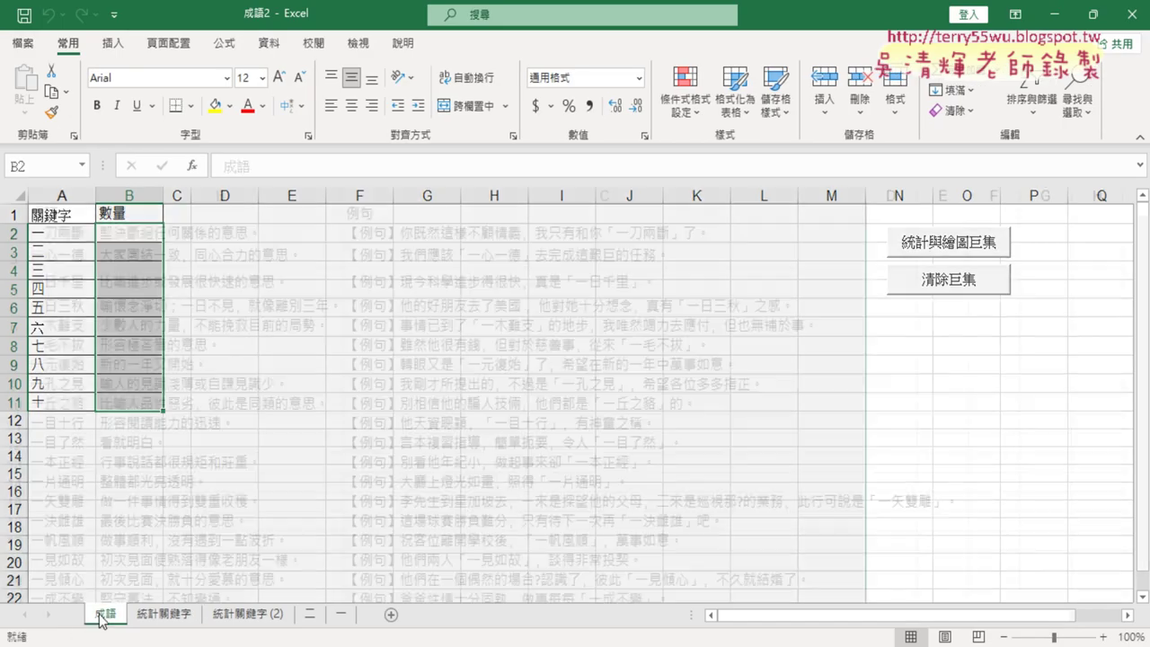
left_click(54, 213)
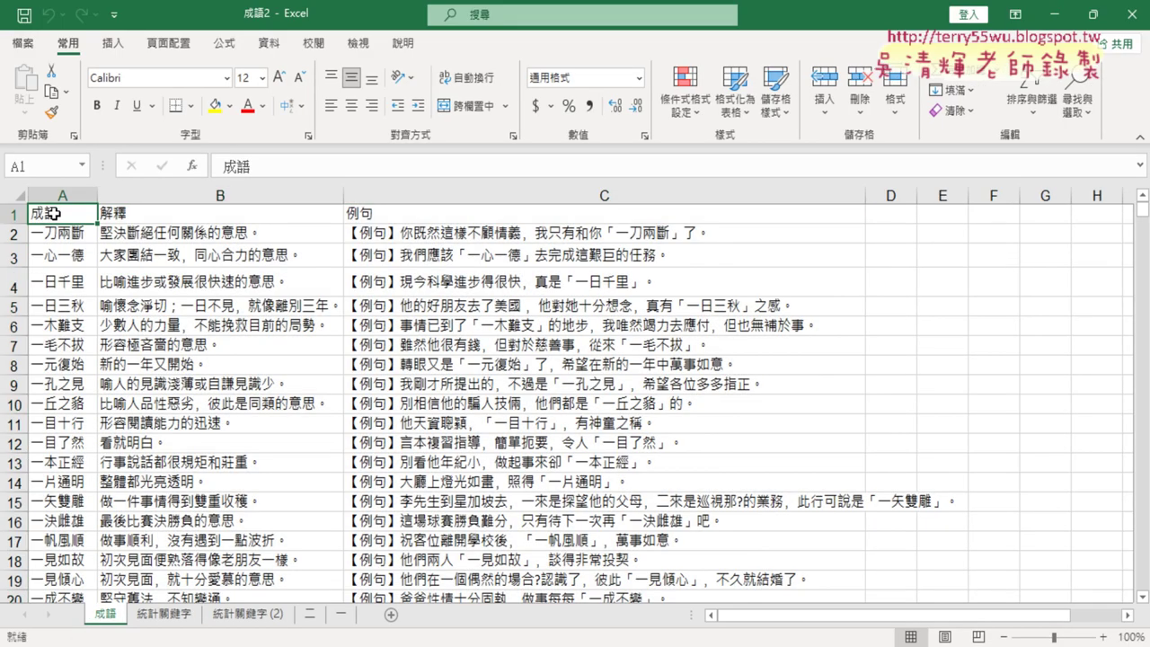
- Check column A's idioms run from 一心一德 down to row 1186, then select column A
key("ctrl+Down")
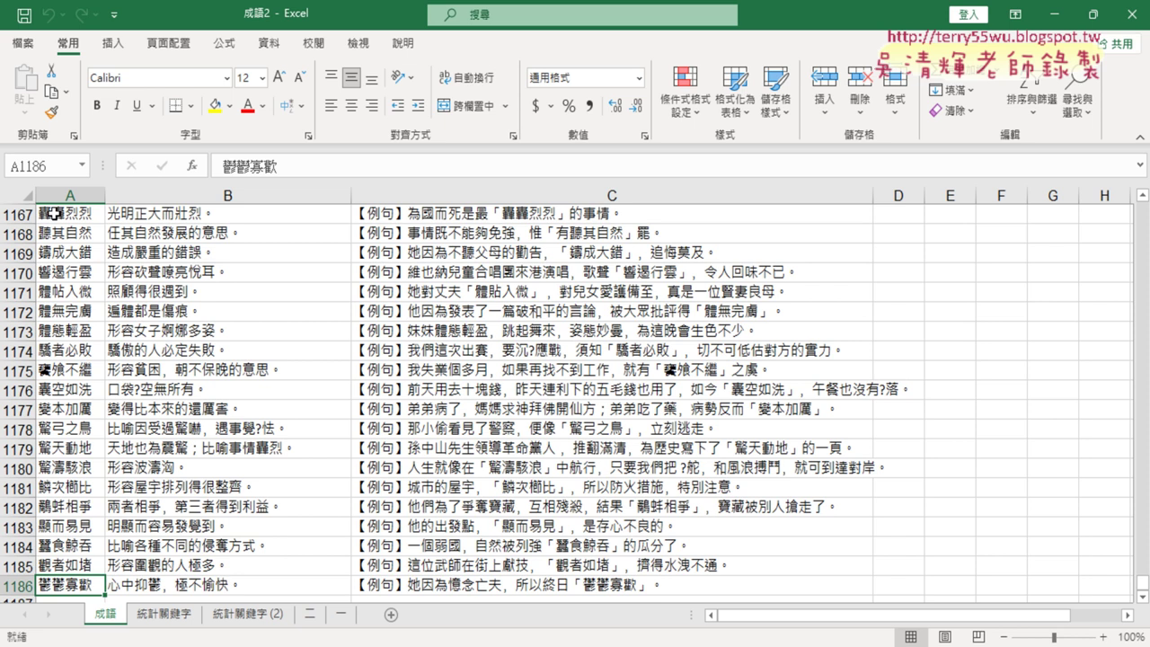
key("ctrl+Up")
key("Down")
key("Down")
key("Down")
key("Down")
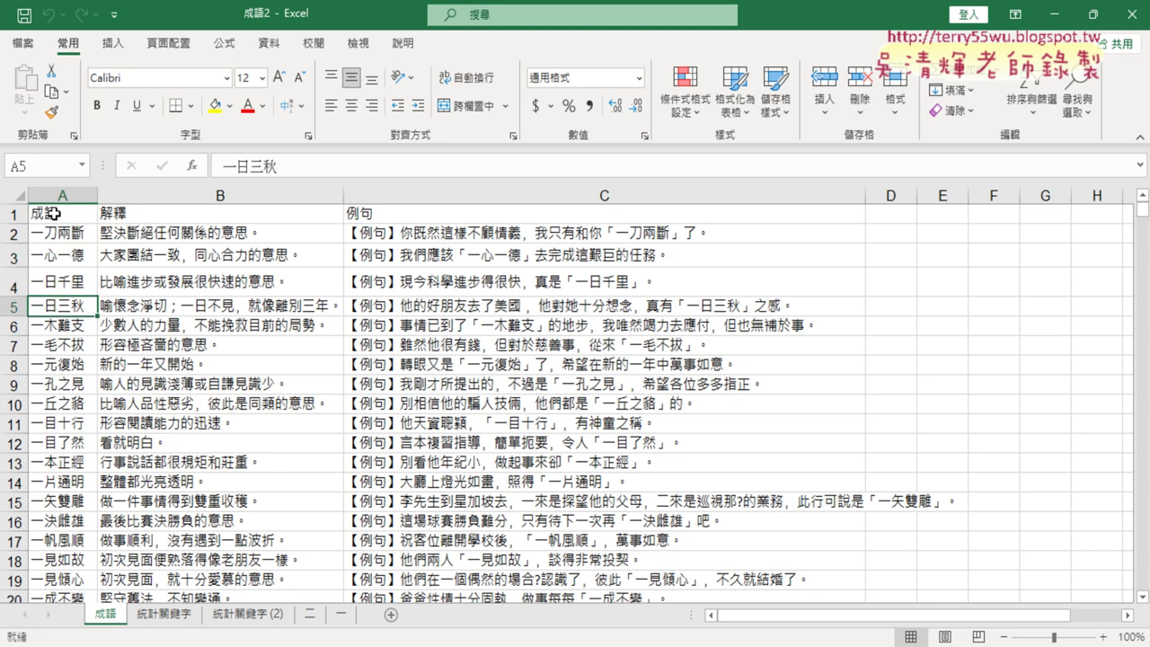
key("Down")
key("Down")
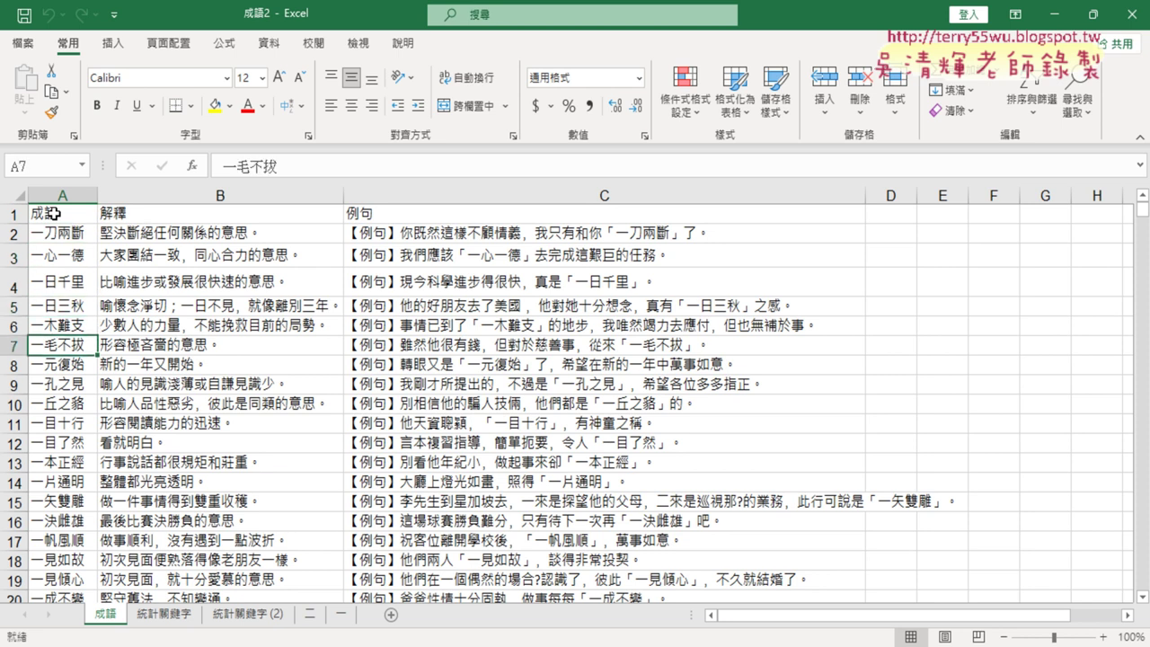
key("Up")
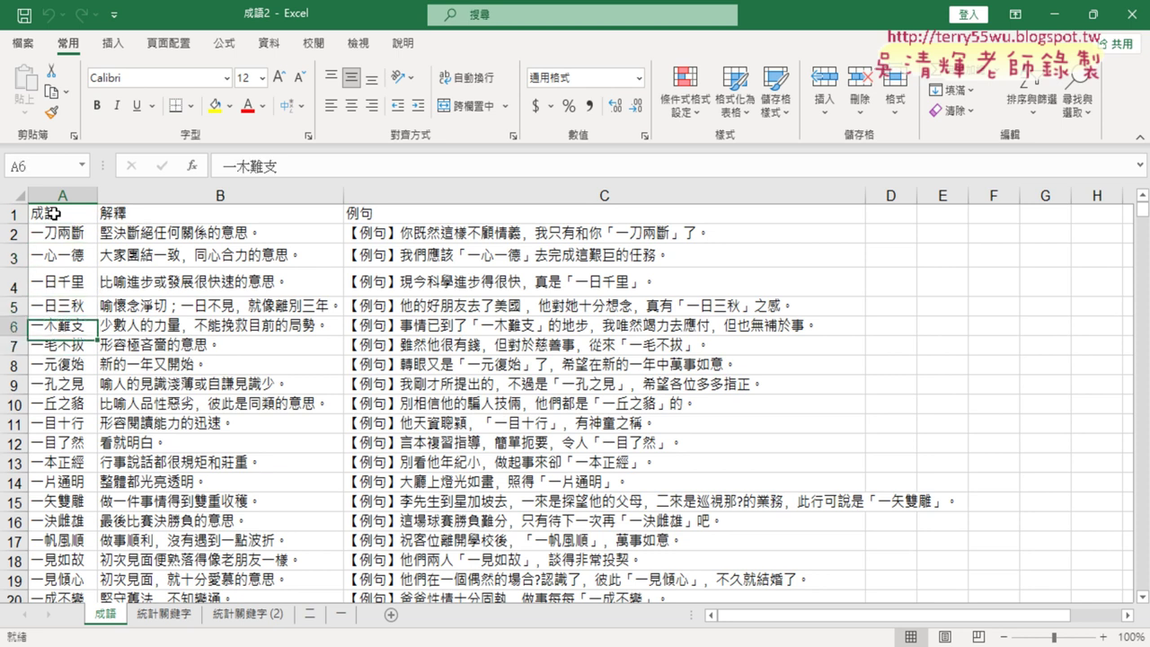
key("Up")
key("Up")
key("Up")
key("Up")
key("Up")
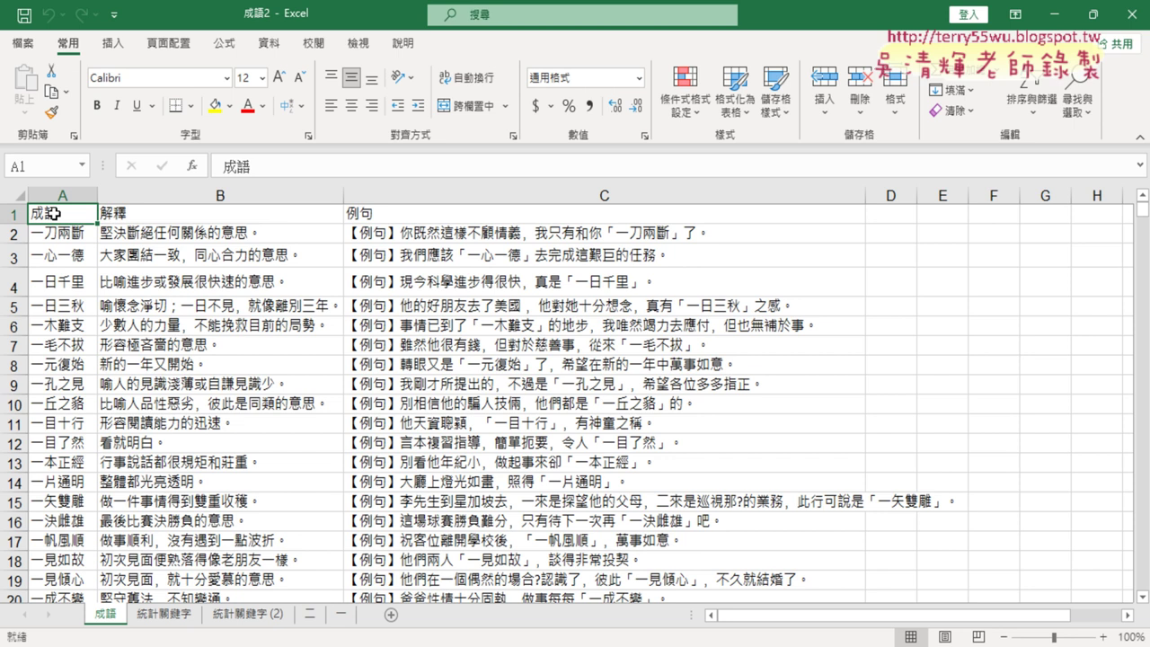
key("Down")
key("Down")
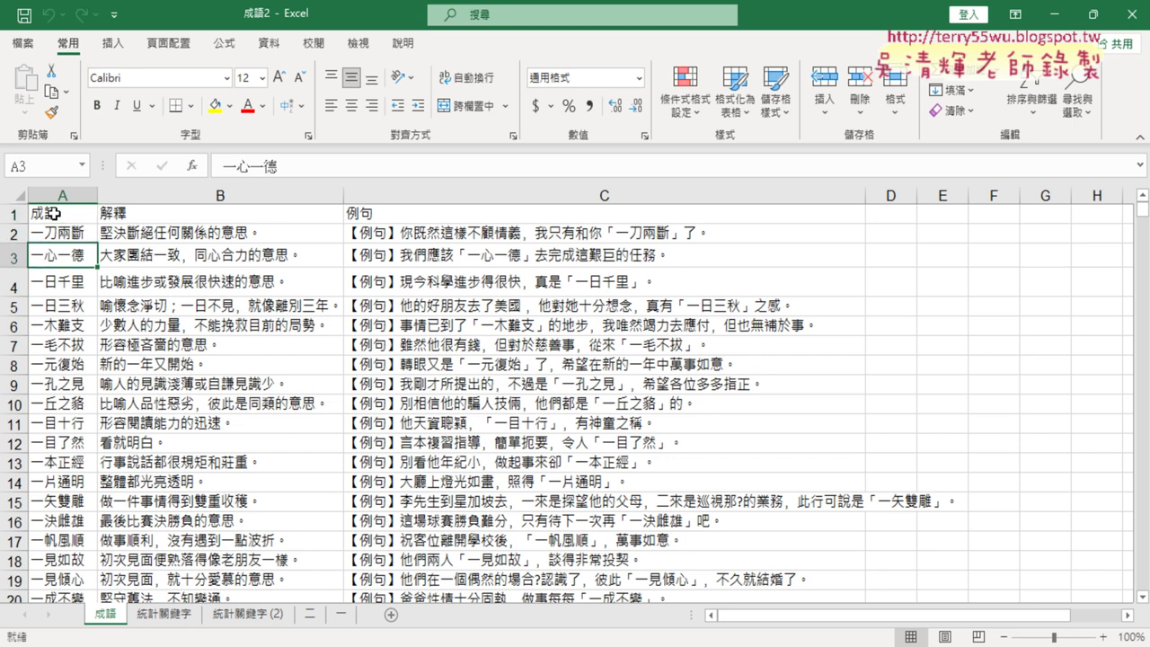
key("ctrl+Down")
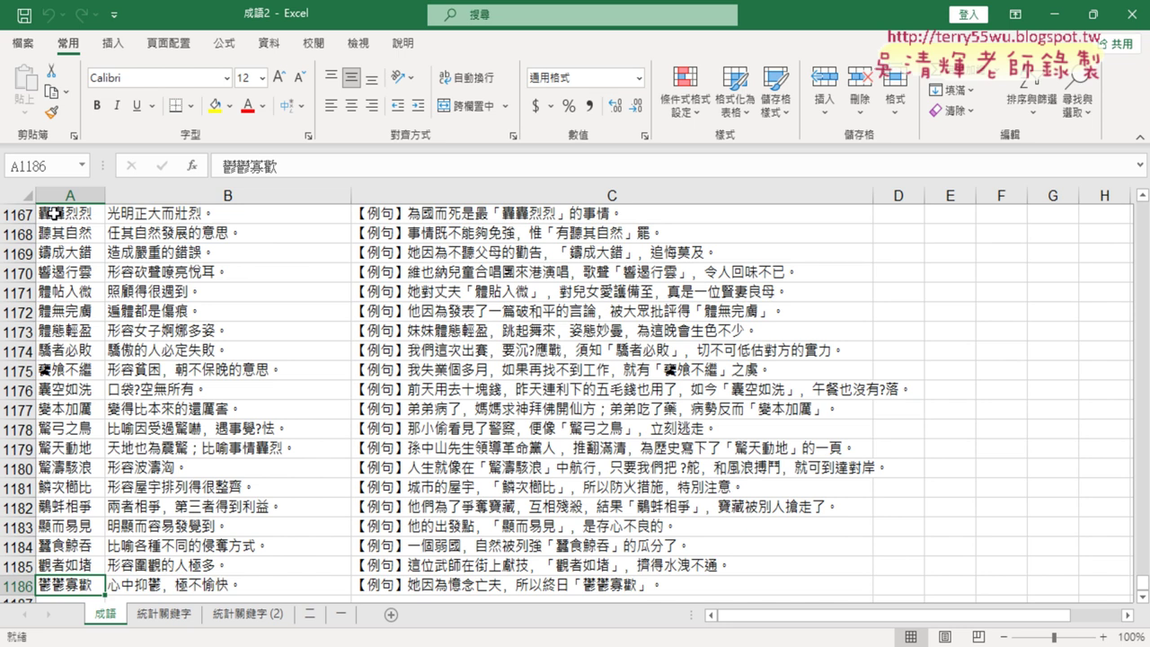
key("ctrl+Up")
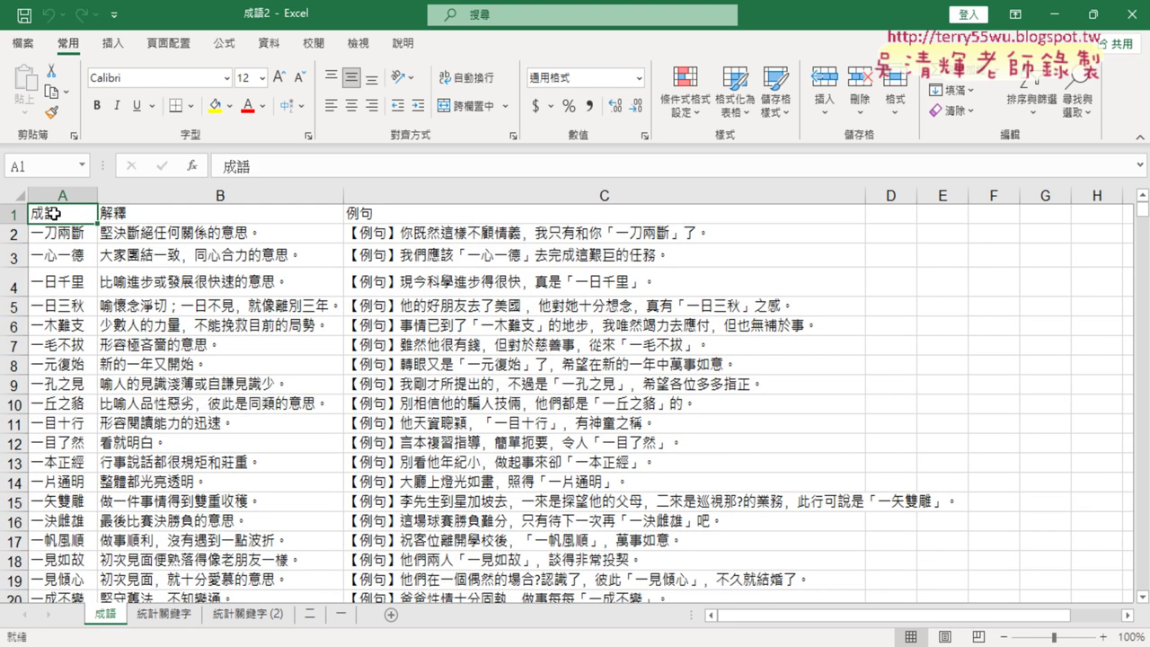
left_click(75, 195)
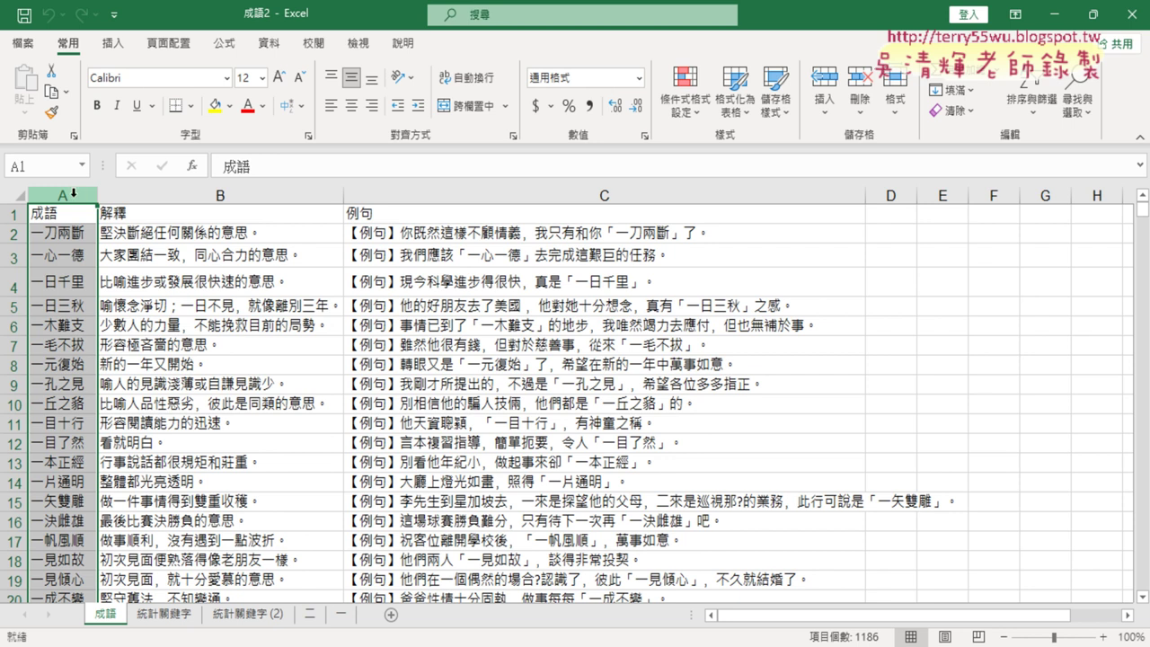
- Reselect column A to show its 1186-entry count, then open Home > Find & Select
left_click(64, 234)
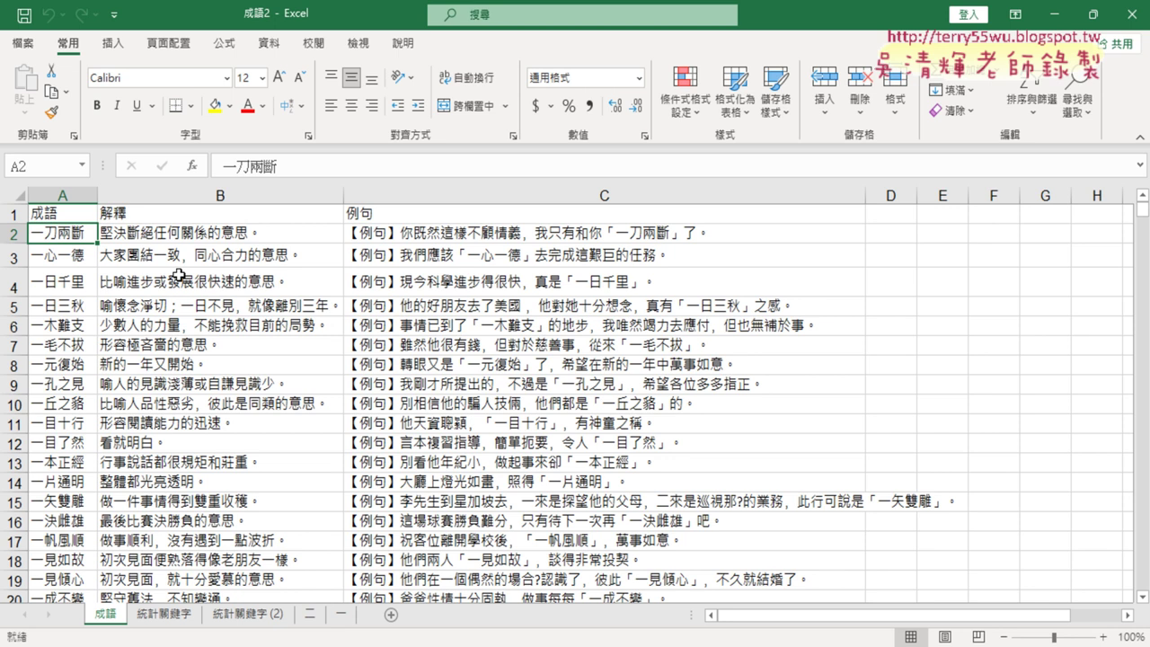
left_click(55, 194)
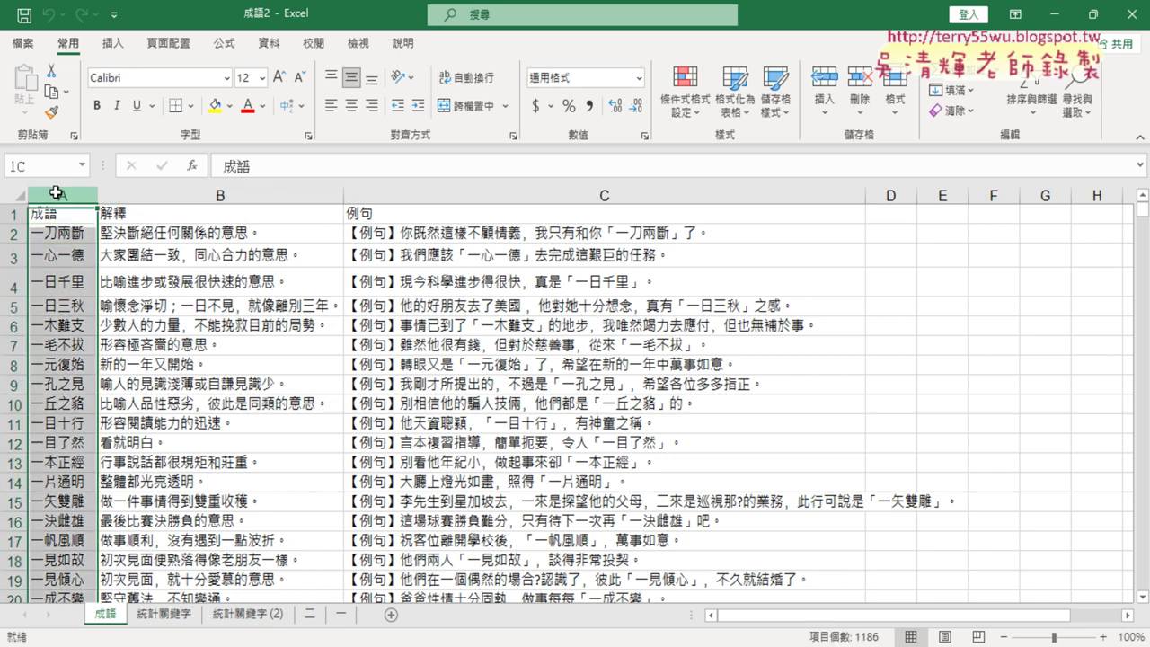
left_click(55, 213)
left_click(748, 189)
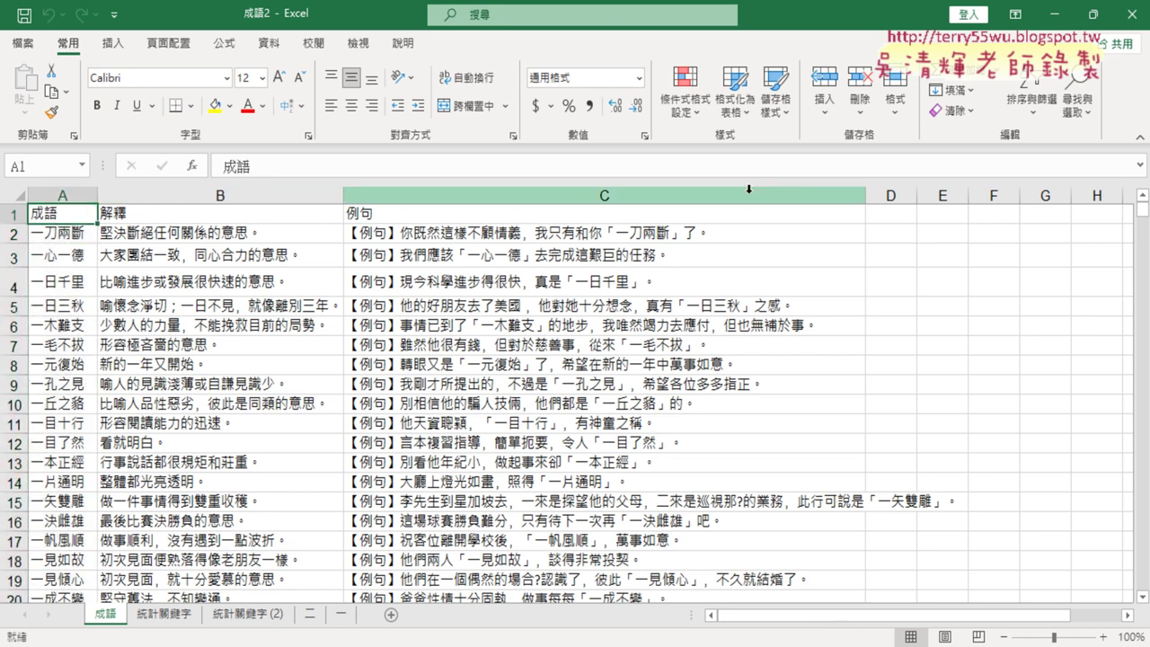
left_click(1083, 112)
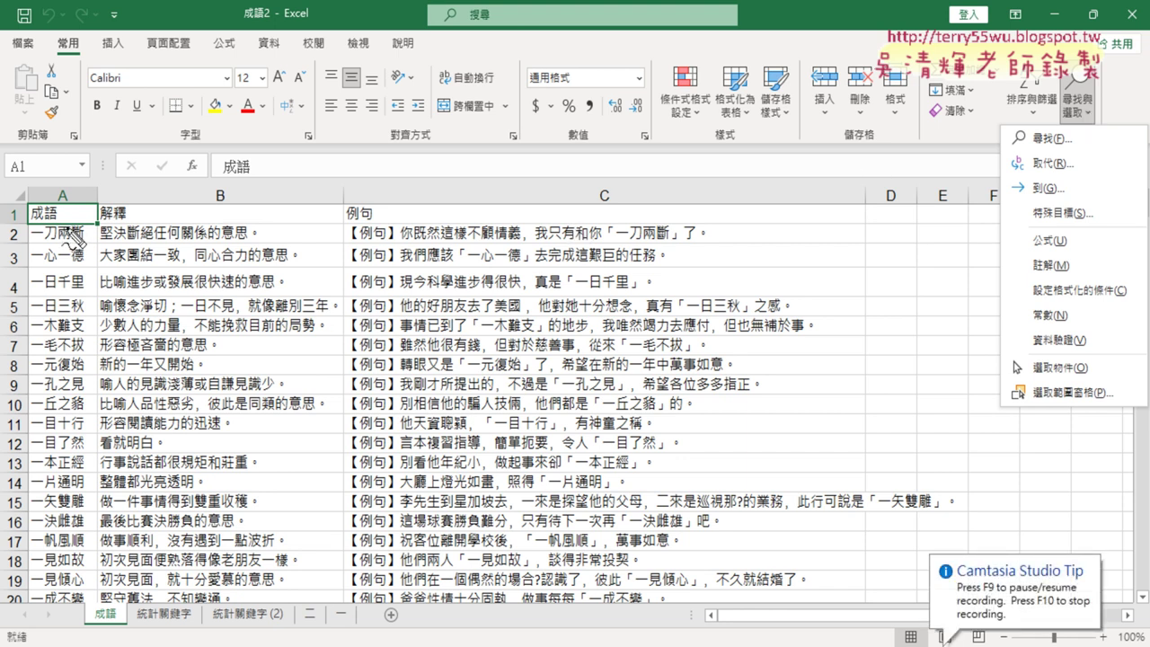
- Annotate the leading 一 in idioms like 一木難支 and the Find command, then clear the marks
left_click(28, 239)
left_click_drag(34, 240, 41, 318)
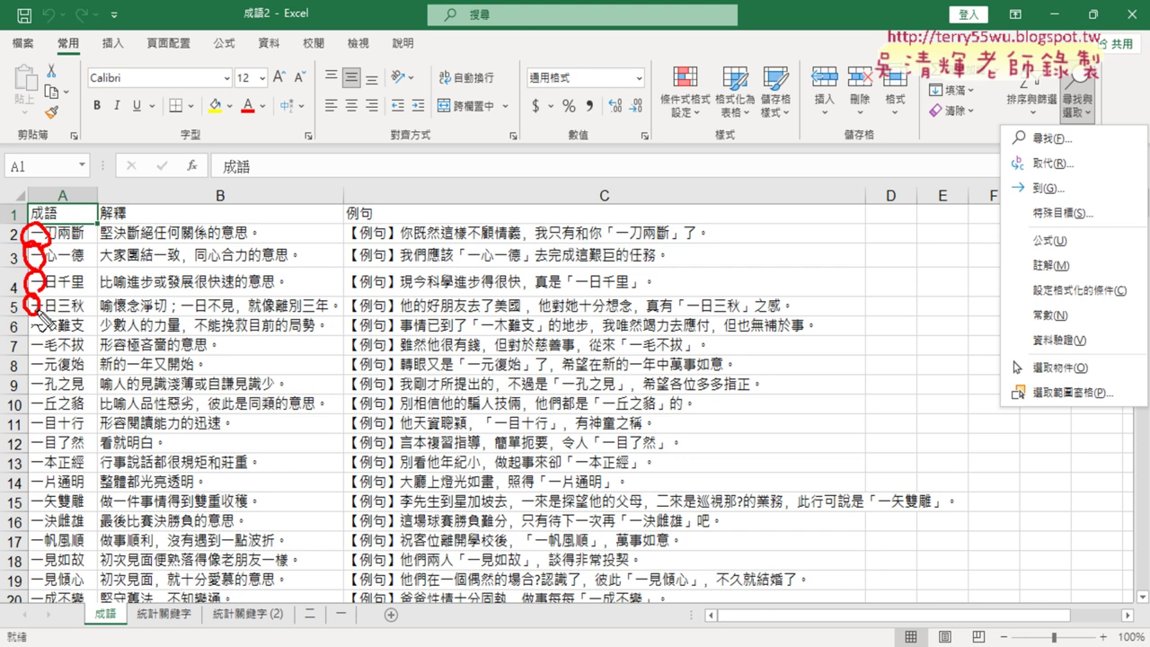
left_click_drag(38, 314, 41, 378)
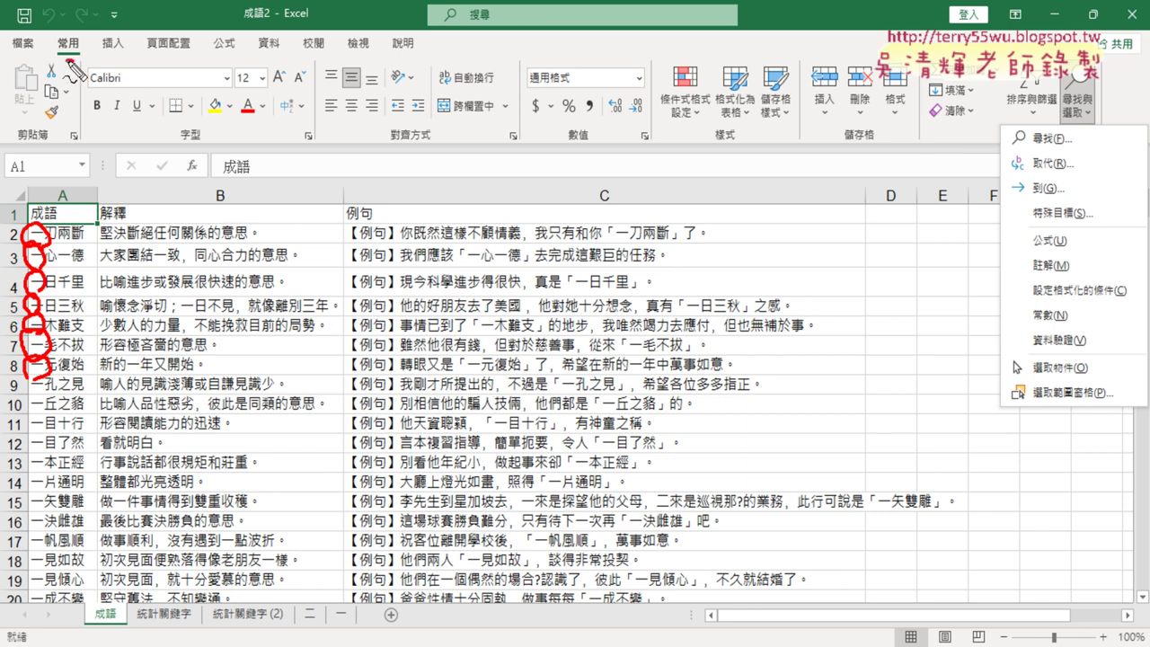
left_click_drag(61, 28, 77, 54)
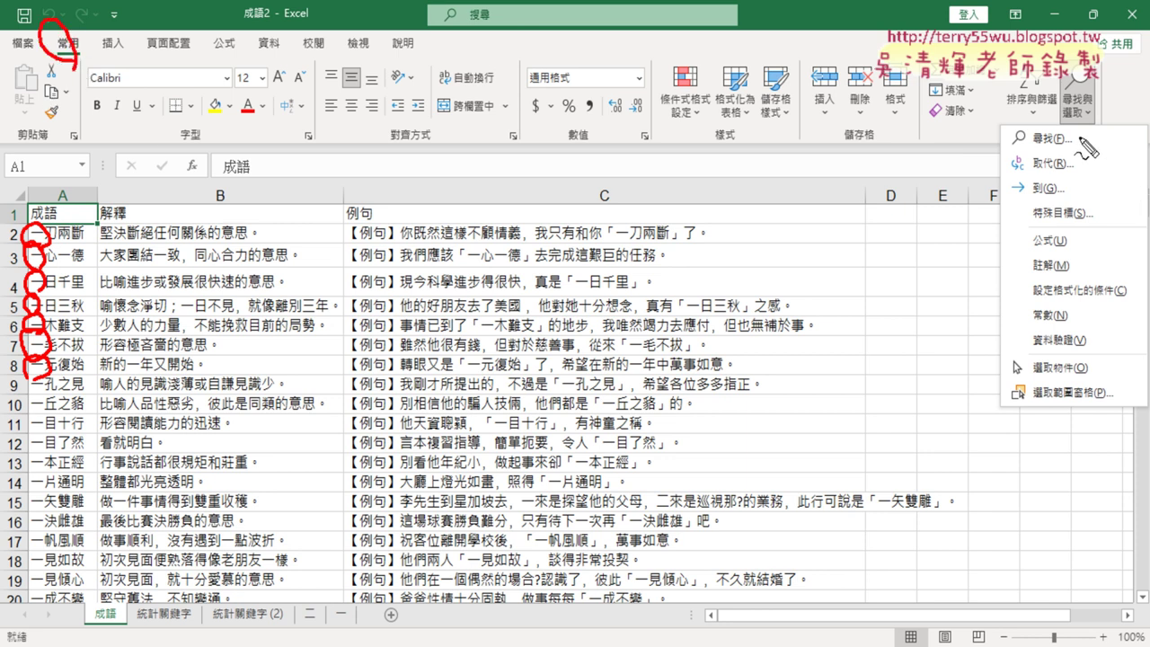
mouse_move(1080, 139)
left_mouse_down()
mouse_move(1047, 136)
mouse_move(1062, 158)
left_mouse_up()
key("Escape")
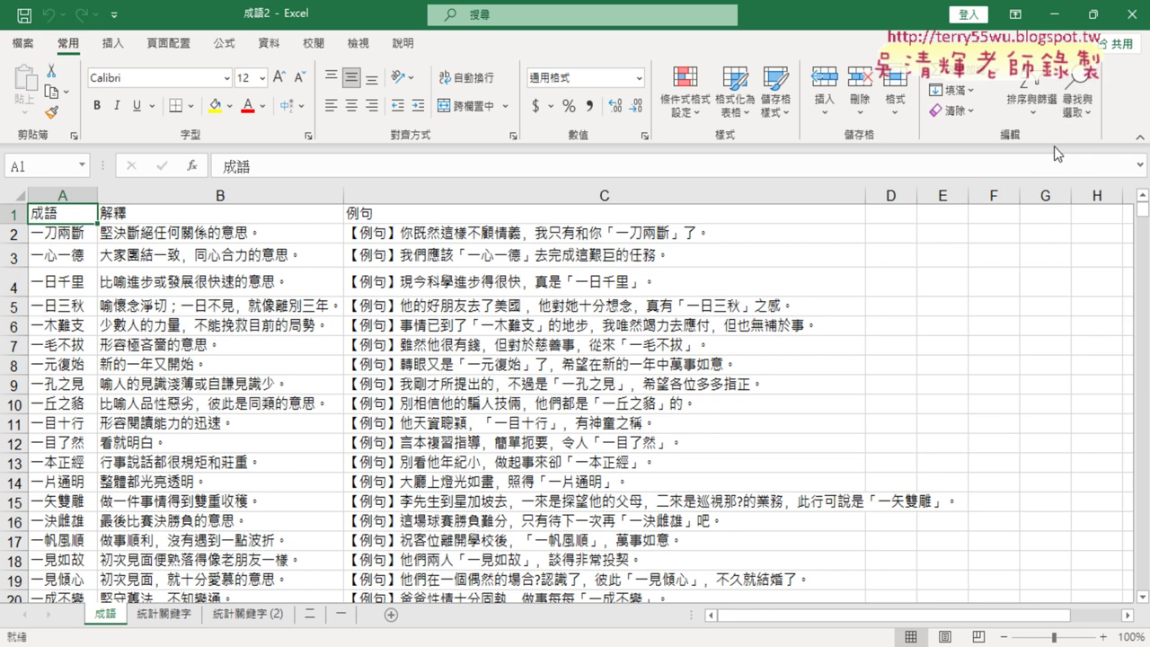
- Search the sheet for 一 and step through the first several matches
left_click(1078, 99)
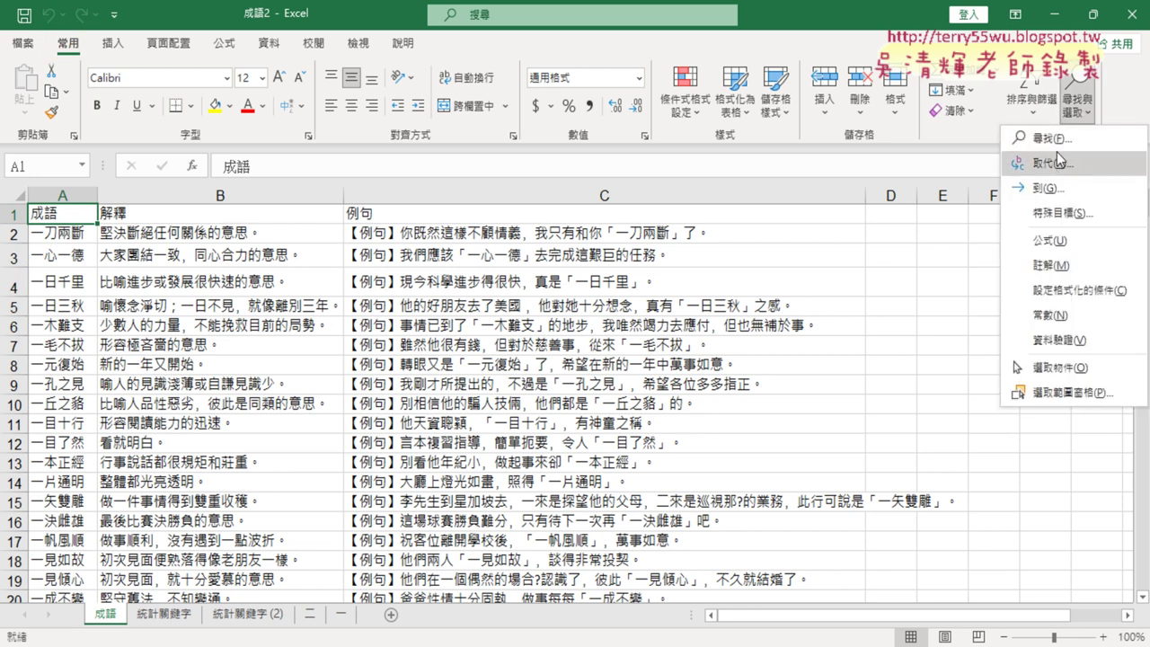
left_click(1058, 139)
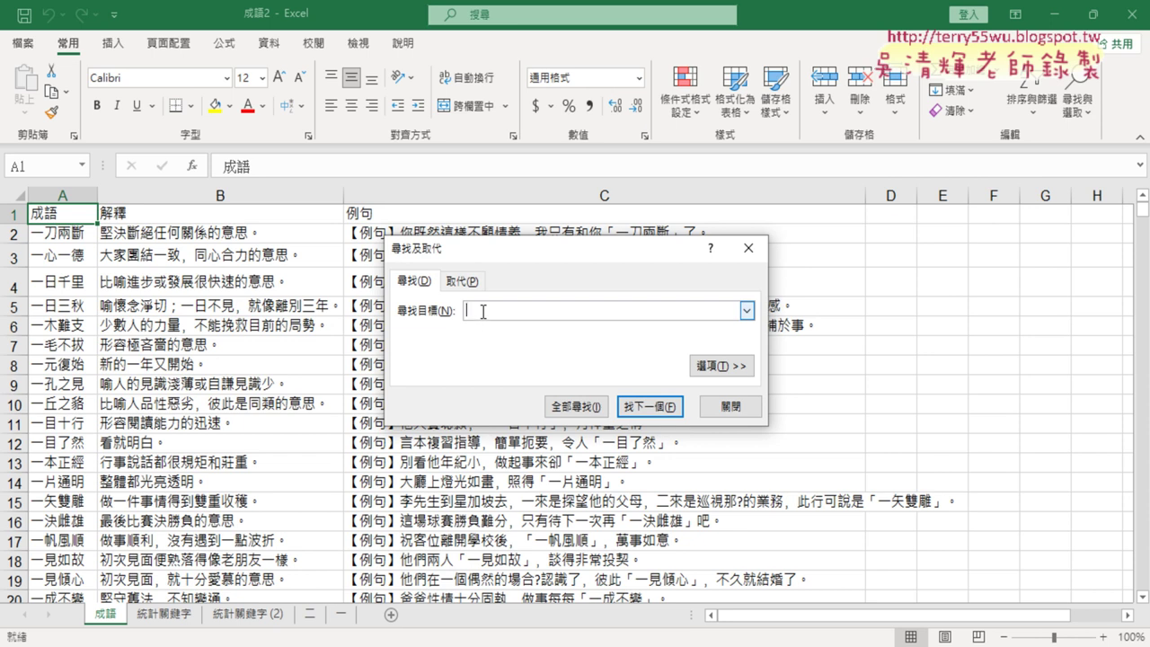
type("一")
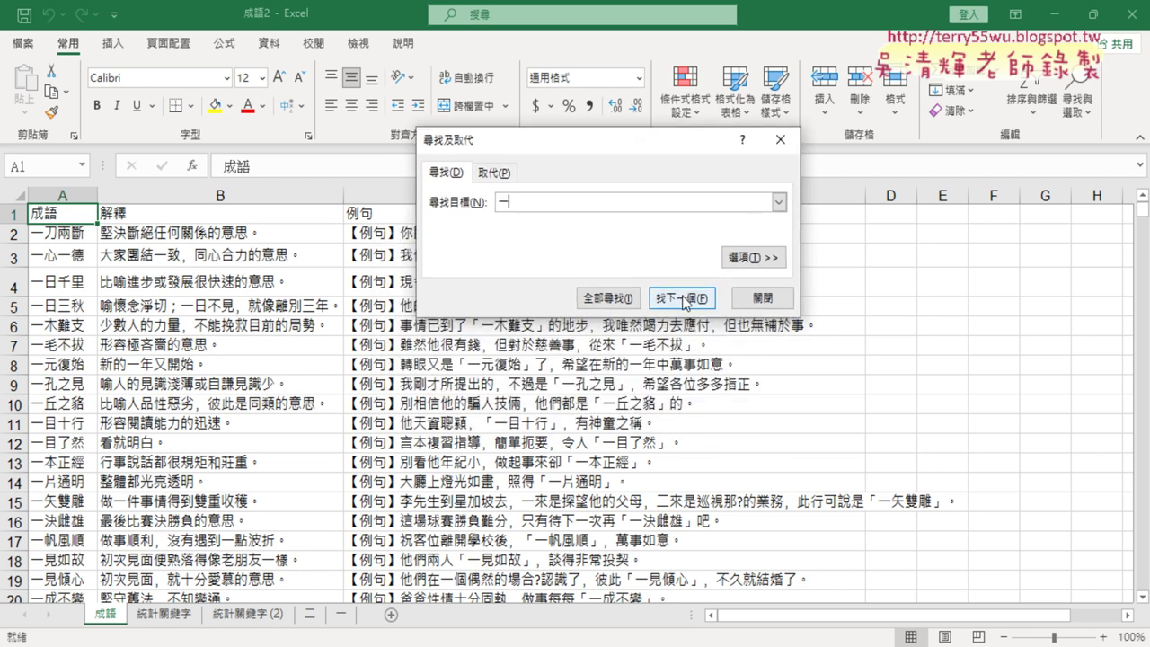
left_click(686, 299)
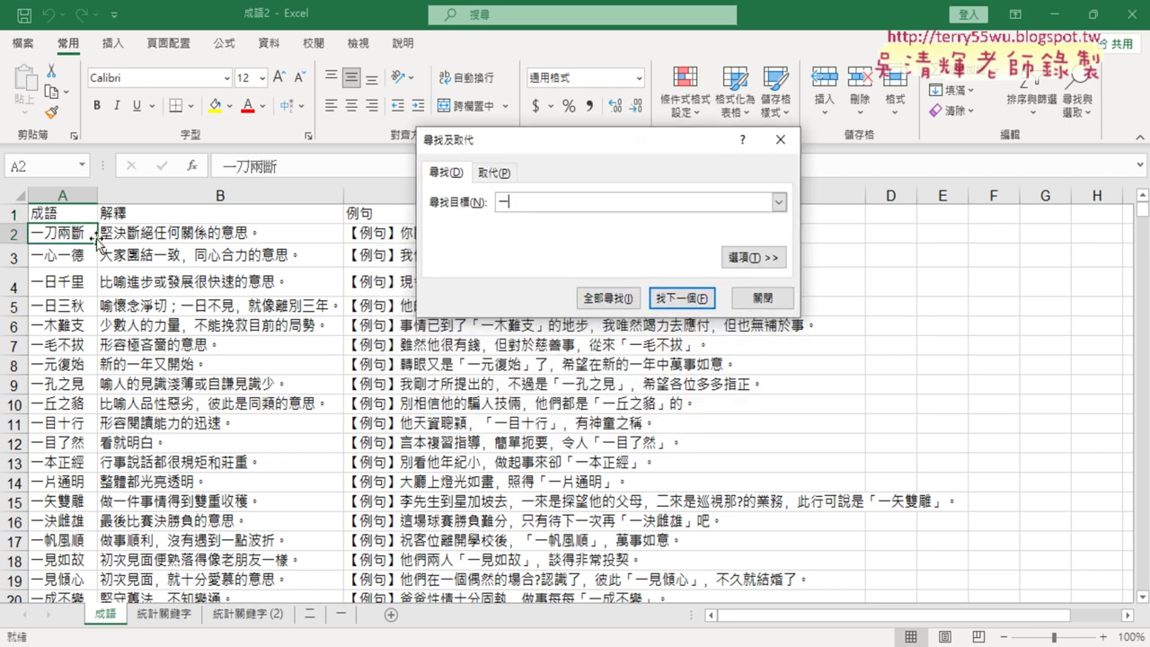
left_click(692, 303)
left_click(687, 207)
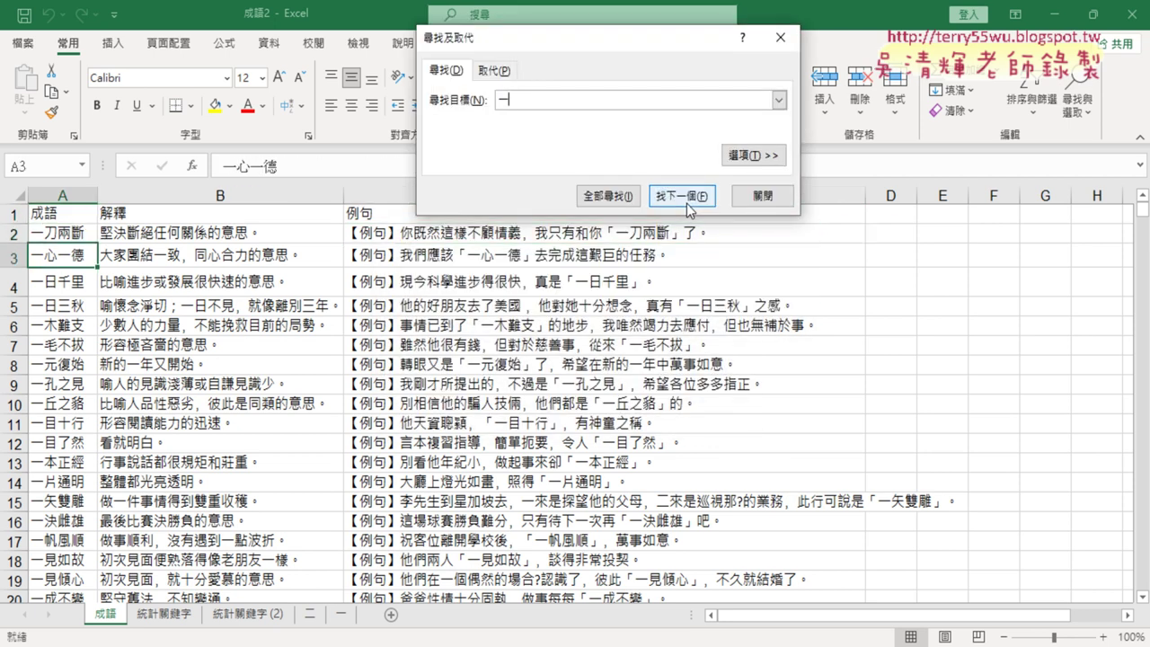
left_click(689, 202)
left_click(691, 200)
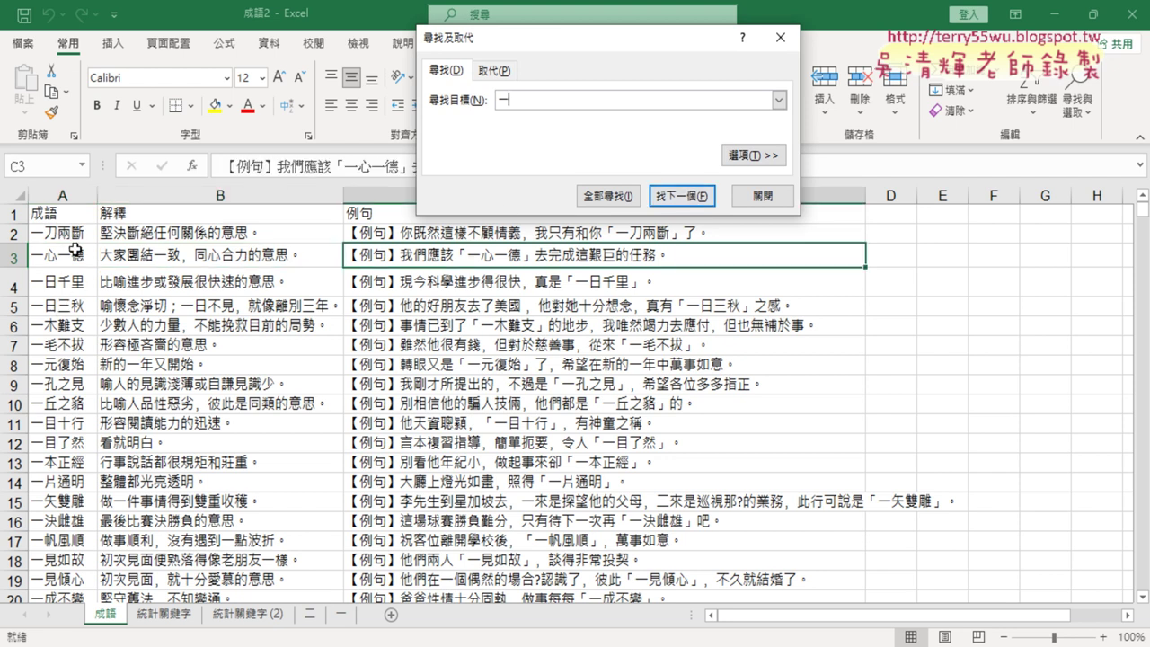
- Set the search order to By Columns and step through 一 matches from cell A1
left_click(752, 154)
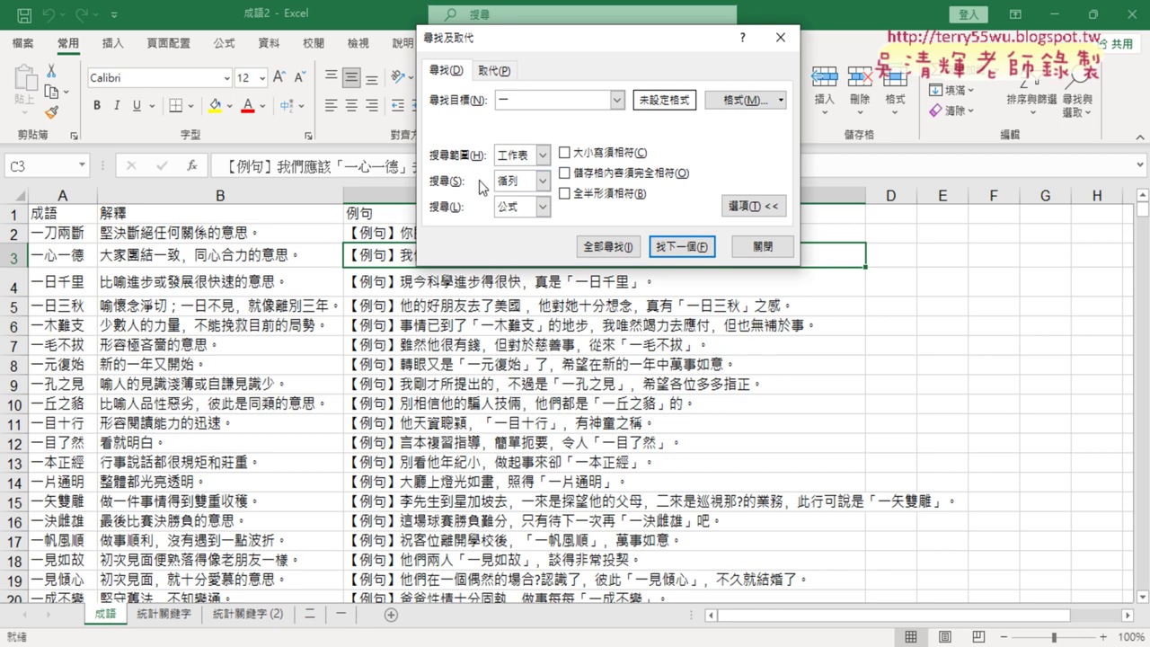
left_click(543, 181)
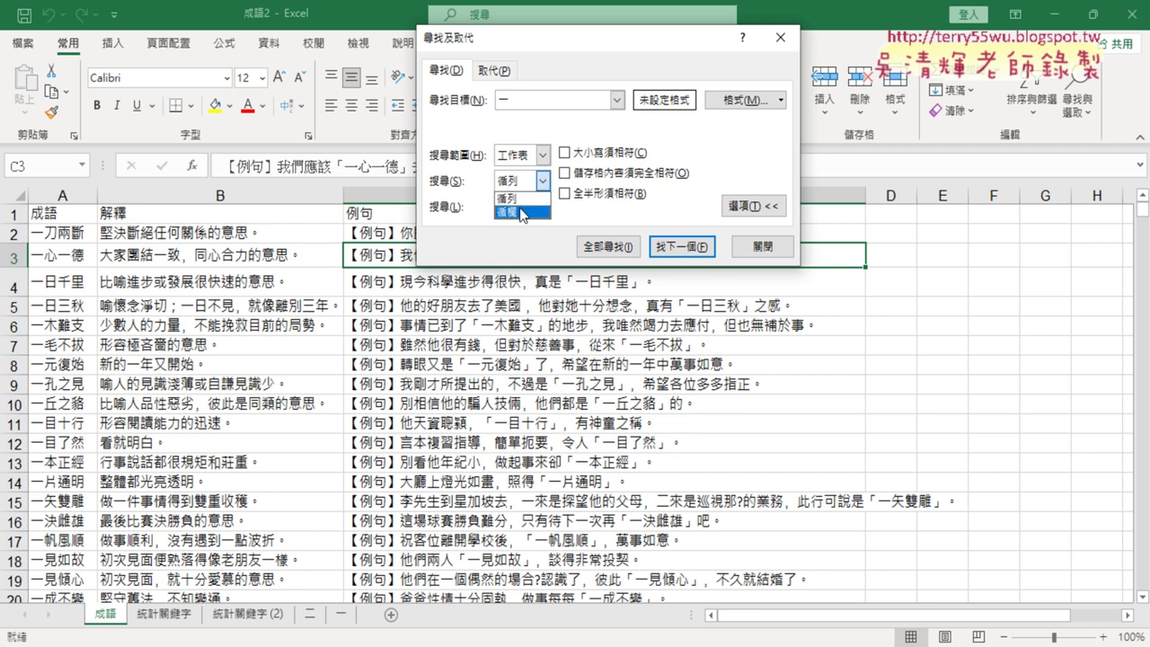
left_click(519, 212)
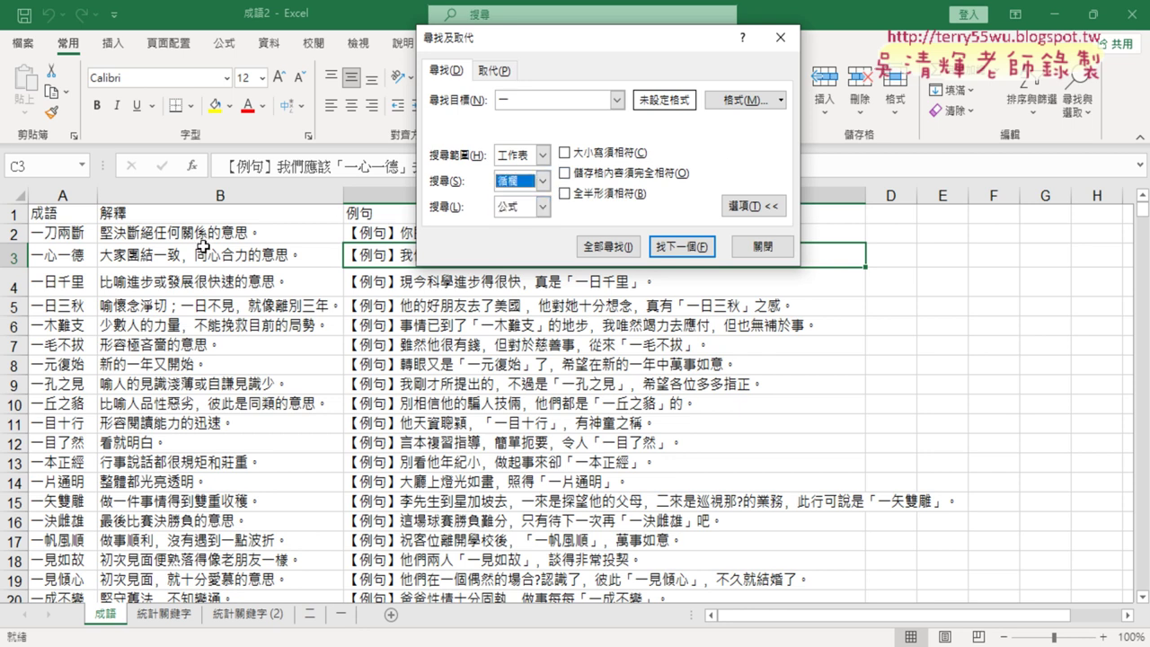
left_click(65, 216)
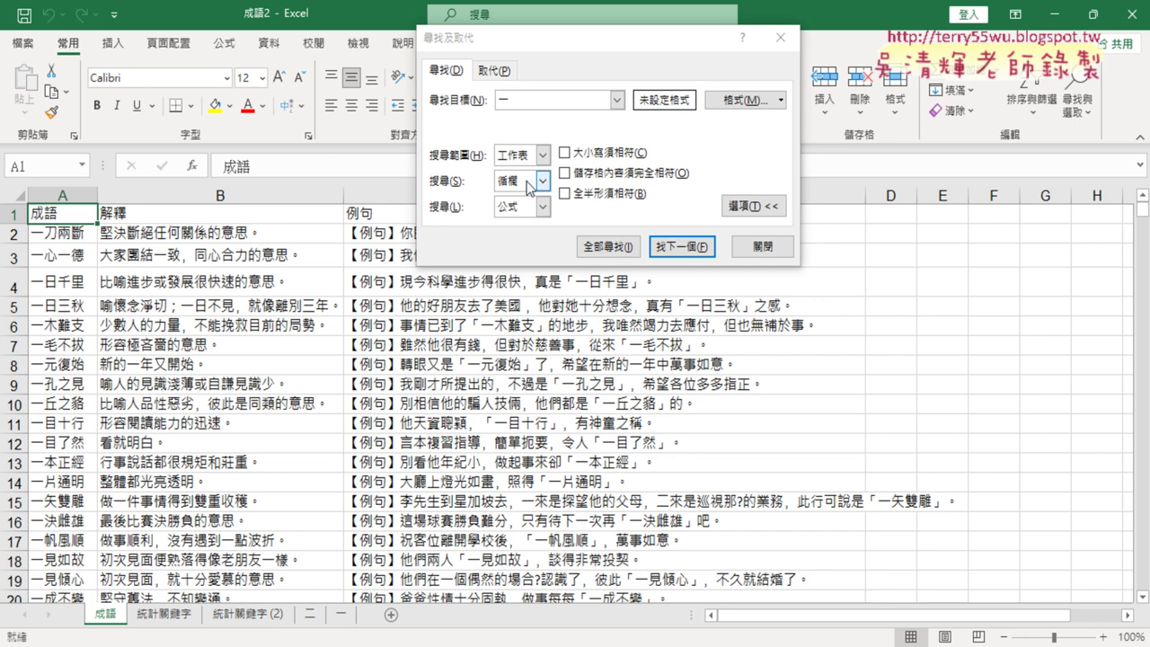
left_click(676, 247)
left_click(675, 248)
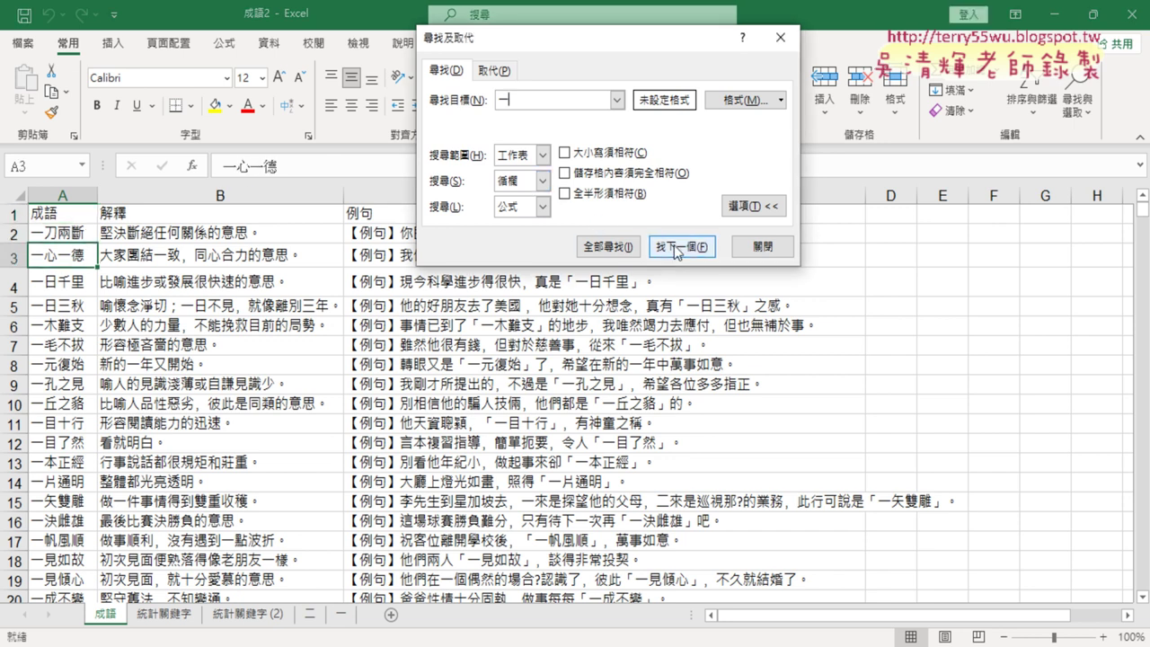
left_click(676, 247)
left_click(675, 247)
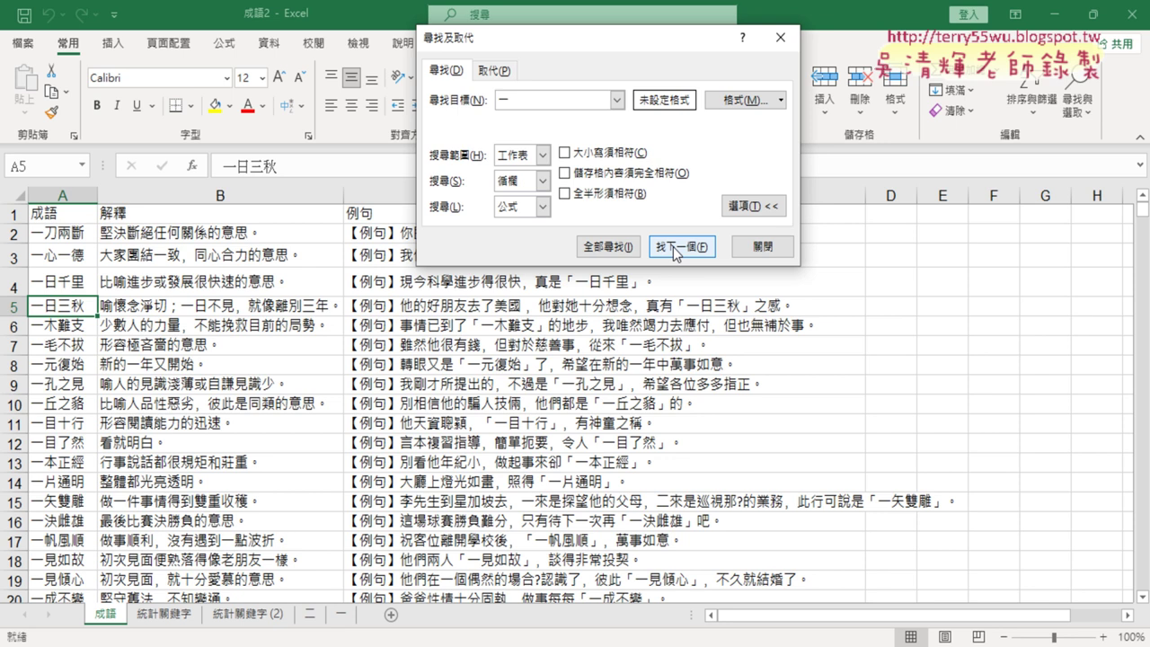
- List all 505 cells containing 一 and enlarge the results pane
left_click(607, 247)
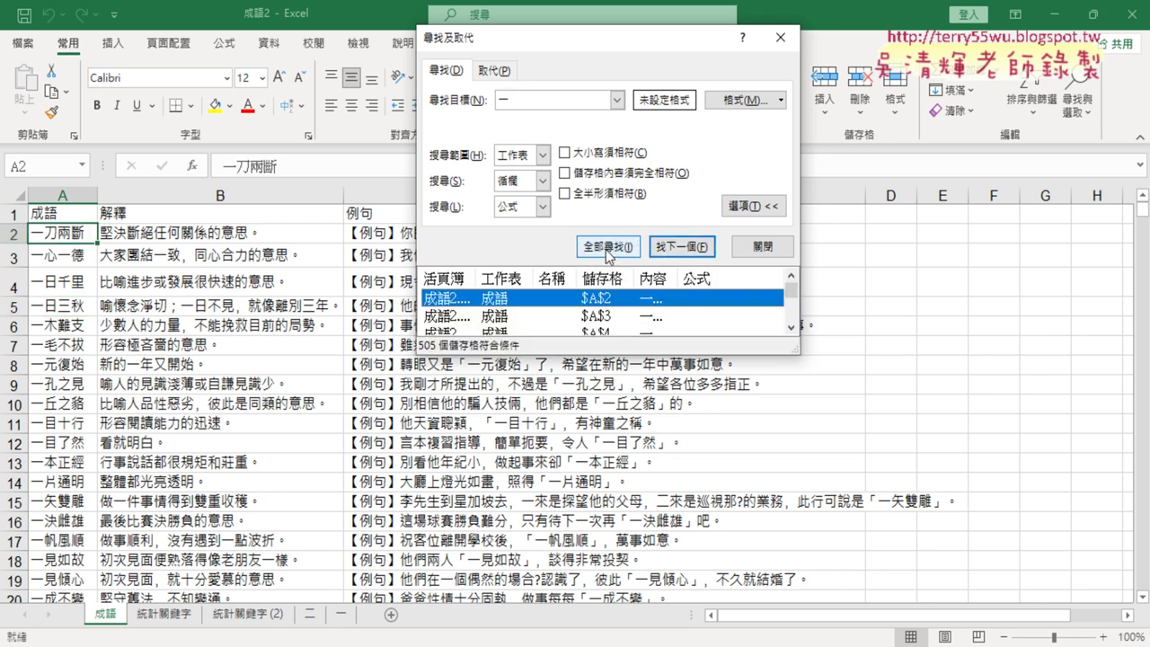
left_click_drag(595, 349, 595, 611)
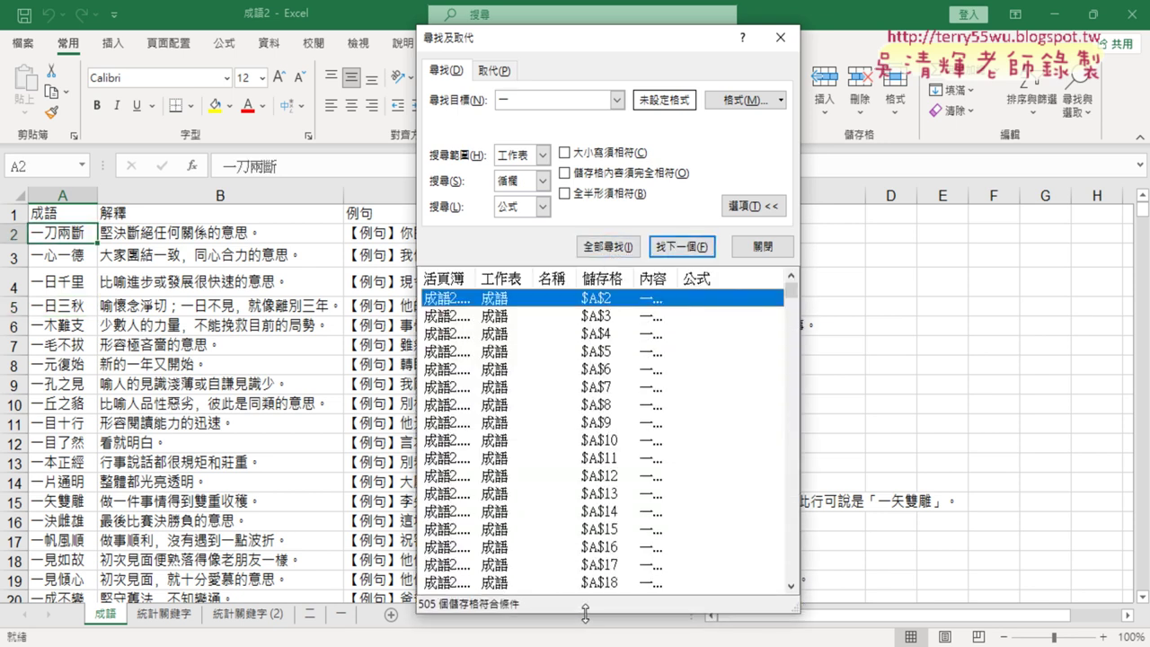
scroll(616, 486, "down", 9)
scroll(617, 486, "down", 18)
scroll(557, 377, "down", 13)
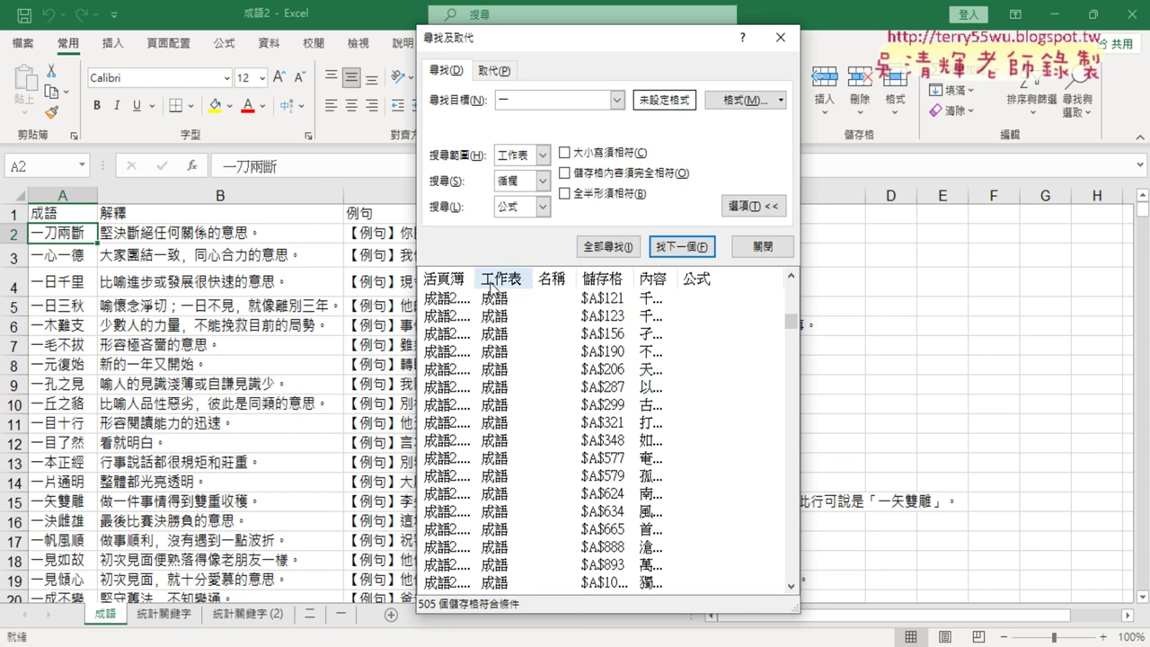
- Widen the dialog and the Workbook and Value columns so full names and idioms show
left_click_drag(473, 279, 502, 280)
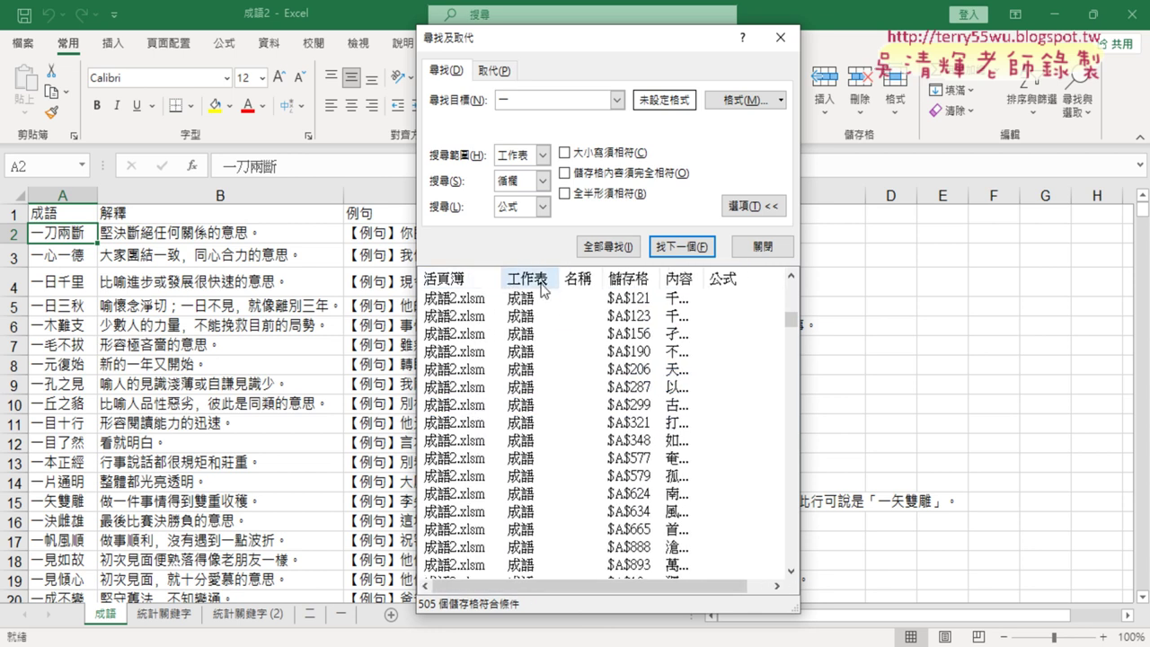
left_click_drag(660, 281, 675, 281)
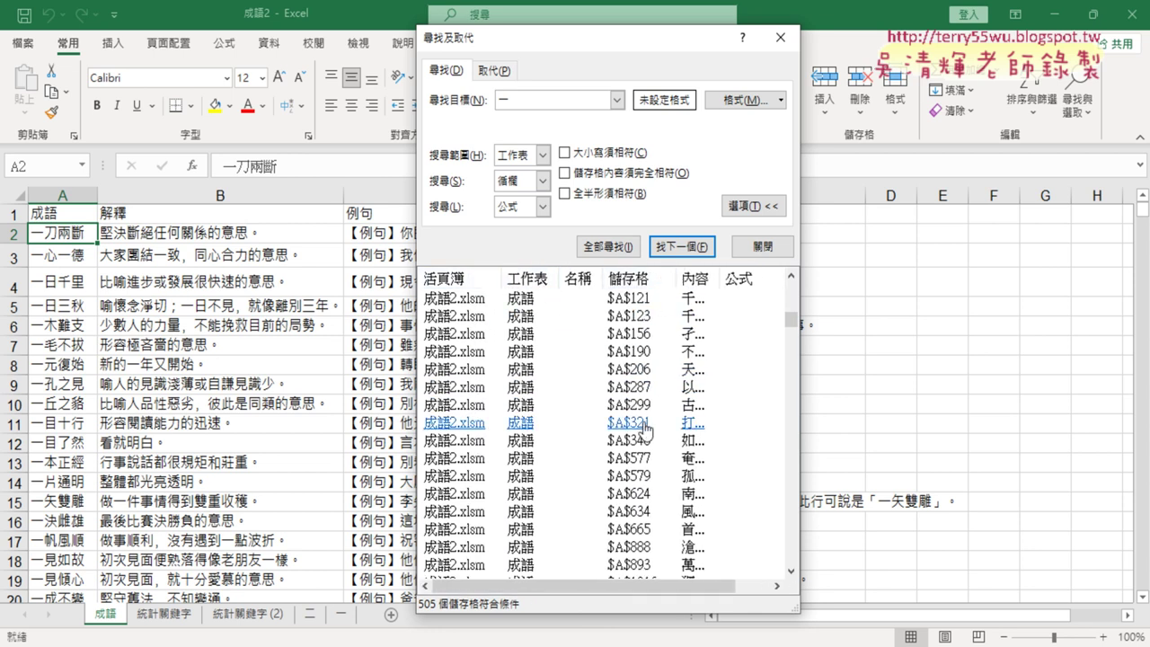
left_click_drag(797, 322, 986, 321)
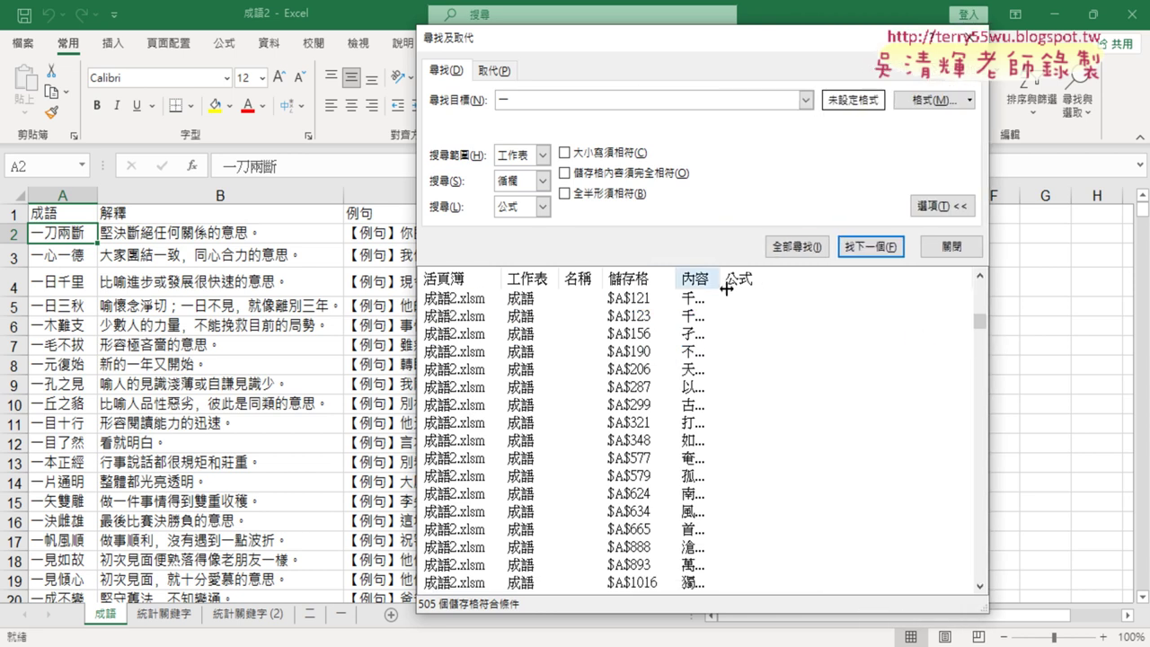
mouse_move(720, 279)
left_mouse_down()
mouse_move(820, 285)
mouse_move(773, 286)
left_mouse_up()
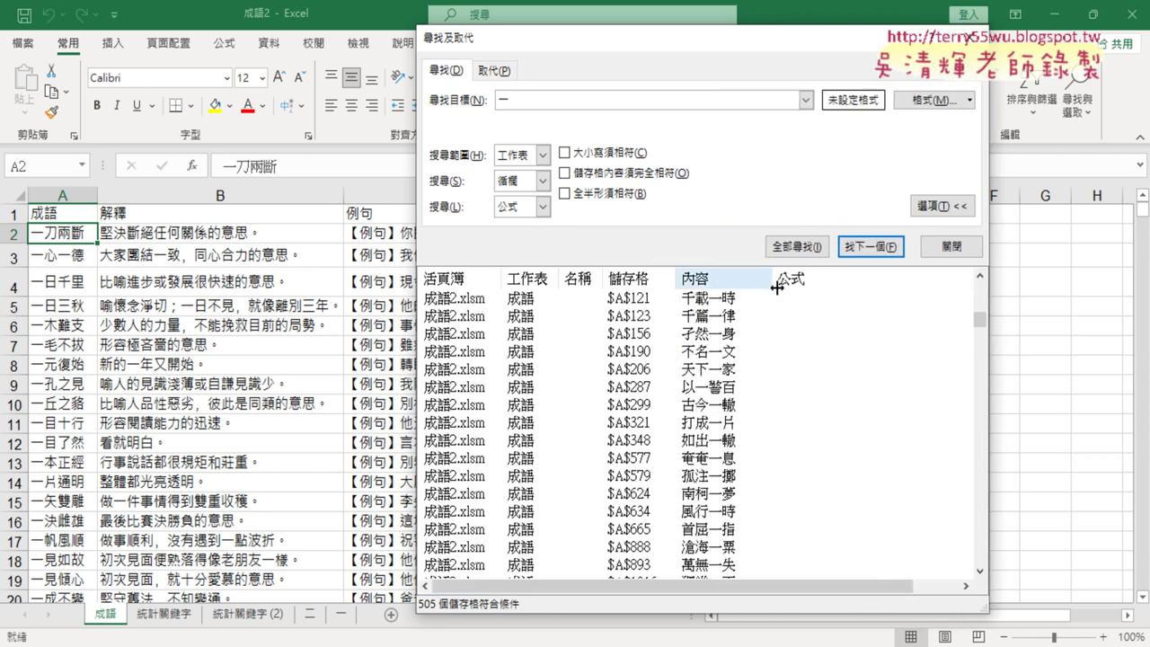
scroll(807, 382, "down", 7)
scroll(806, 381, "up", 1)
scroll(806, 381, "up", 2)
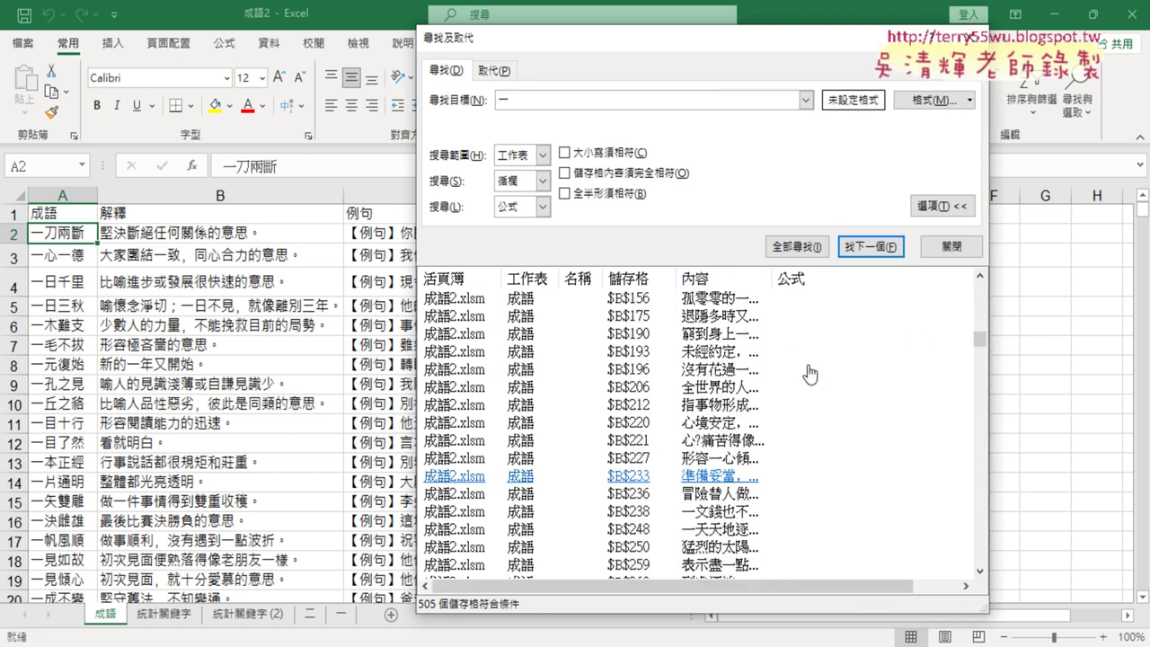
scroll(809, 378, "up", 2)
scroll(810, 374, "up", 1)
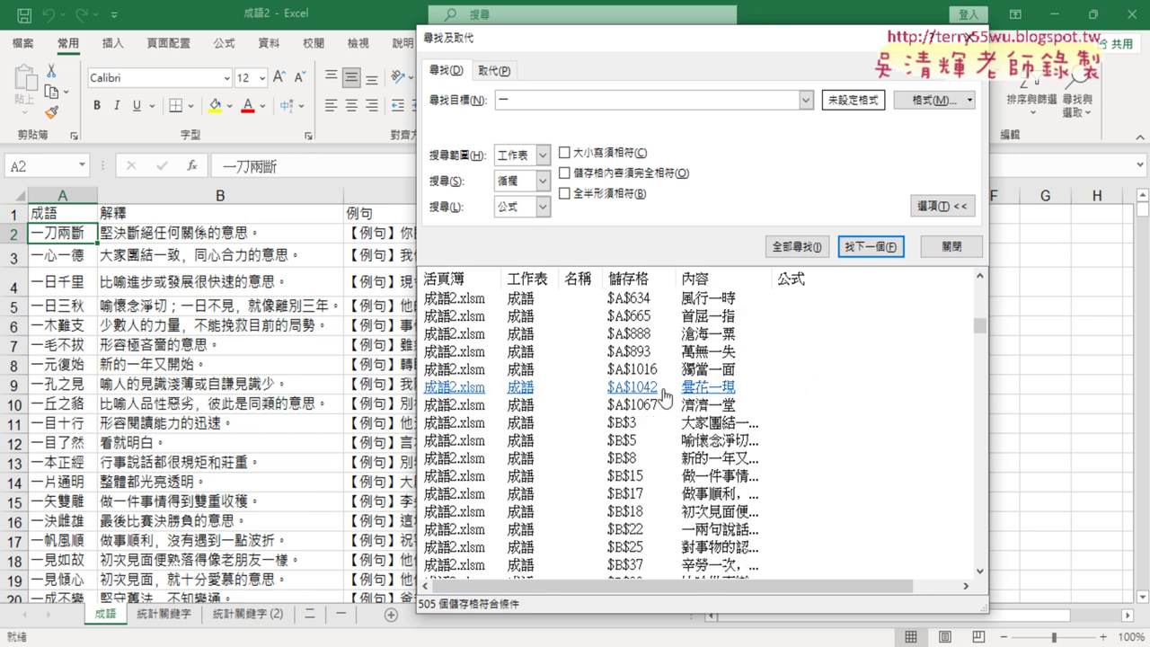
scroll(642, 325, "up", 1)
scroll(641, 325, "up", 8)
scroll(647, 377, "up", 7)
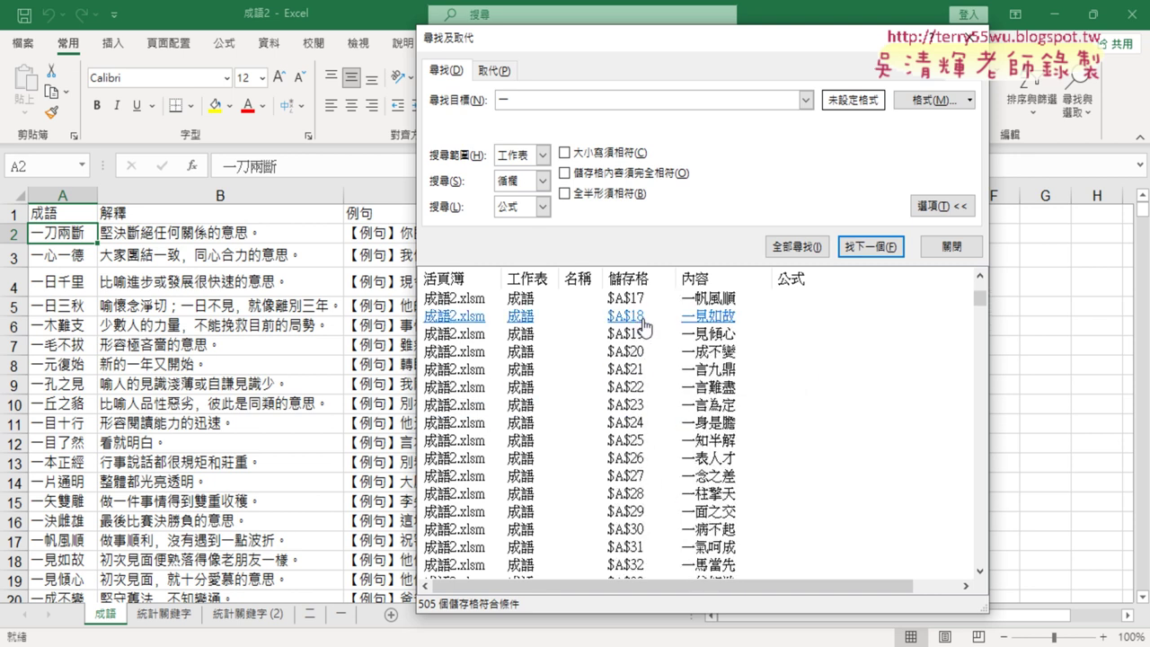
scroll(662, 444, "up", 1)
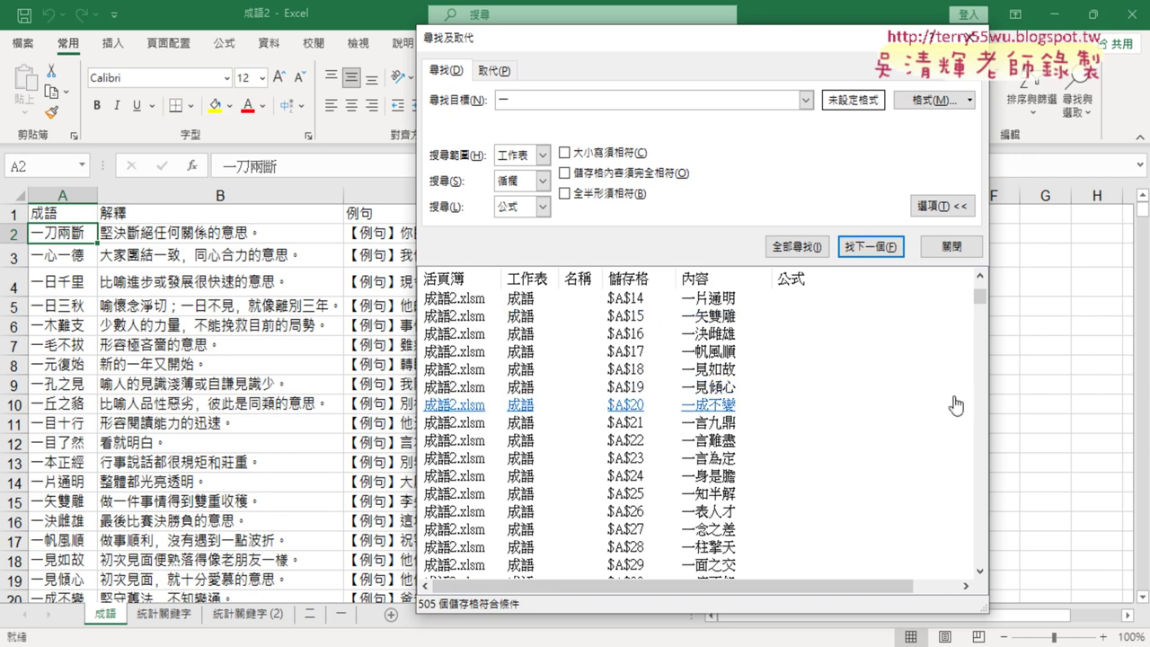
- Close the Find dialog for 一, select cell A1, and switch to the Data tab
left_click(954, 248)
left_click(1078, 99)
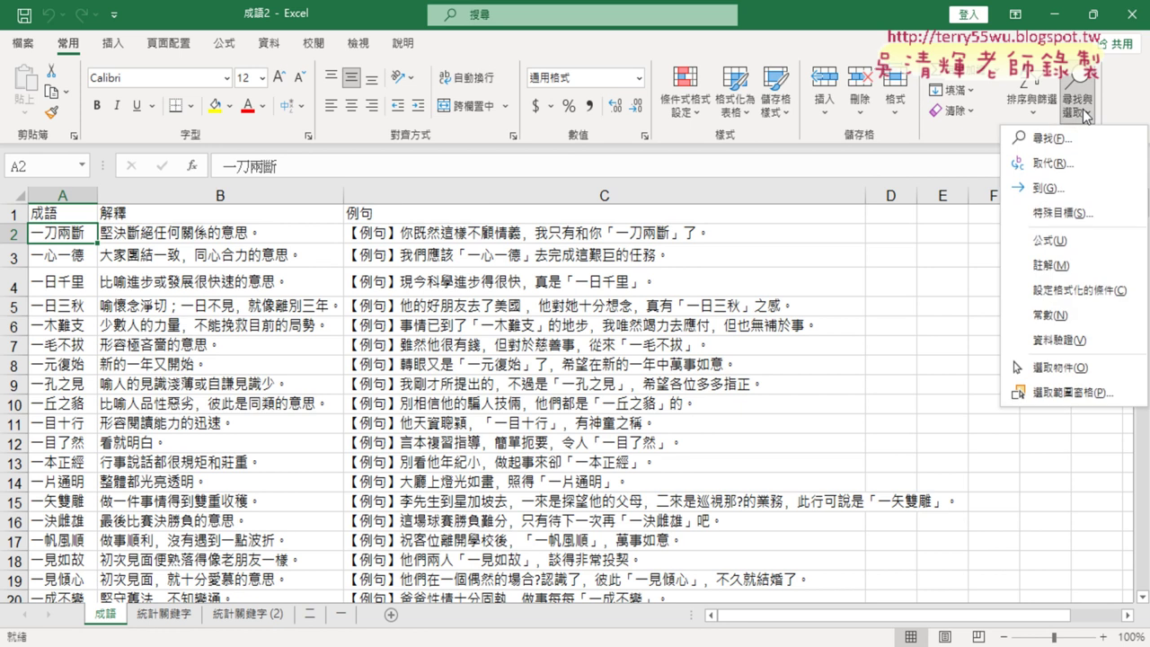
left_click(65, 211)
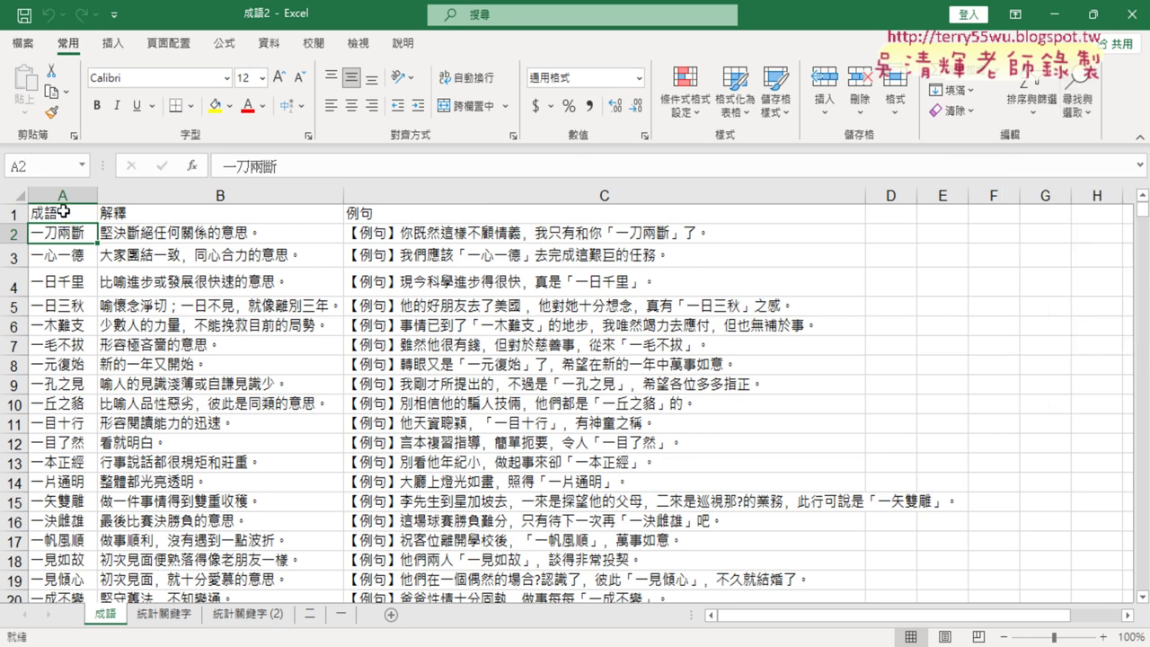
left_click(65, 212)
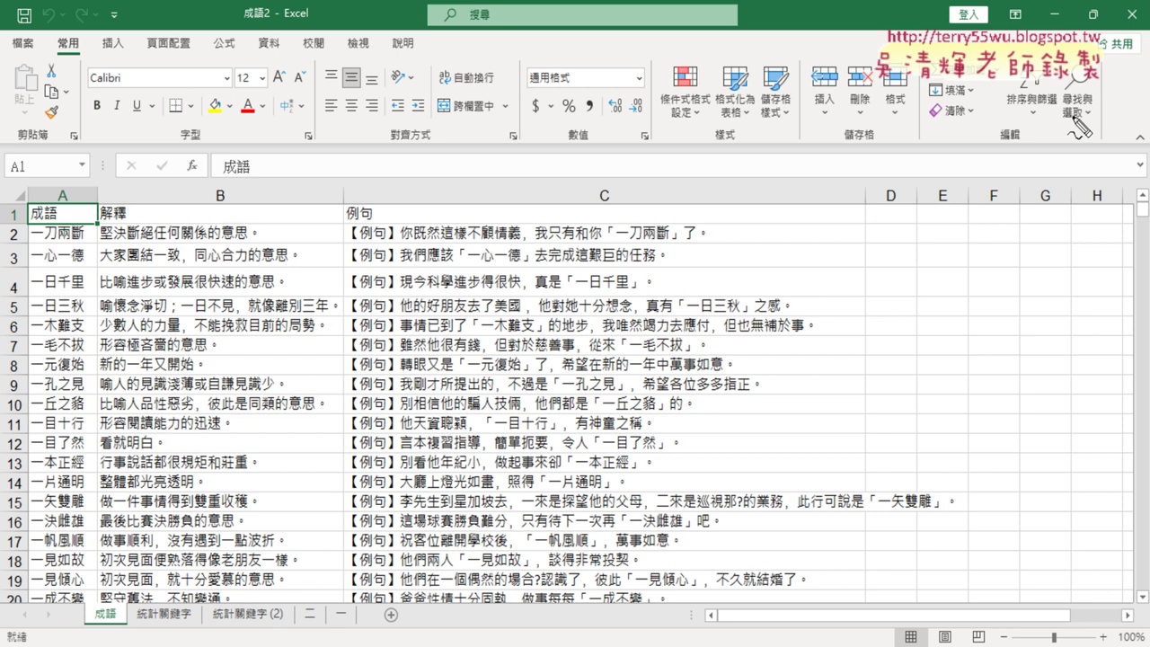
left_click_drag(1074, 140, 1087, 141)
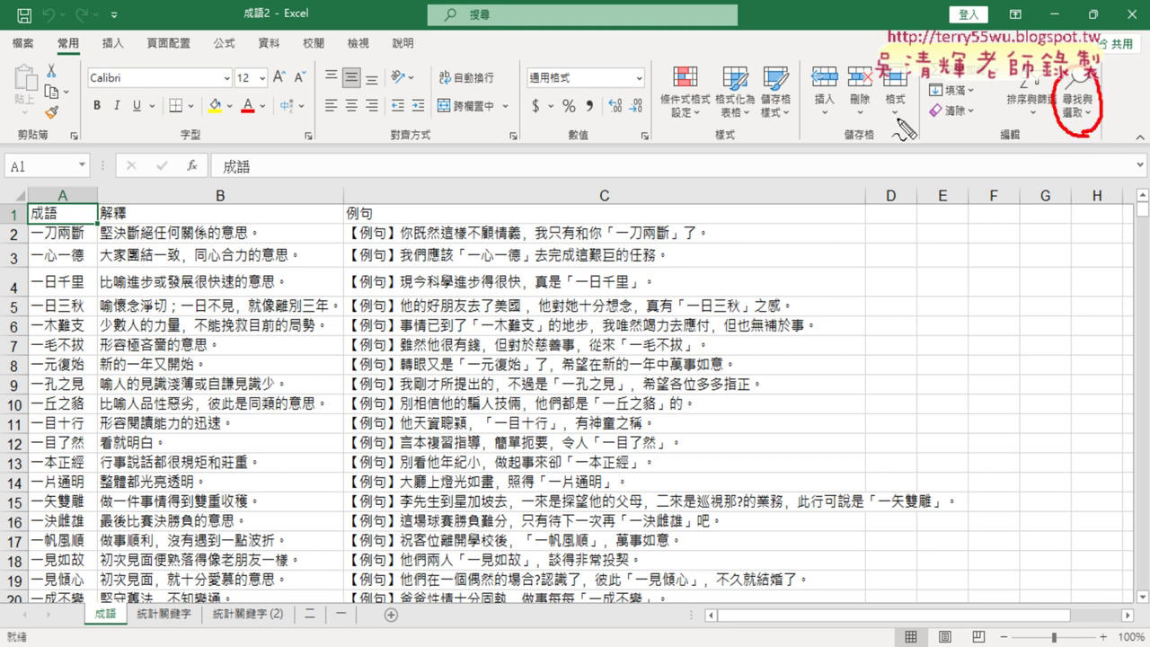
left_click_drag(67, 61, 85, 35)
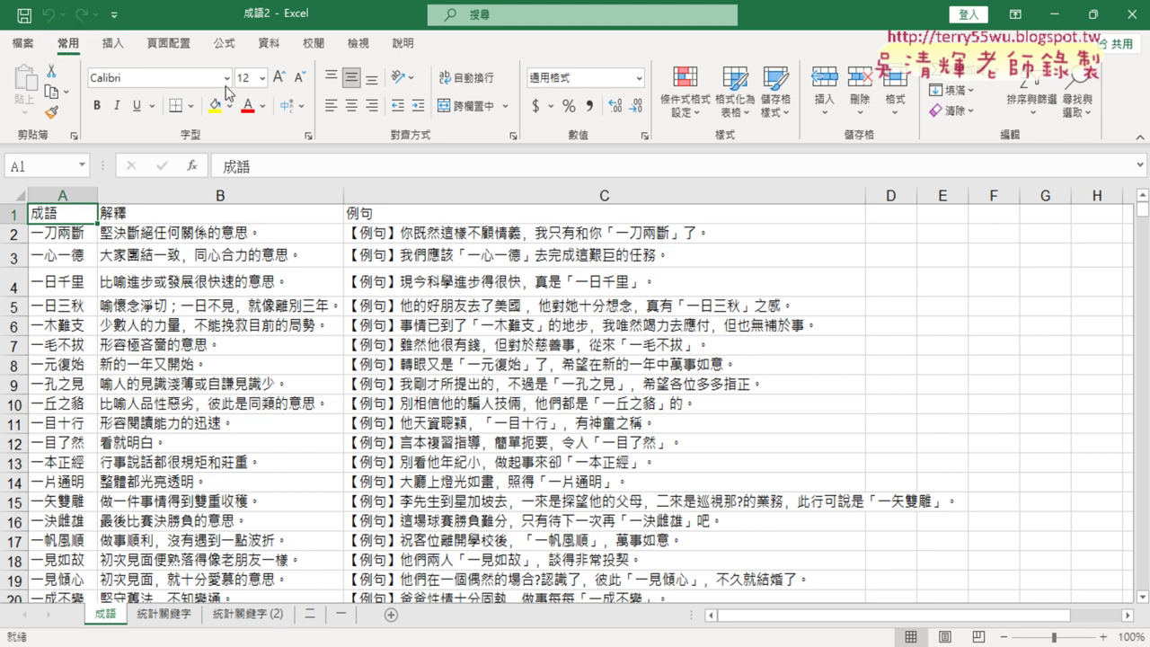
left_click(268, 43)
- Turn on AutoFilter and annotate the 成語 header cell
left_click(460, 101)
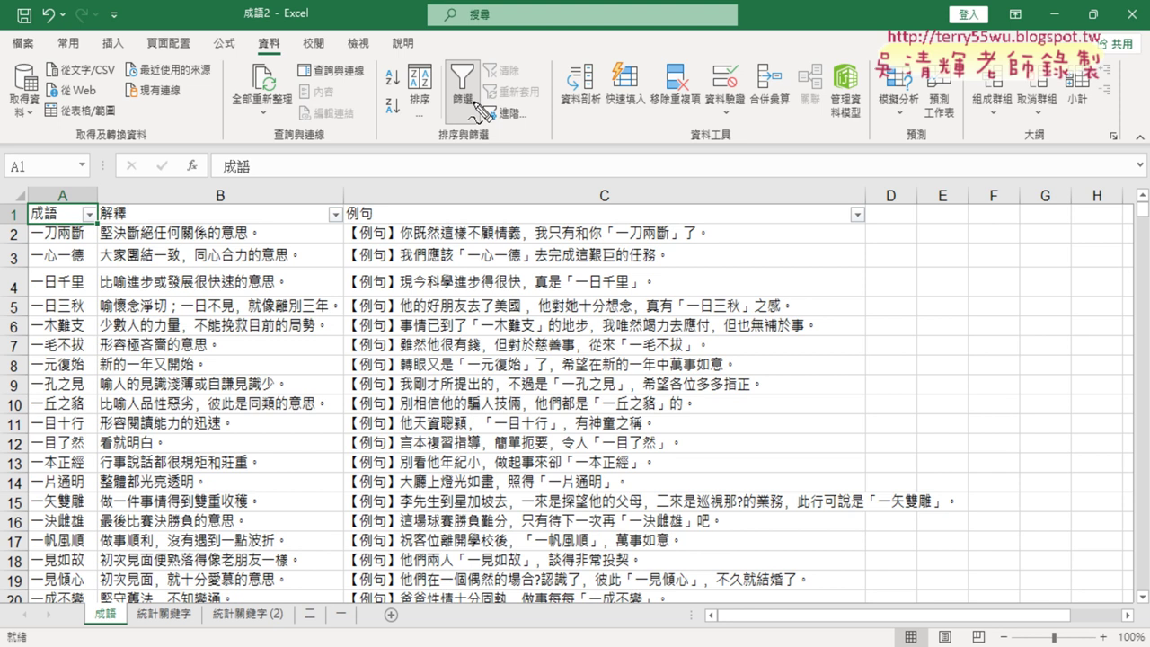
left_click_drag(499, 126, 481, 128)
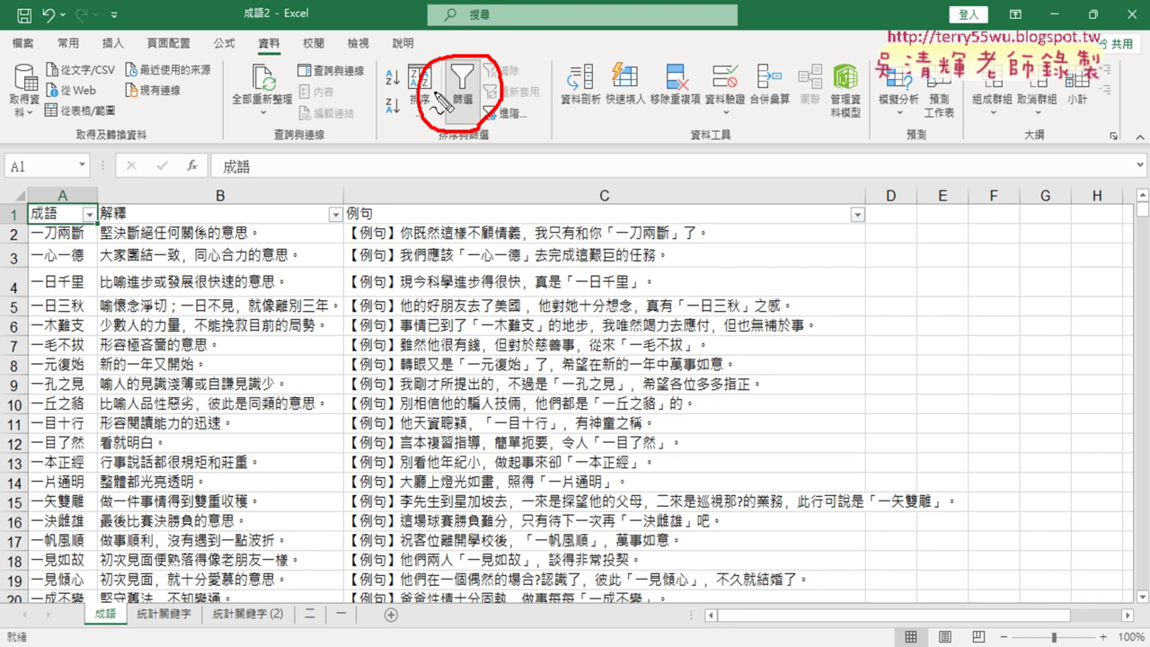
key("Escape")
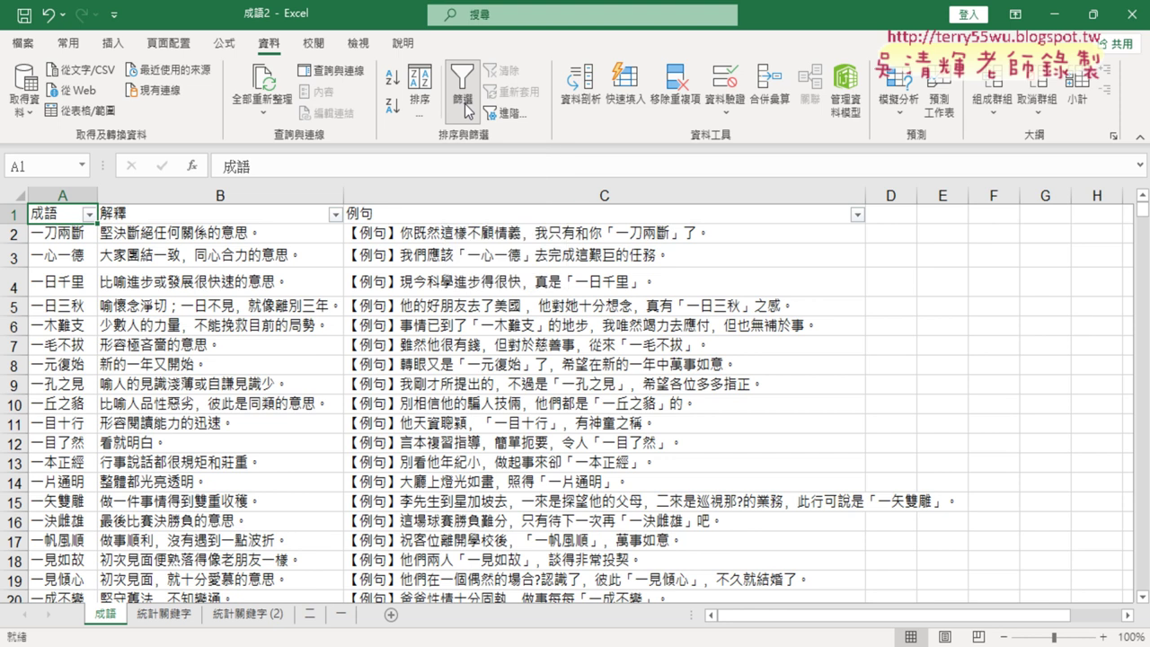
key("ctrl+2")
mouse_move(94, 224)
left_mouse_down()
mouse_move(59, 199)
mouse_move(90, 235)
left_mouse_up()
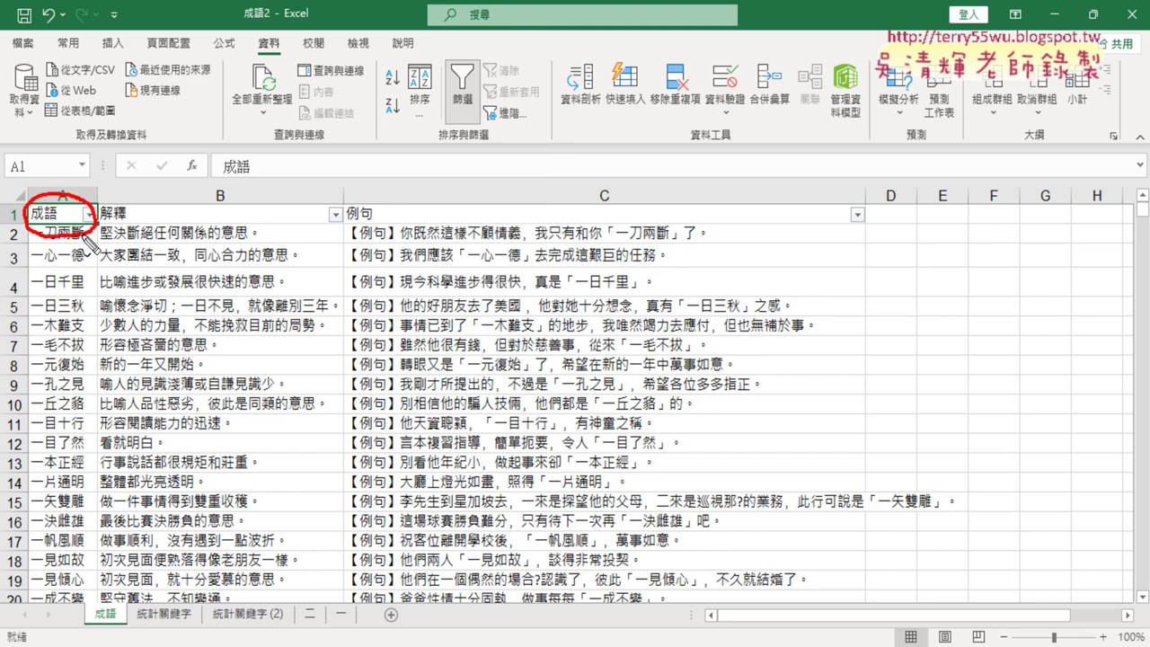
key("Escape")
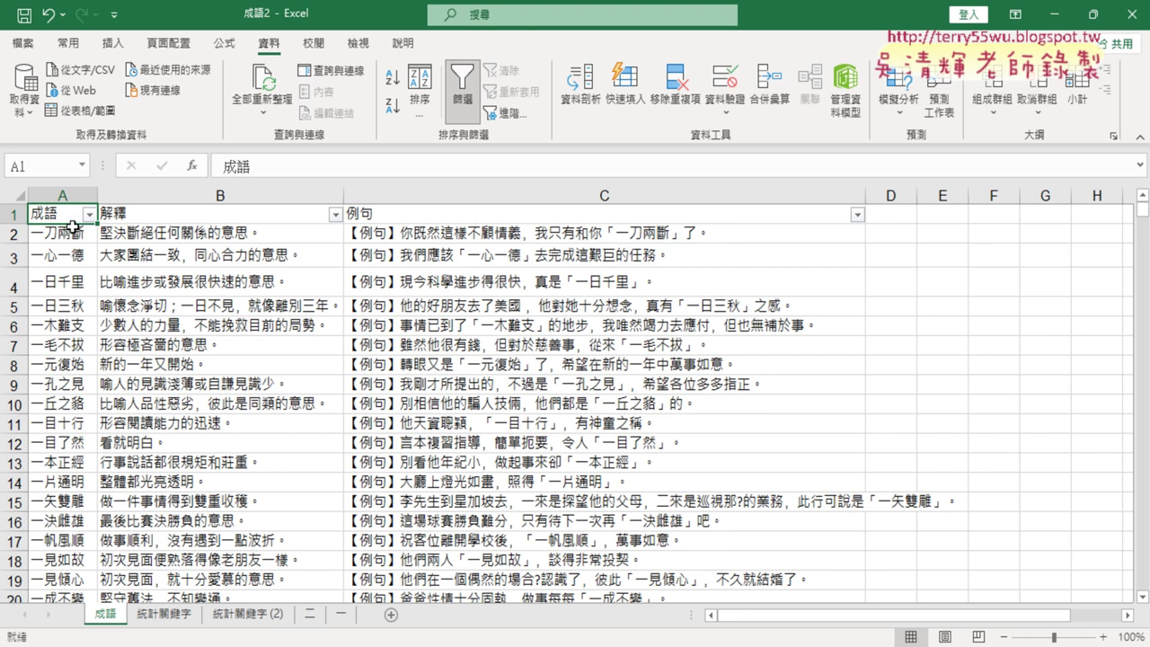
- Toggle filtering off, select the 成語, 解釋 and 例句 headers, then filter again from 一刀兩斷
left_click(462, 90)
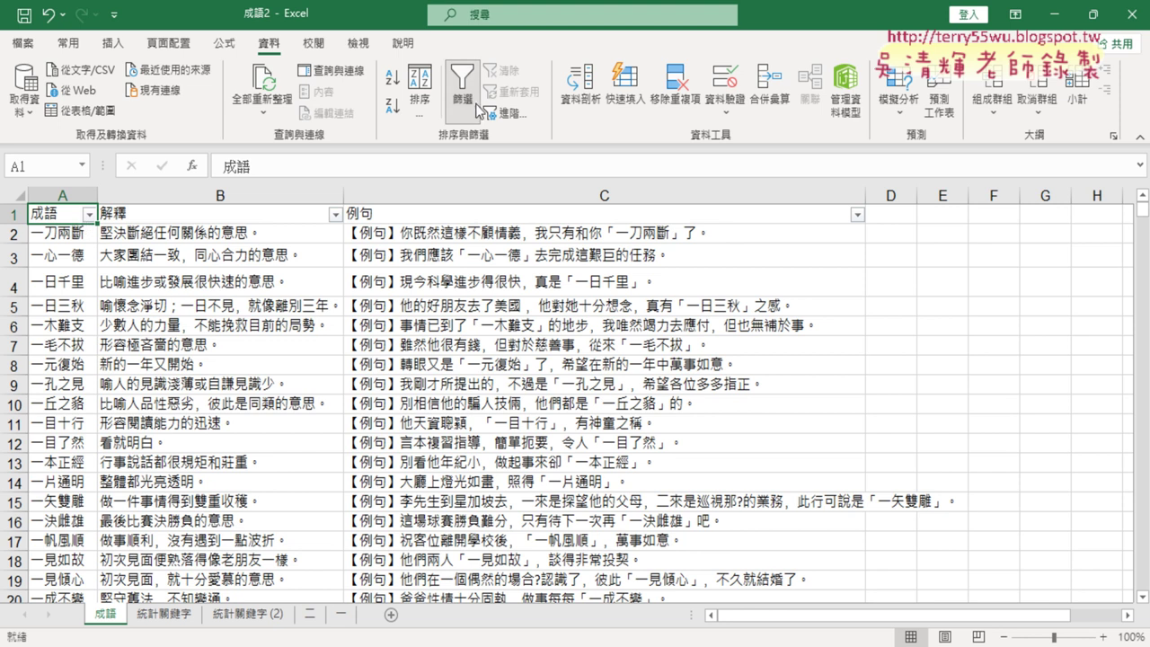
left_click(146, 217)
left_click(85, 219)
left_click(333, 217)
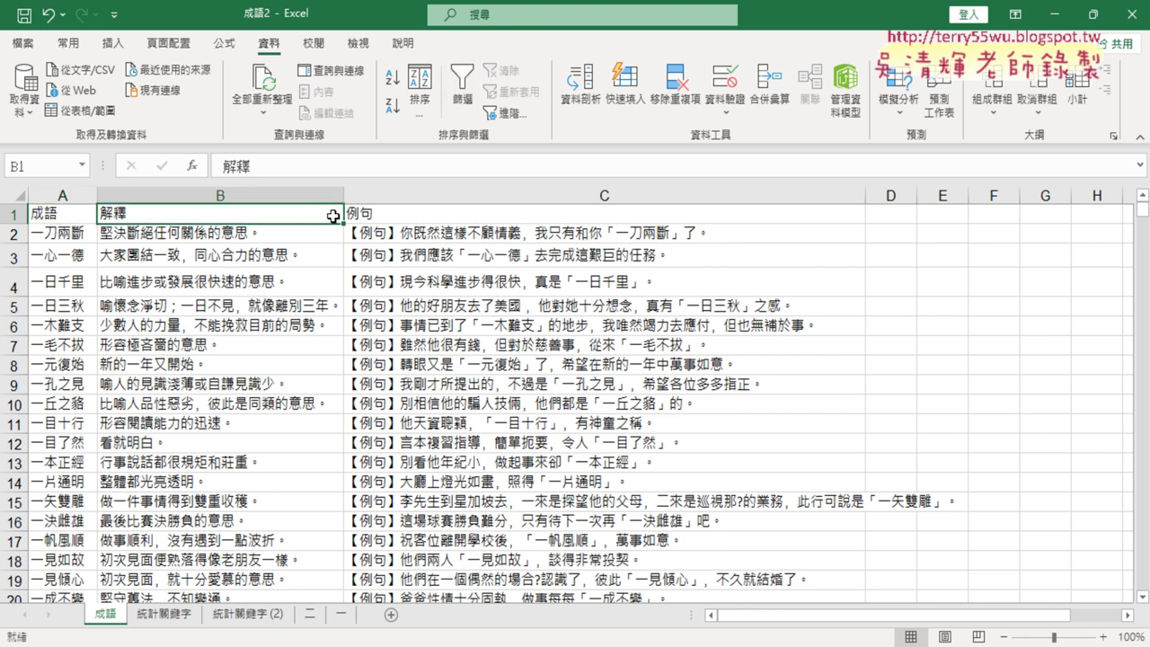
left_click(415, 216)
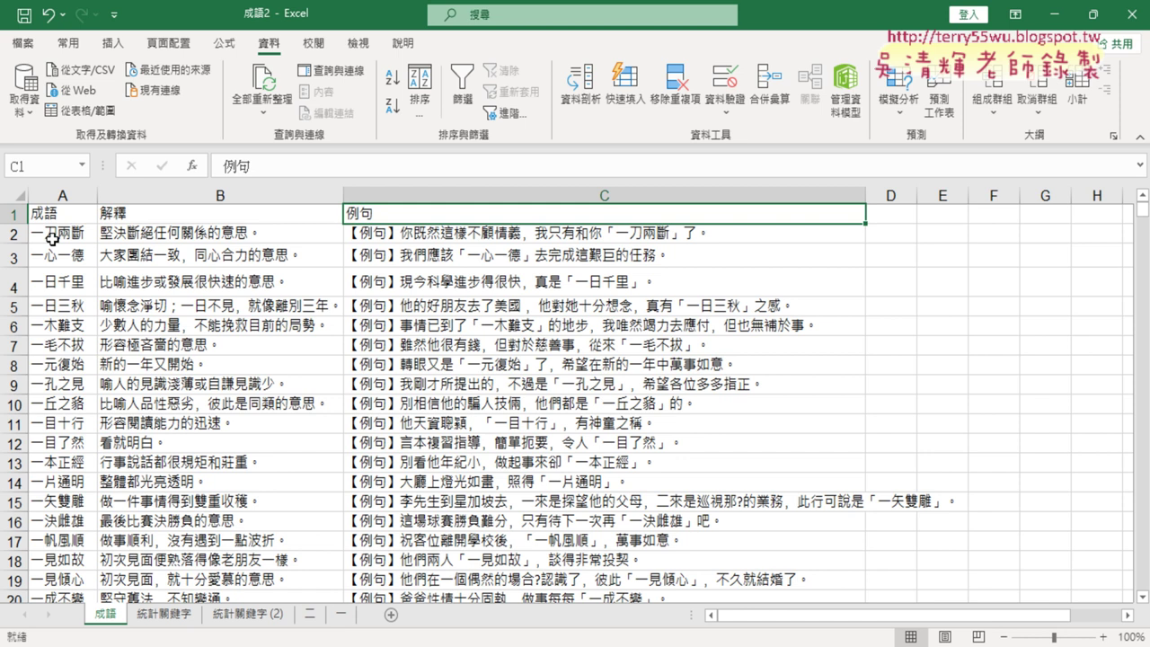
left_click(52, 239)
left_click(468, 98)
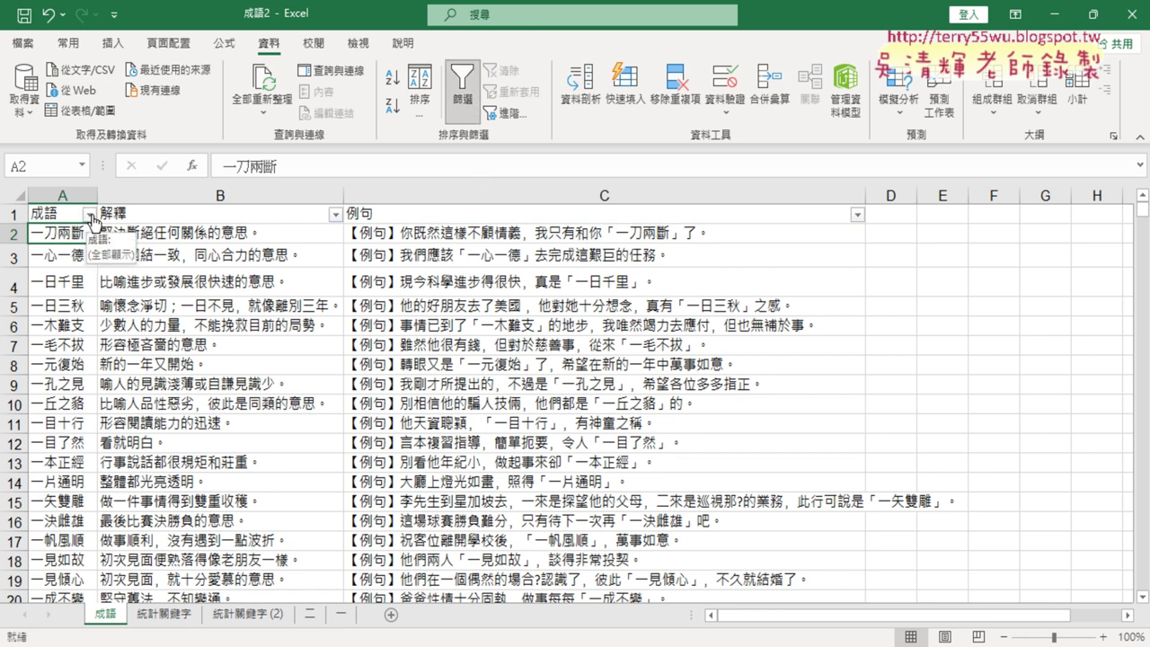
- Re-apply AutoFilter from the 成語 header and open the 成語 column's filter list
left_click(455, 108)
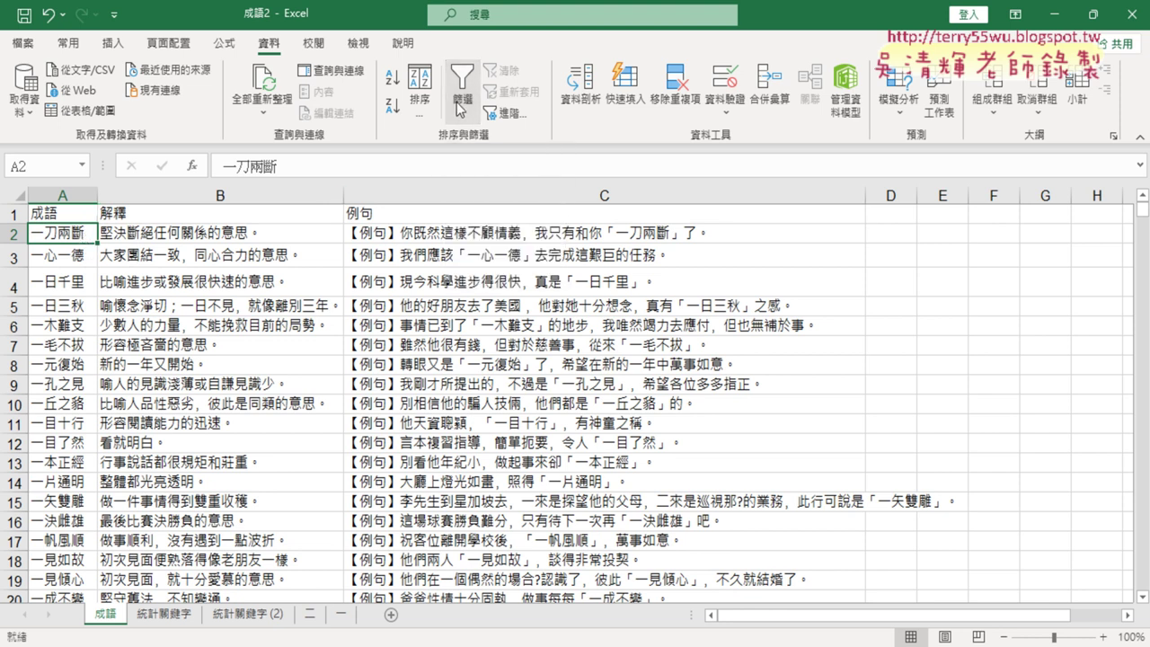
left_click(71, 213)
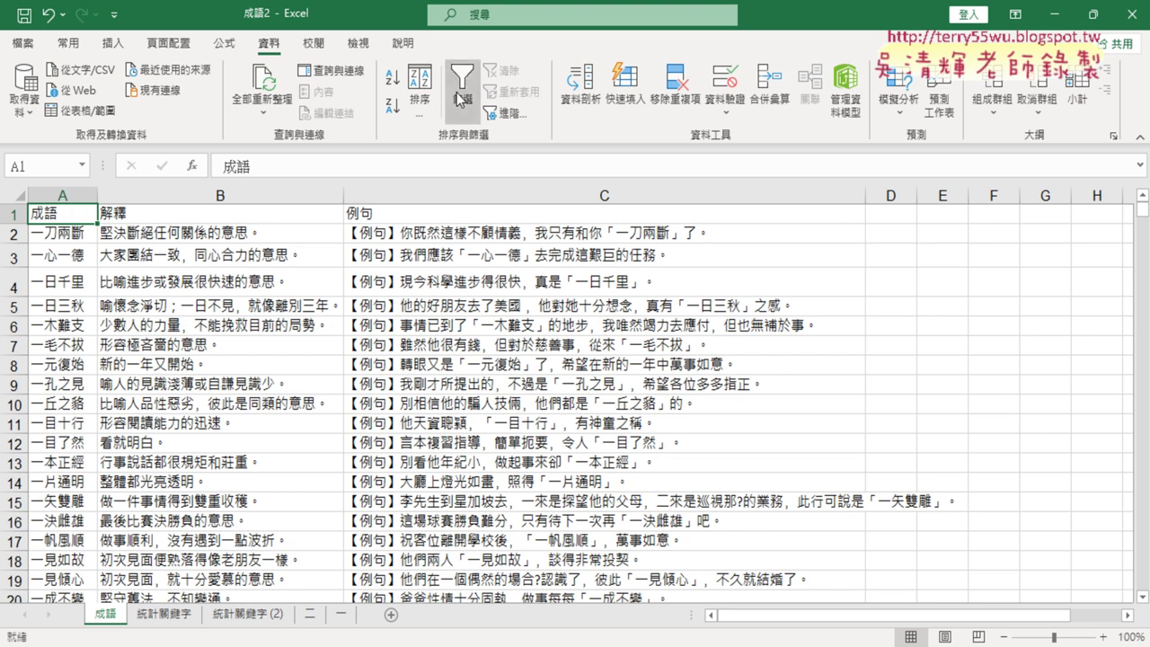
left_click(460, 98)
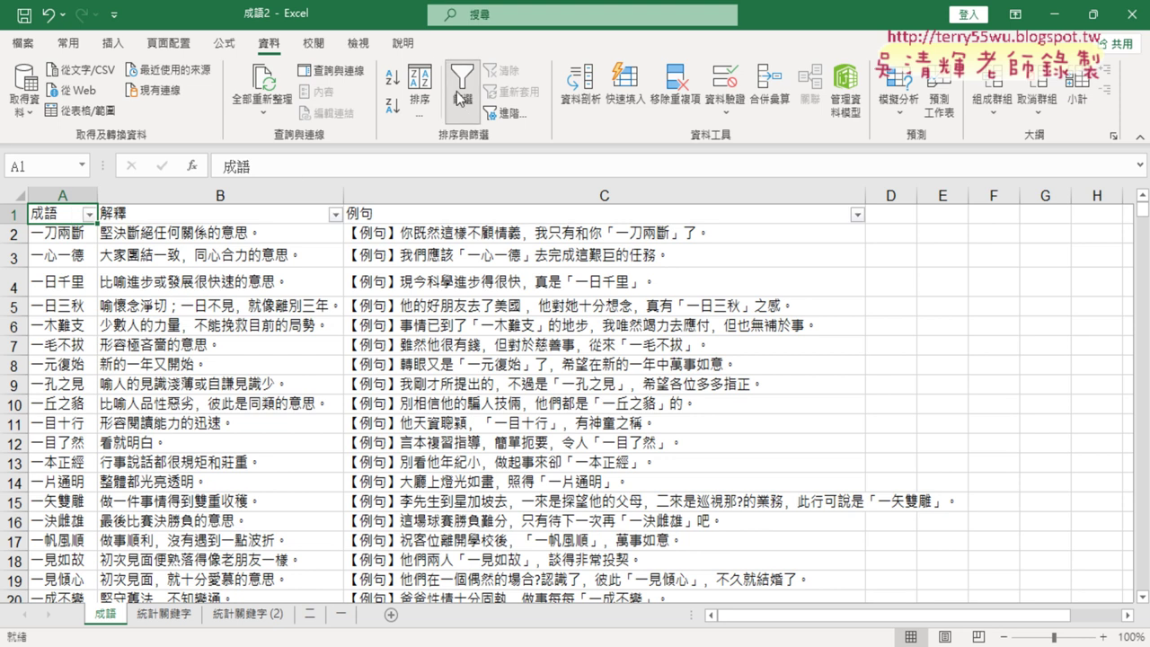
left_click(90, 213)
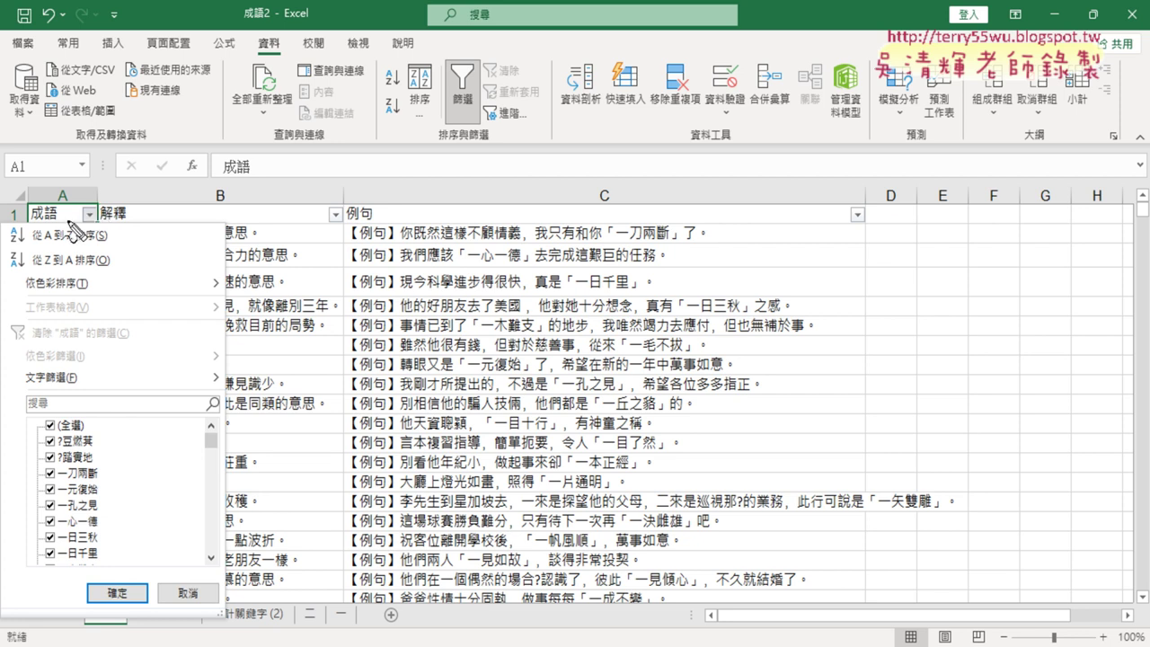
- Annotate the 成語 filter arrow, sort options and Text Filters submenu, then reopen the 成語 filter
left_click_drag(99, 203, 96, 205)
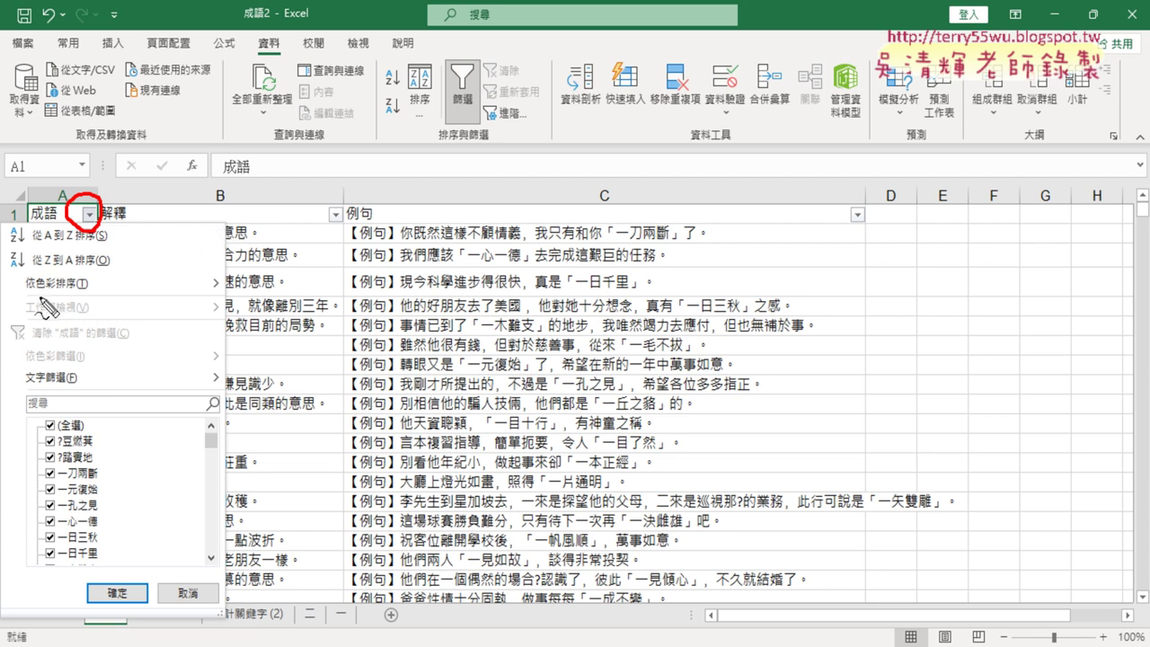
left_click_drag(16, 293, 287, 294)
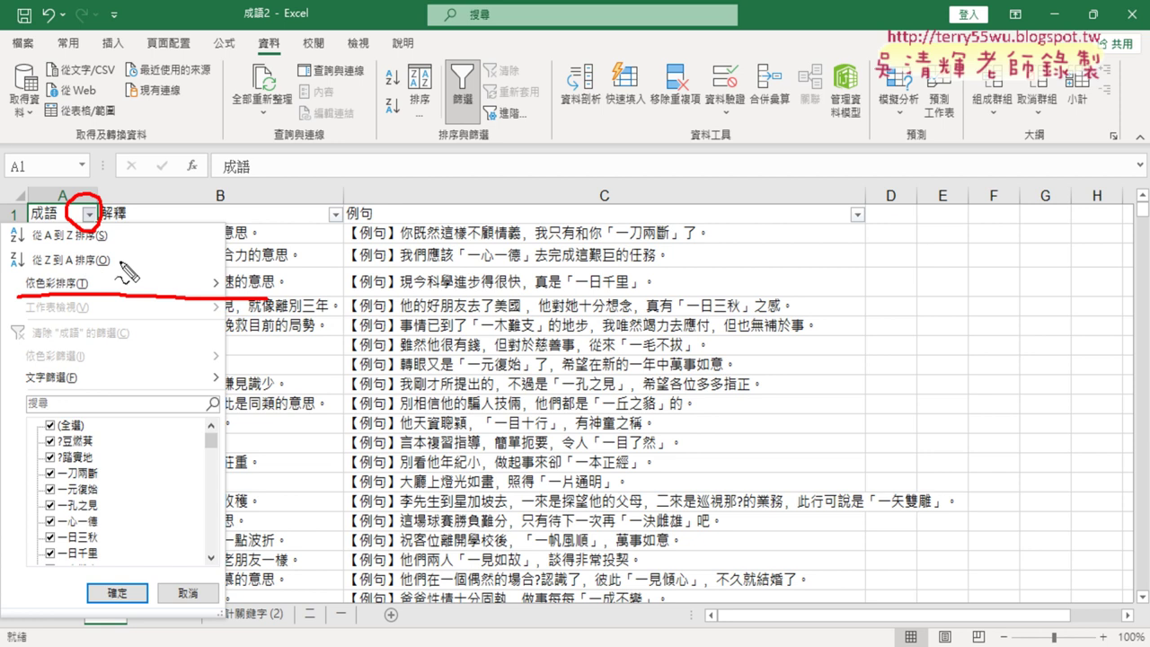
left_click_drag(169, 236, 160, 268)
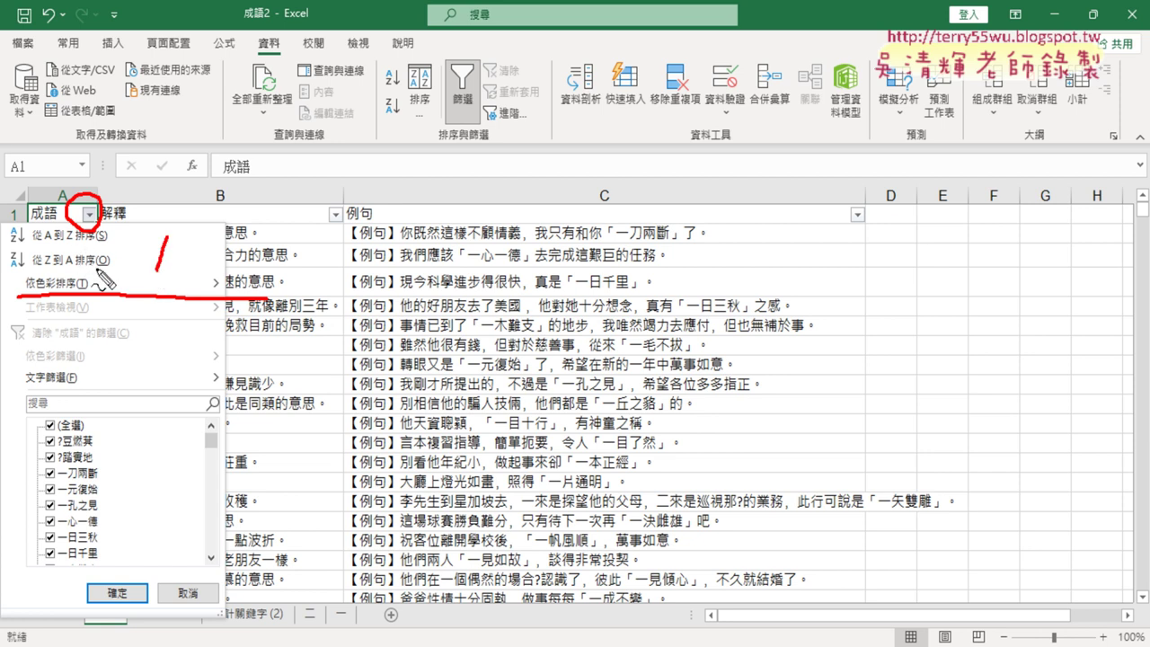
mouse_move(467, 132)
left_mouse_down()
mouse_move(437, 99)
mouse_move(476, 46)
mouse_move(485, 126)
left_mouse_up()
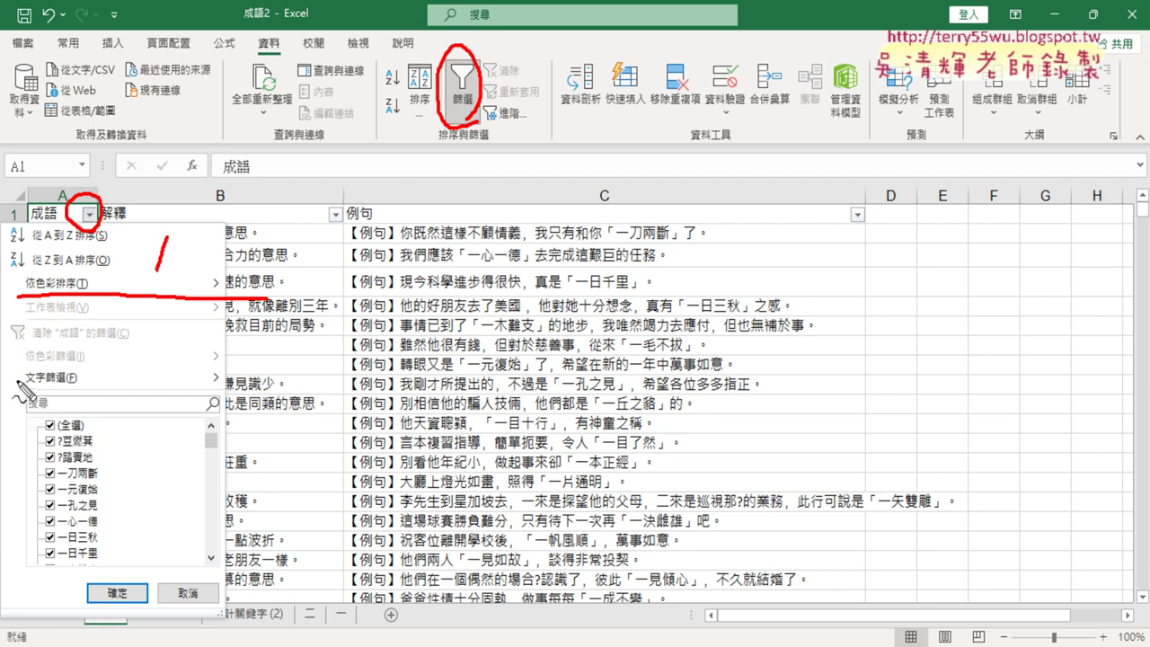
left_click_drag(36, 393, 82, 385)
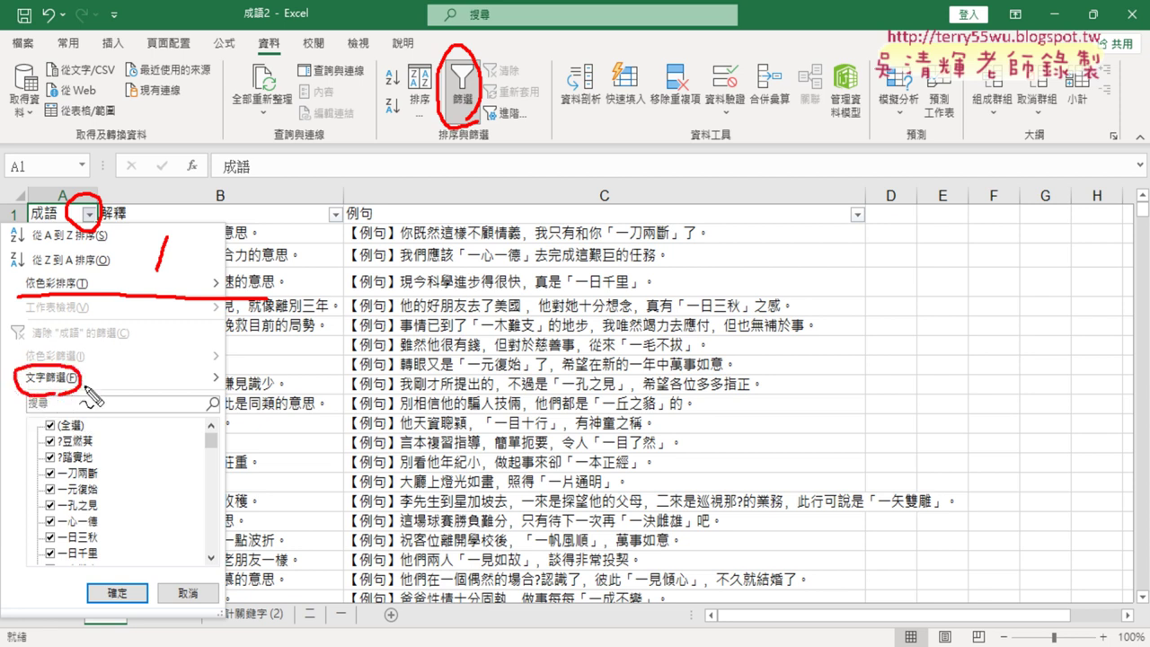
left_click_drag(212, 368, 219, 393)
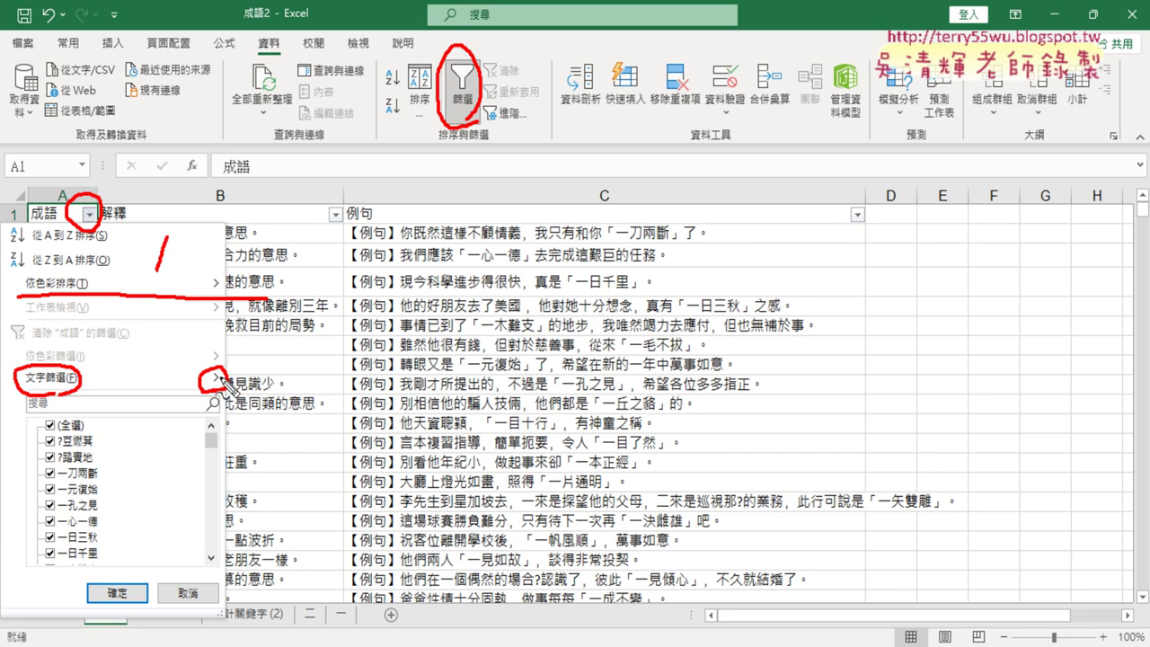
key("Escape")
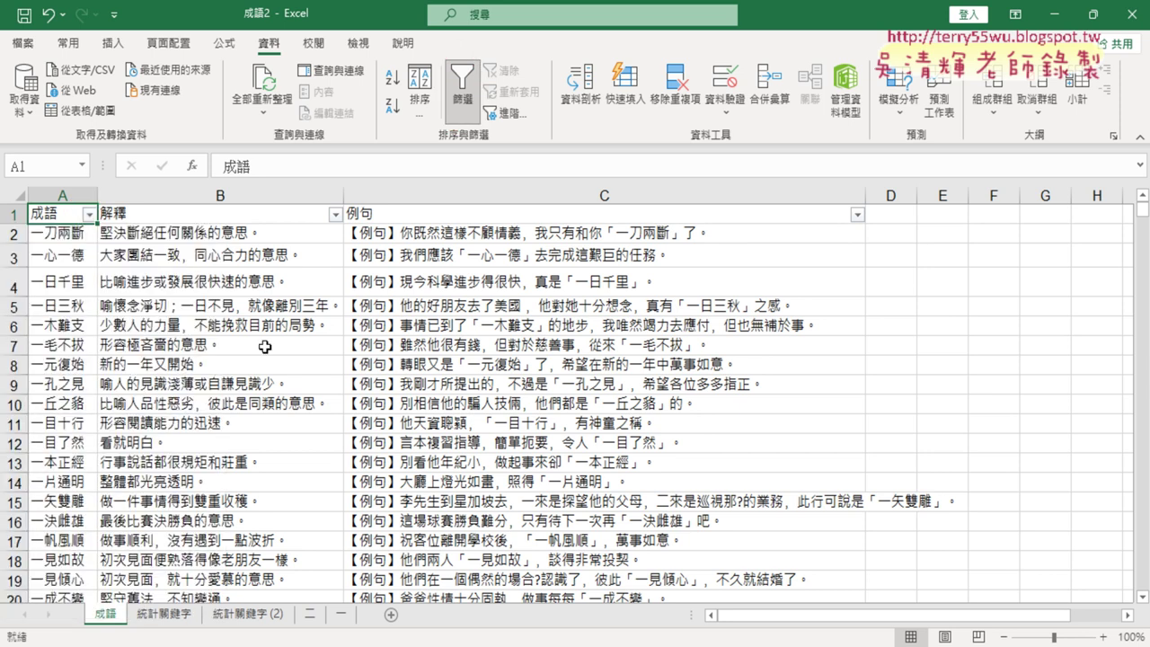
left_click(88, 214)
mouse_move(121, 378)
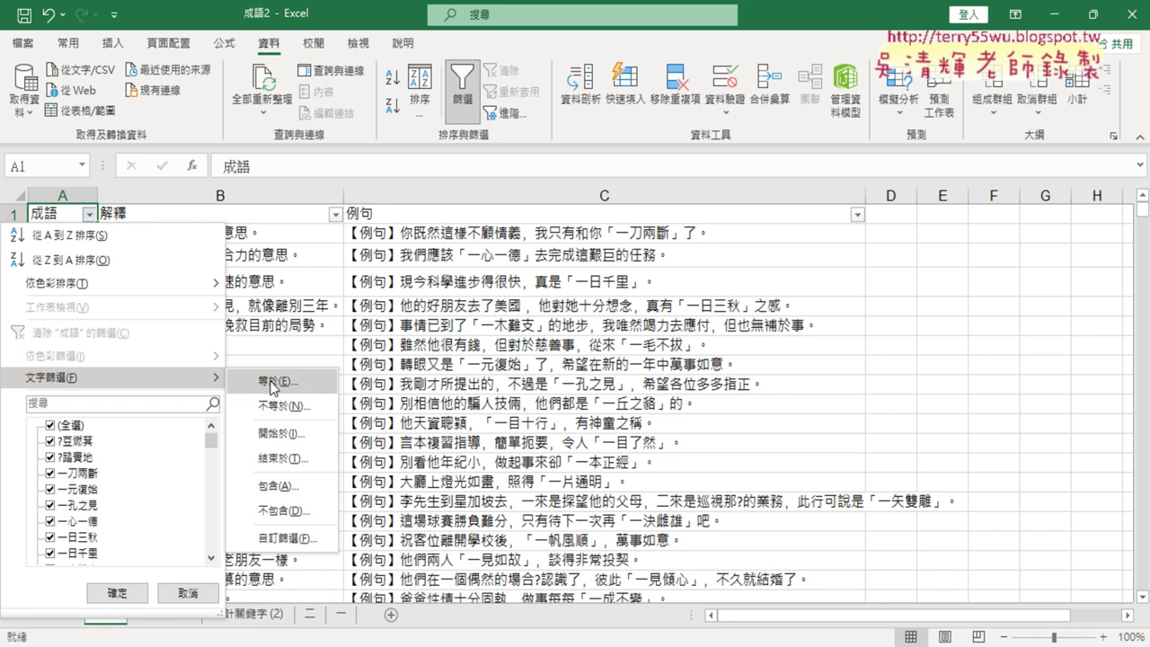
- Highlight the Equals, Contains and Does Not Contain text filters, then close the 成語 dropdown
left_click(275, 381)
left_click_drag(278, 387, 311, 415)
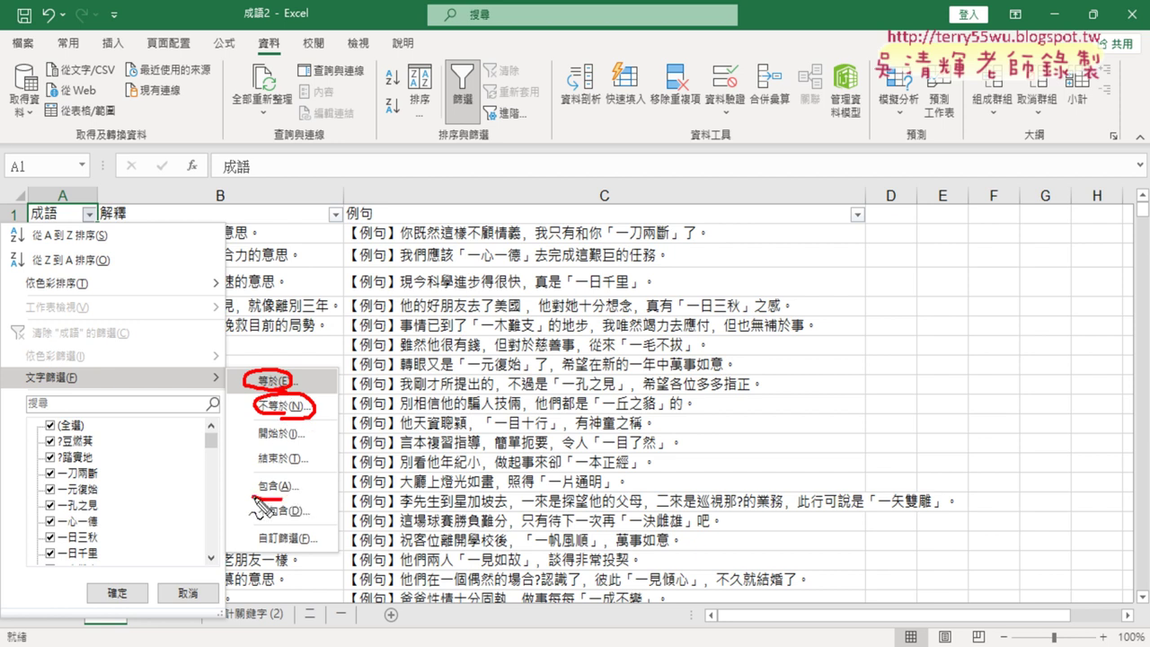
left_click_drag(300, 496, 302, 480)
left_click_drag(296, 535, 306, 523)
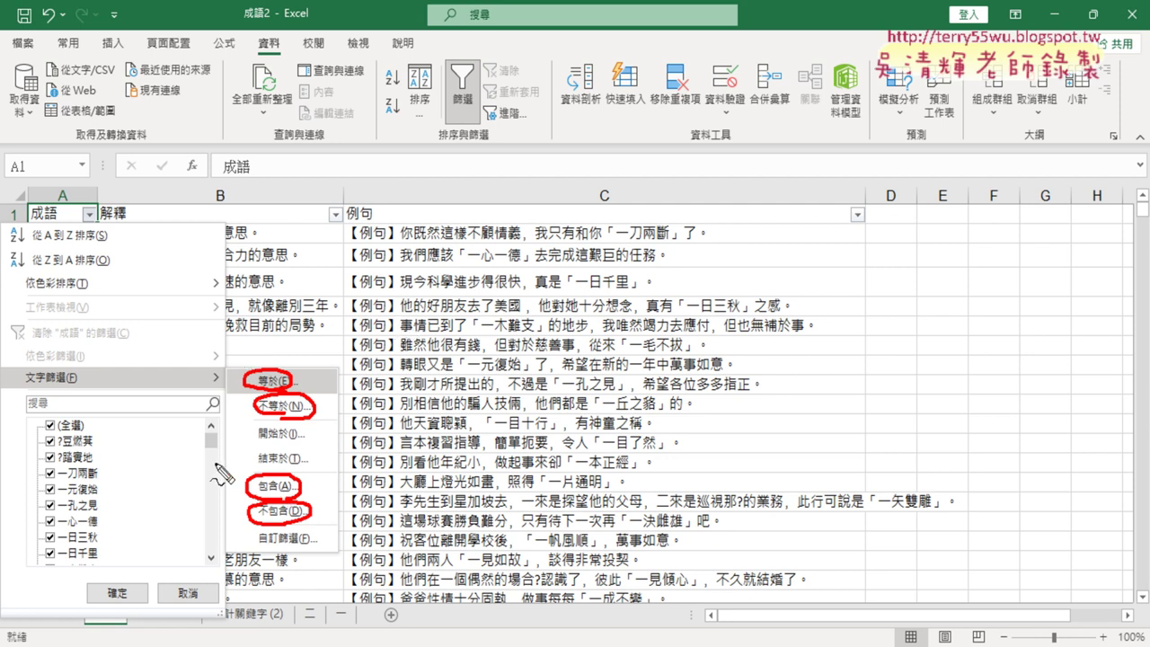
left_click_drag(189, 442, 243, 485)
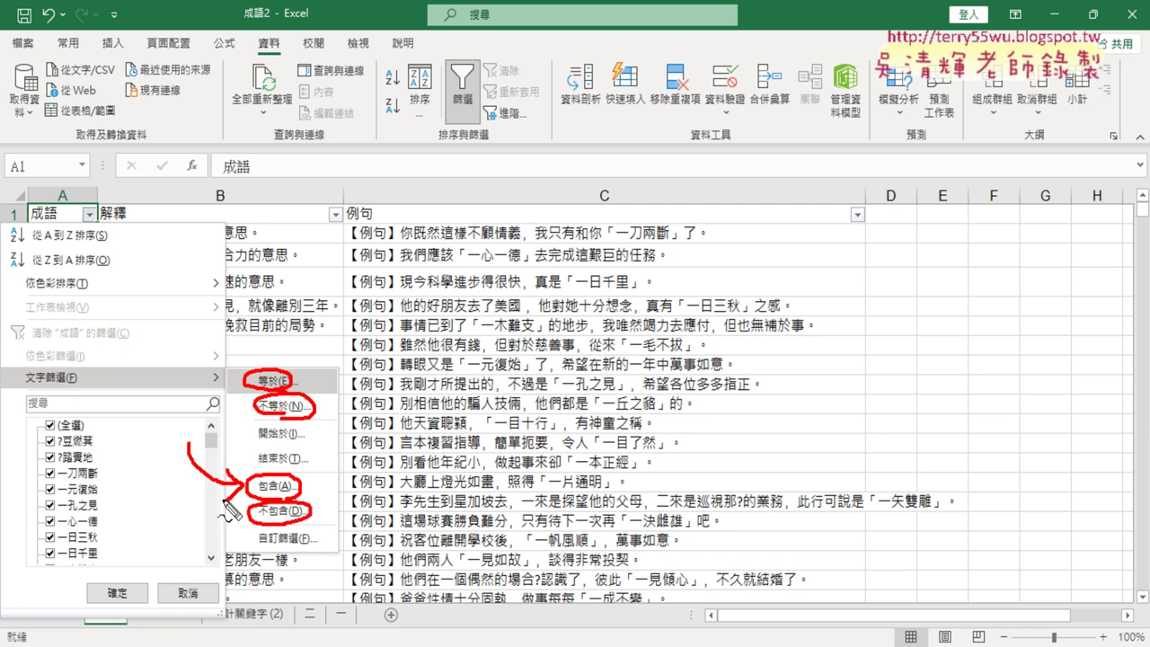
key("Escape")
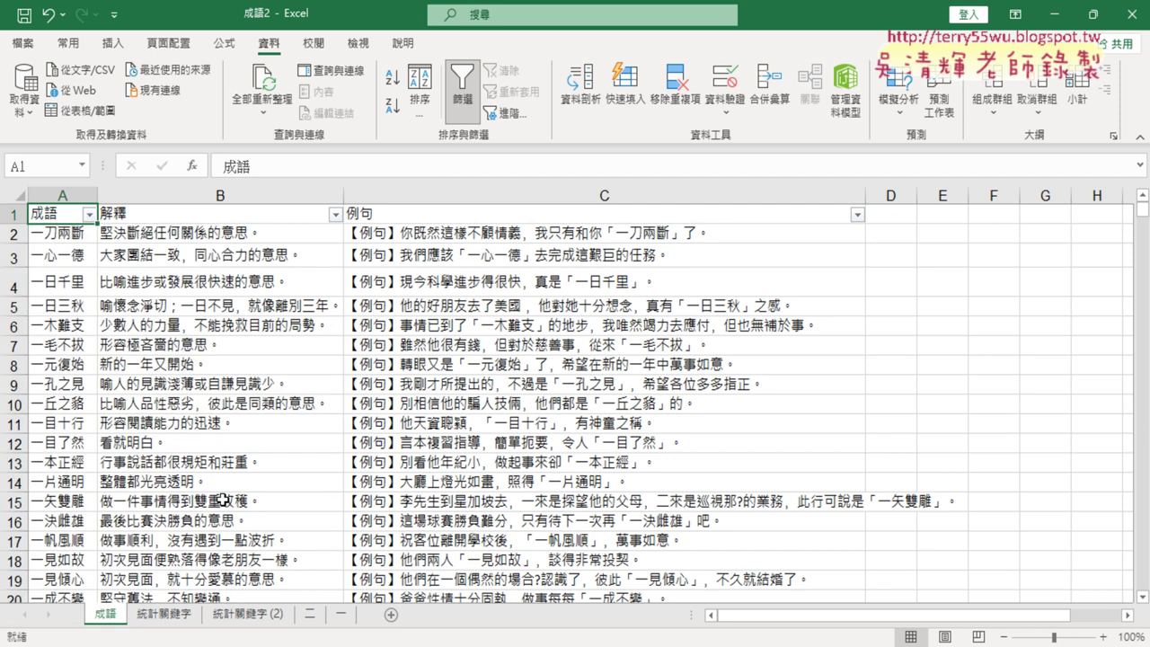
- Filter the 成語 column to idioms containing 一, leaving 73 of 1185 records shown
left_click(88, 214)
mouse_move(117, 377)
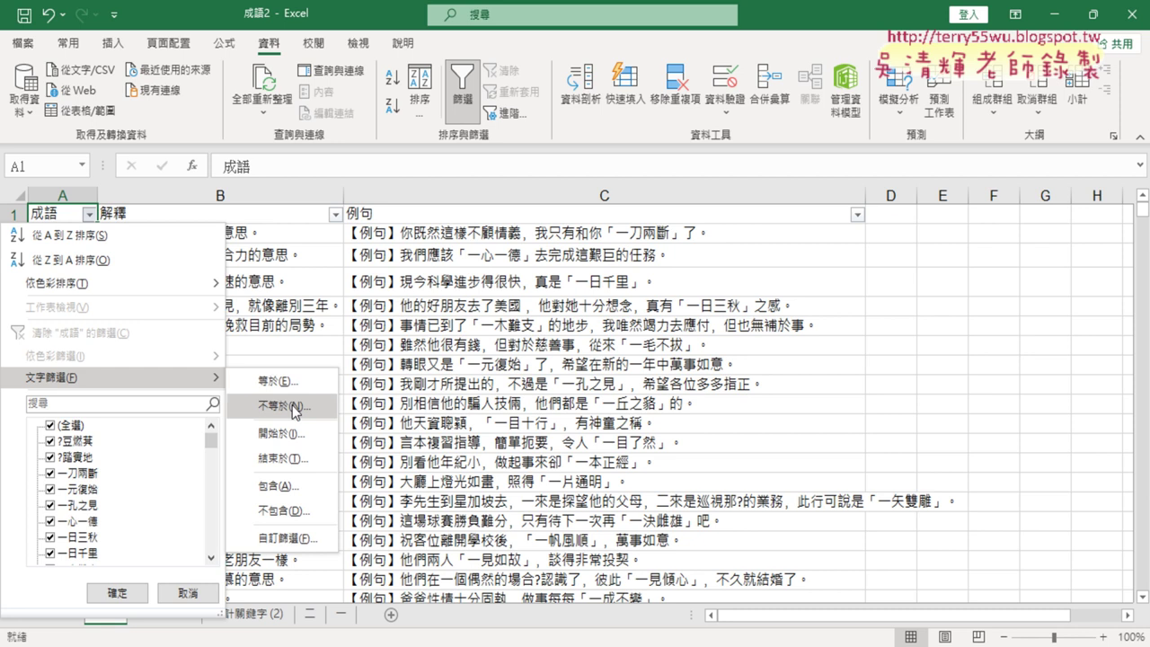
left_click(306, 486)
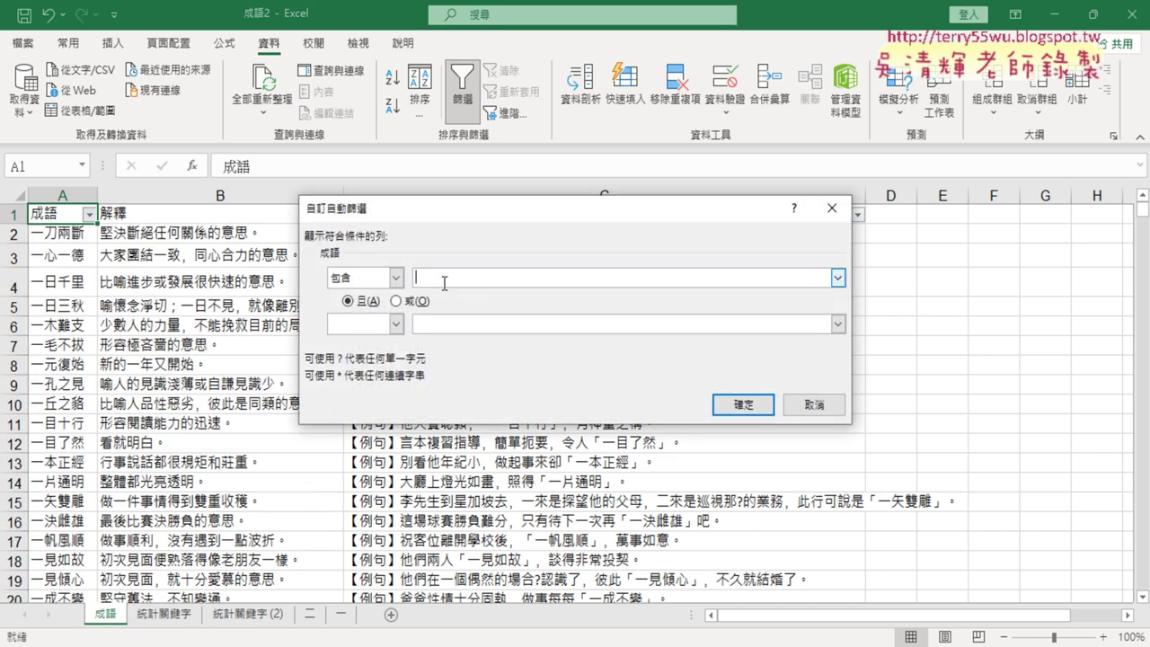
type("?")
type("一")
left_click(735, 403)
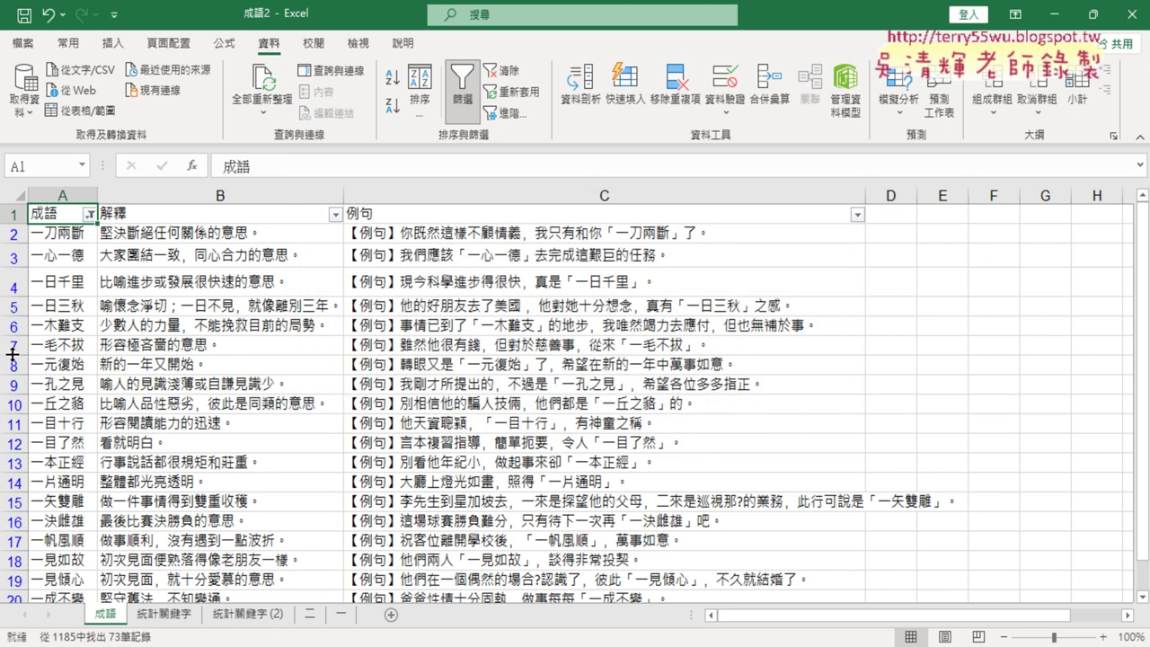
left_click(89, 214)
mouse_move(117, 377)
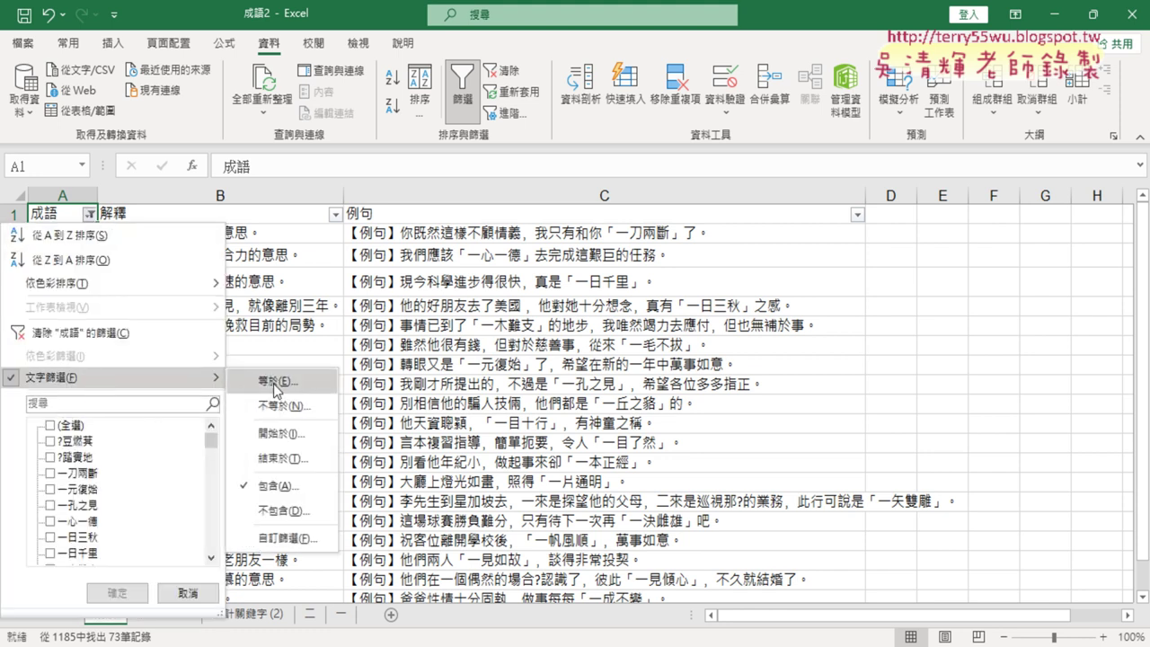
- Change the 成語 contains condition from 一 to 三, then leave the browser for Excel
left_click(279, 485)
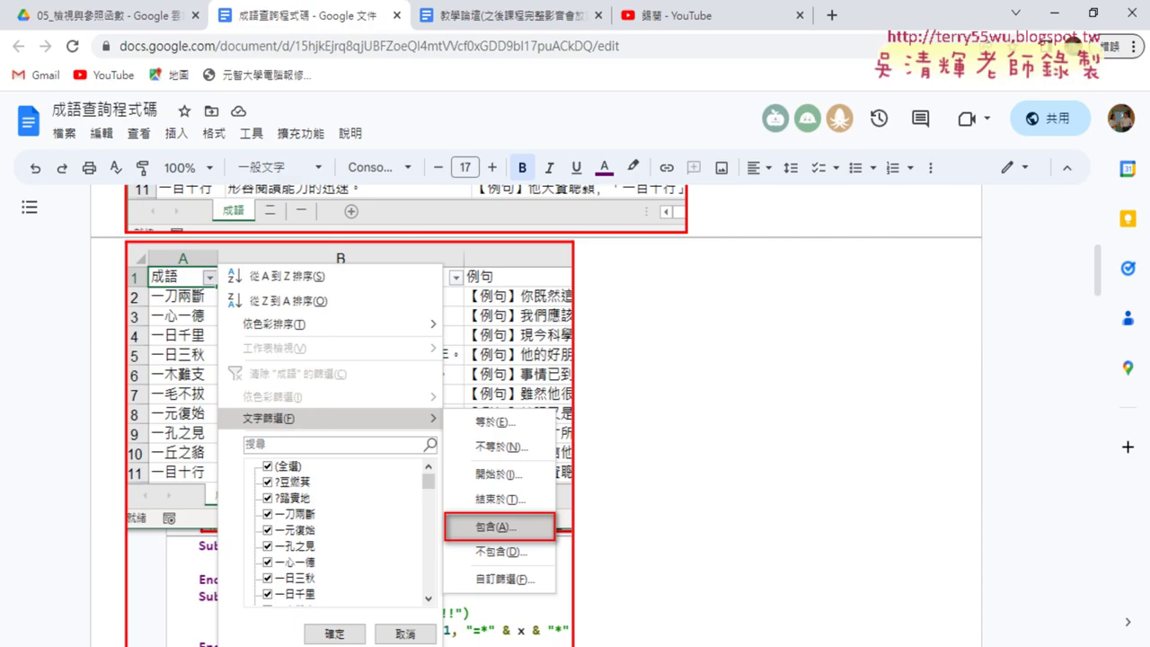
scroll(598, 481, "down", 5)
scroll(608, 480, "down", 5)
scroll(539, 490, "down", 1)
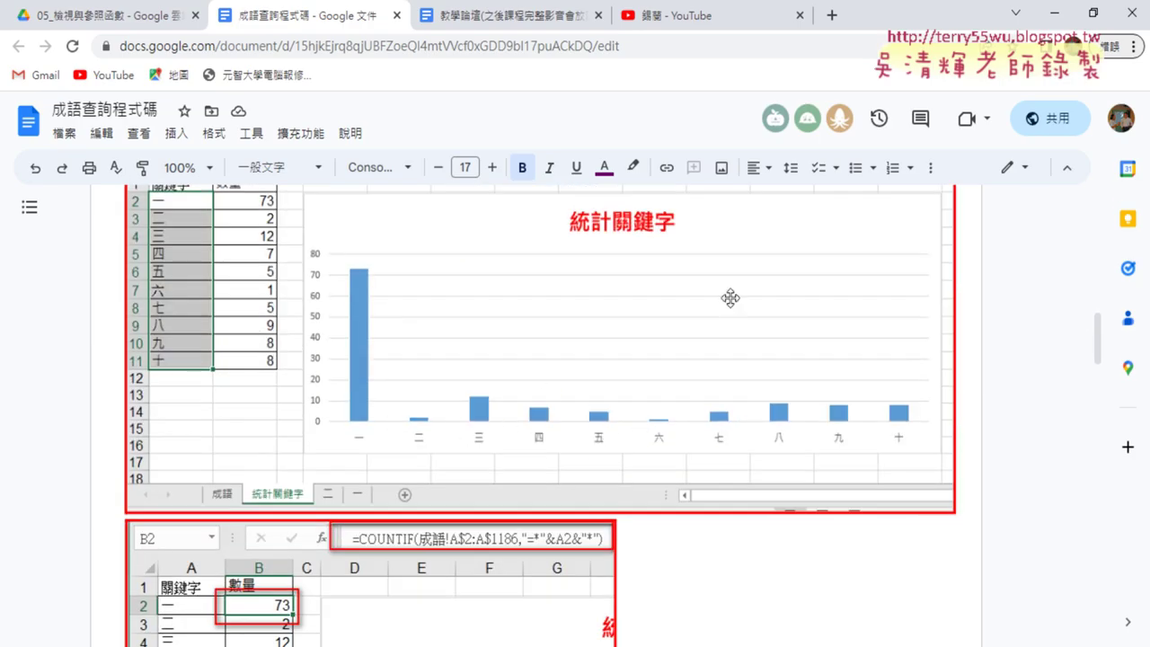
left_click(1057, 14)
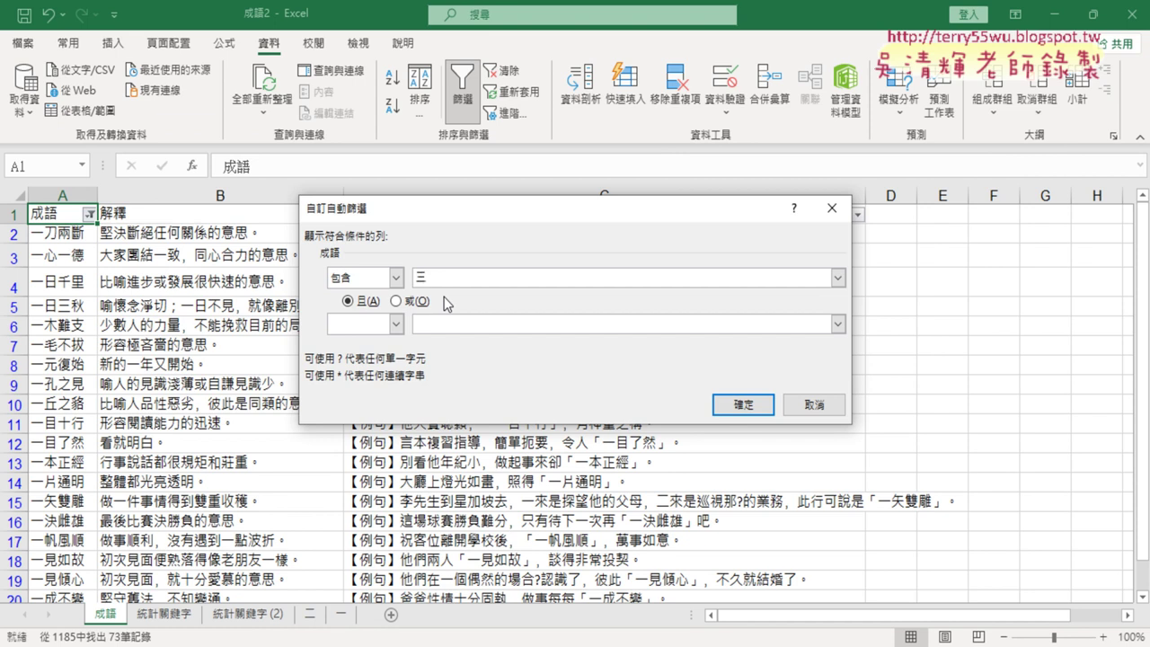
- Apply the contains-三 filter to show 12 of 1185 idioms, reverting a trial row-5 resize
left_click(744, 404)
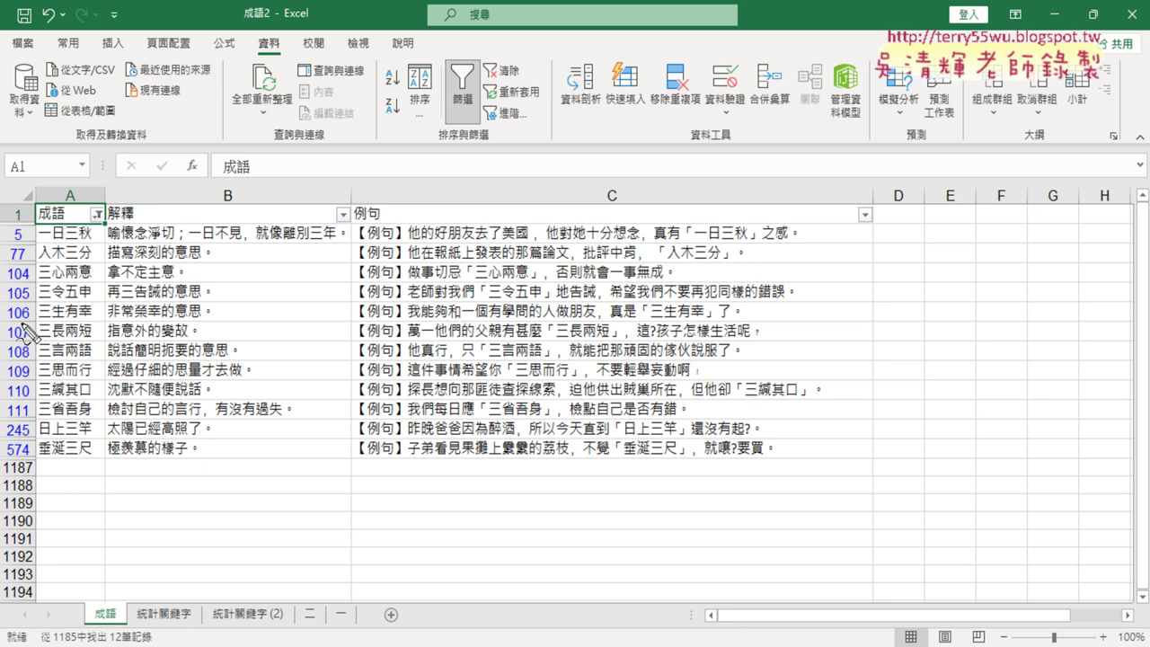
left_click_drag(26, 223, 29, 226)
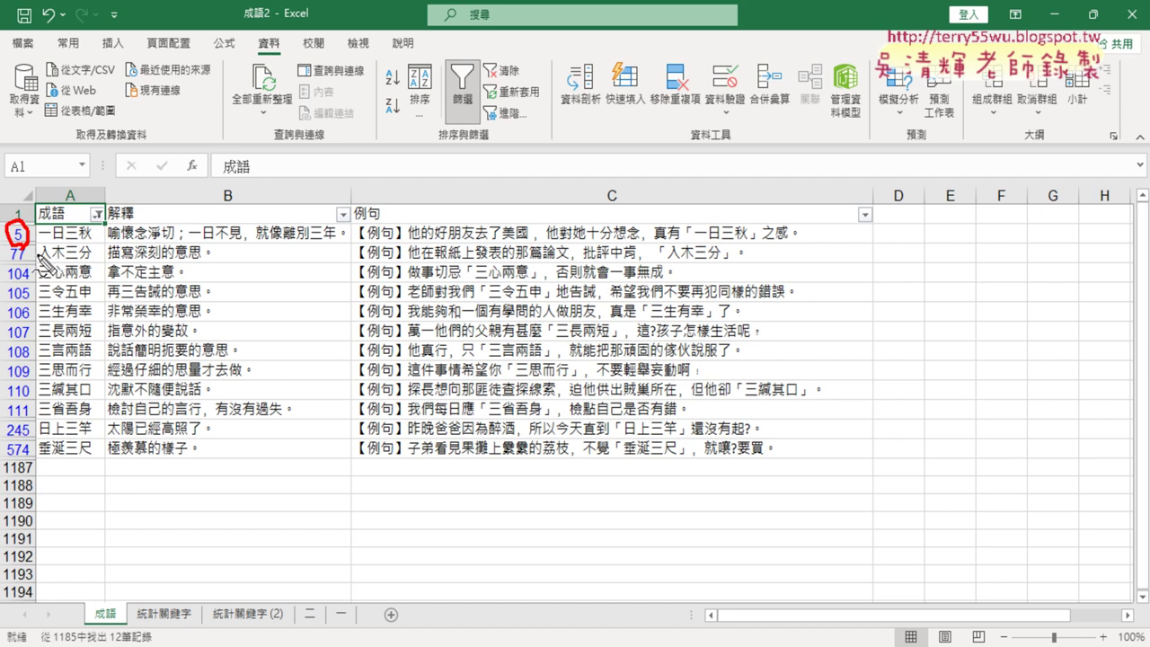
key("Escape")
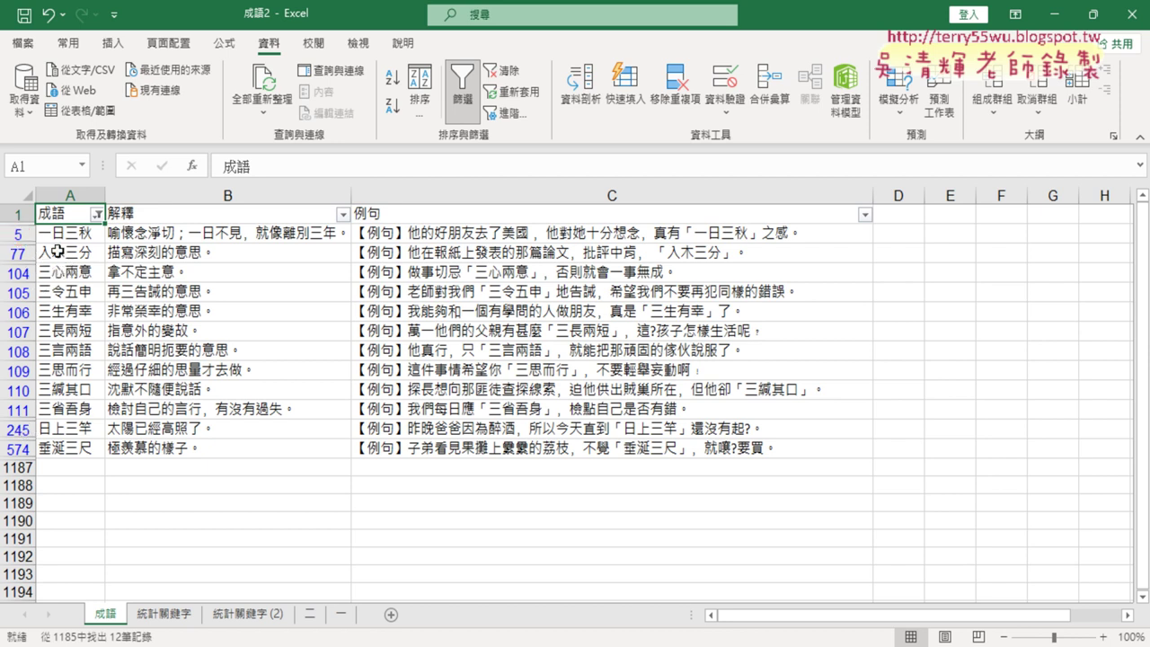
mouse_move(27, 242)
left_mouse_down()
mouse_move(30, 261)
mouse_move(33, 233)
mouse_move(32, 245)
left_mouse_up()
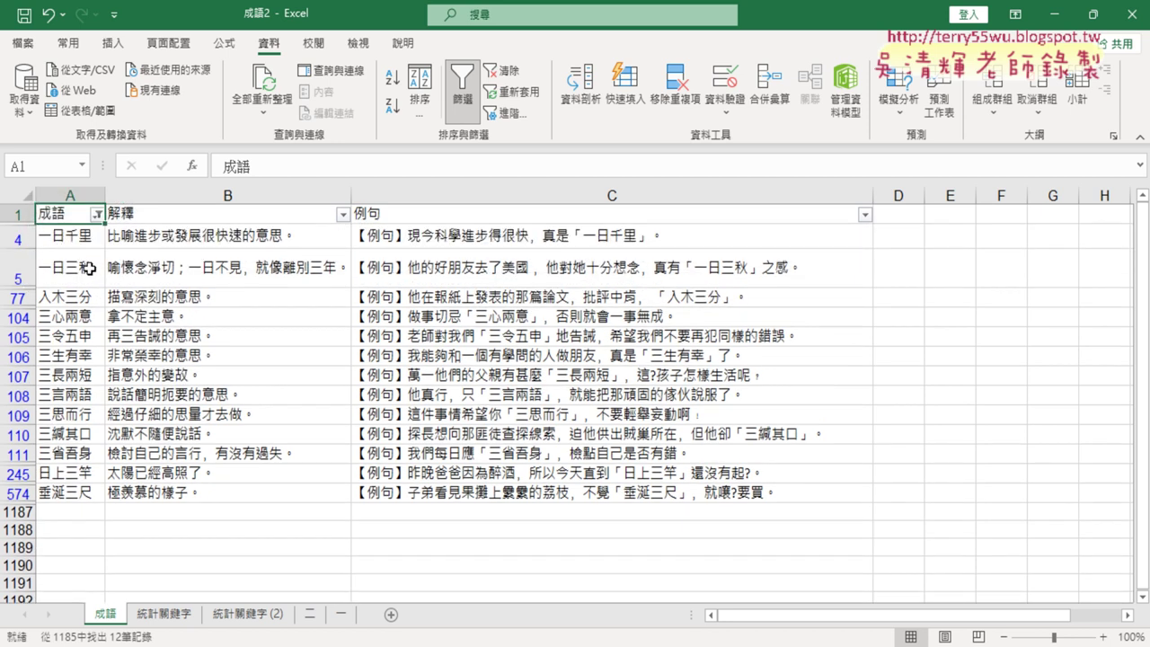
key("ctrl+z")
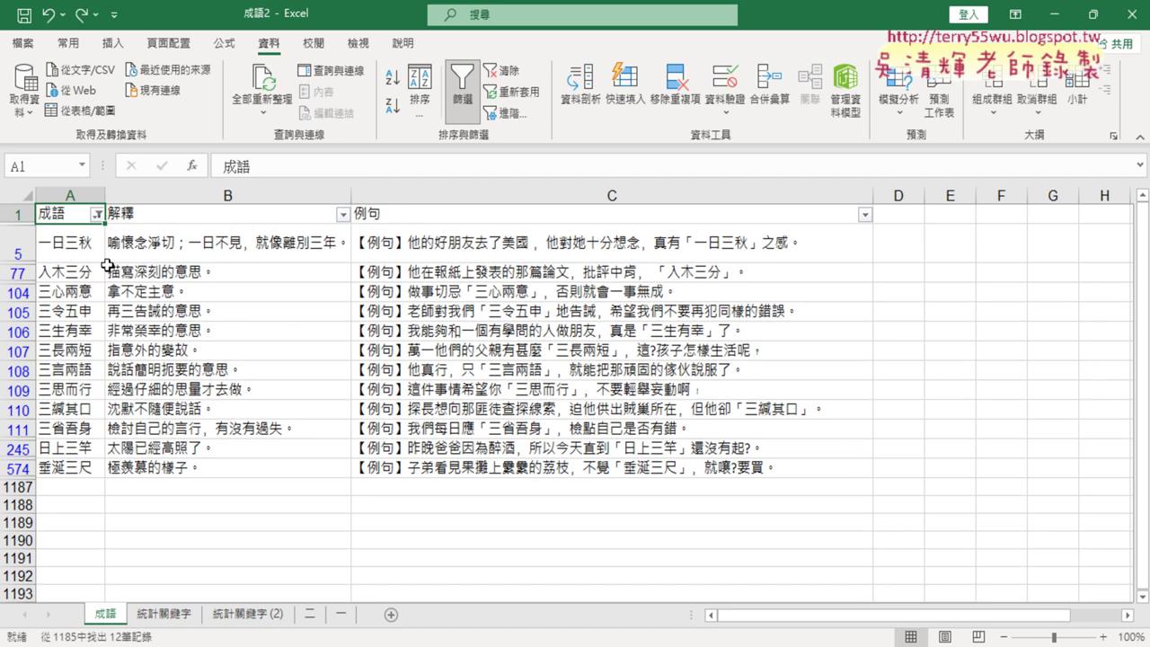
key("ctrl+z")
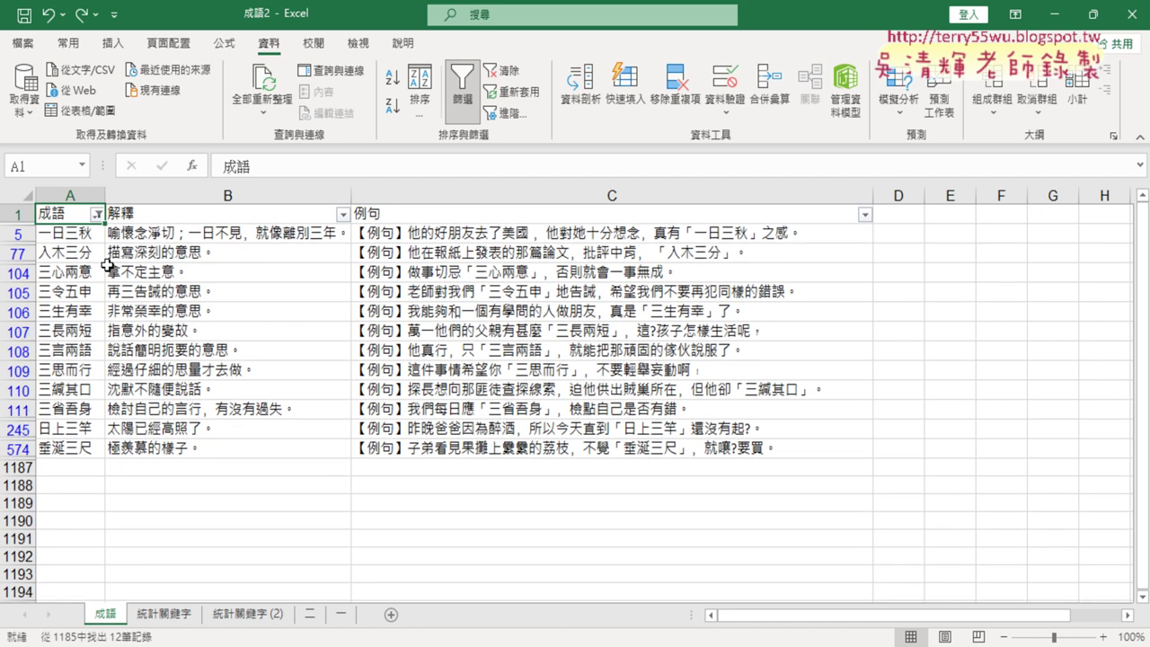
left_click(467, 105)
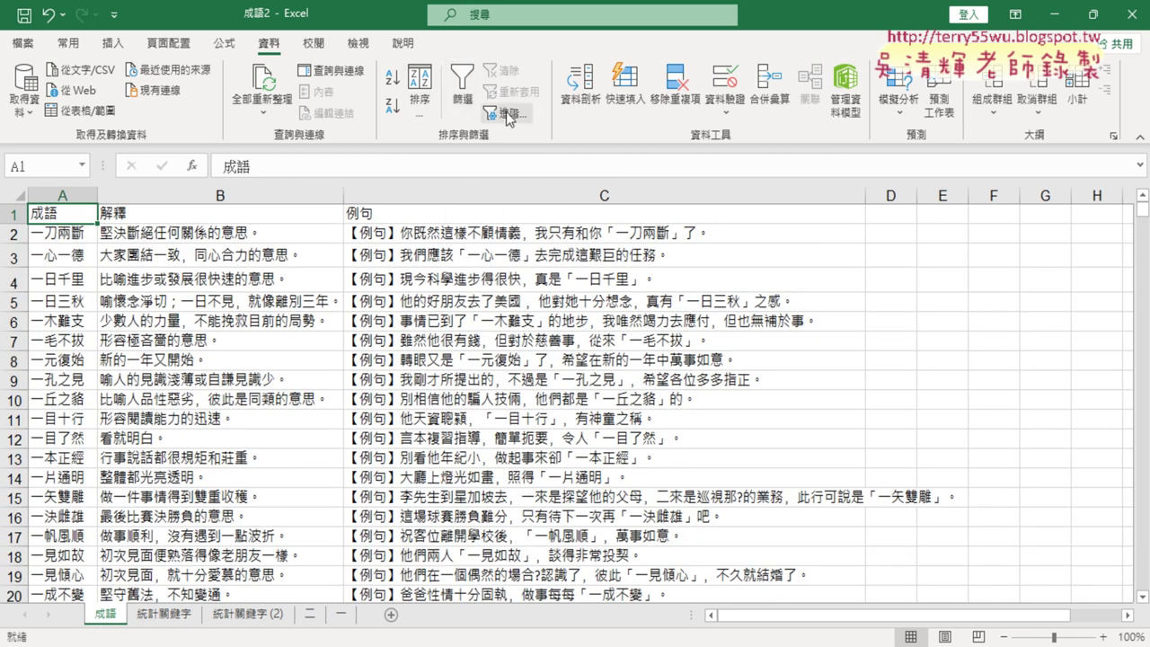
left_click(461, 112)
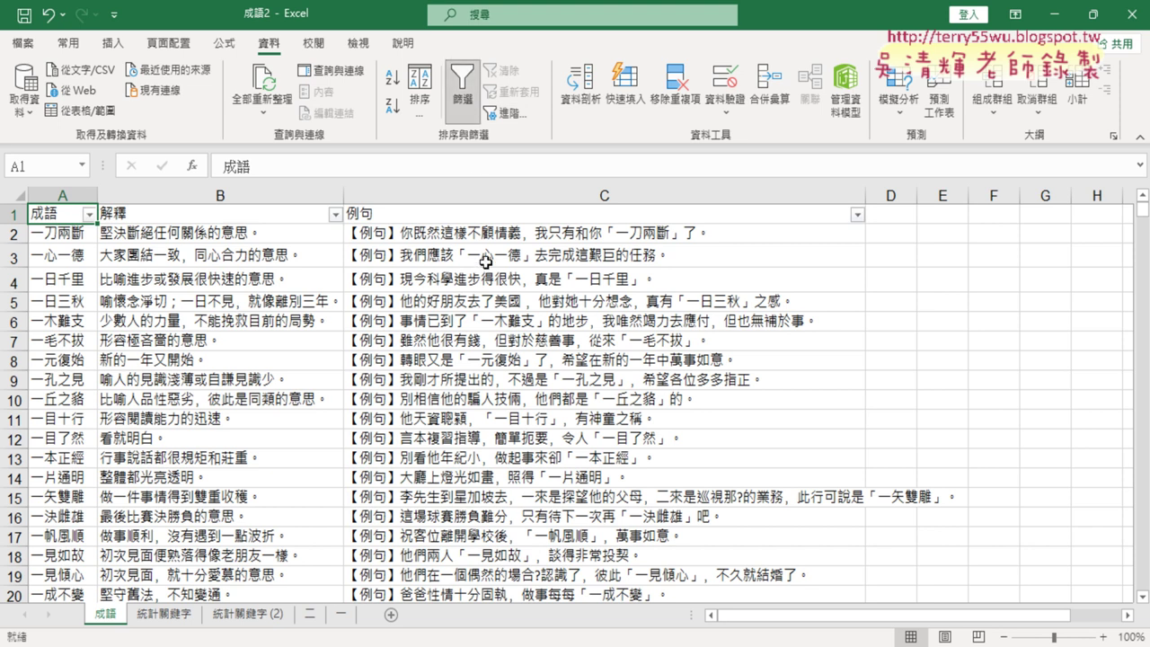
left_click(89, 214)
mouse_move(117, 377)
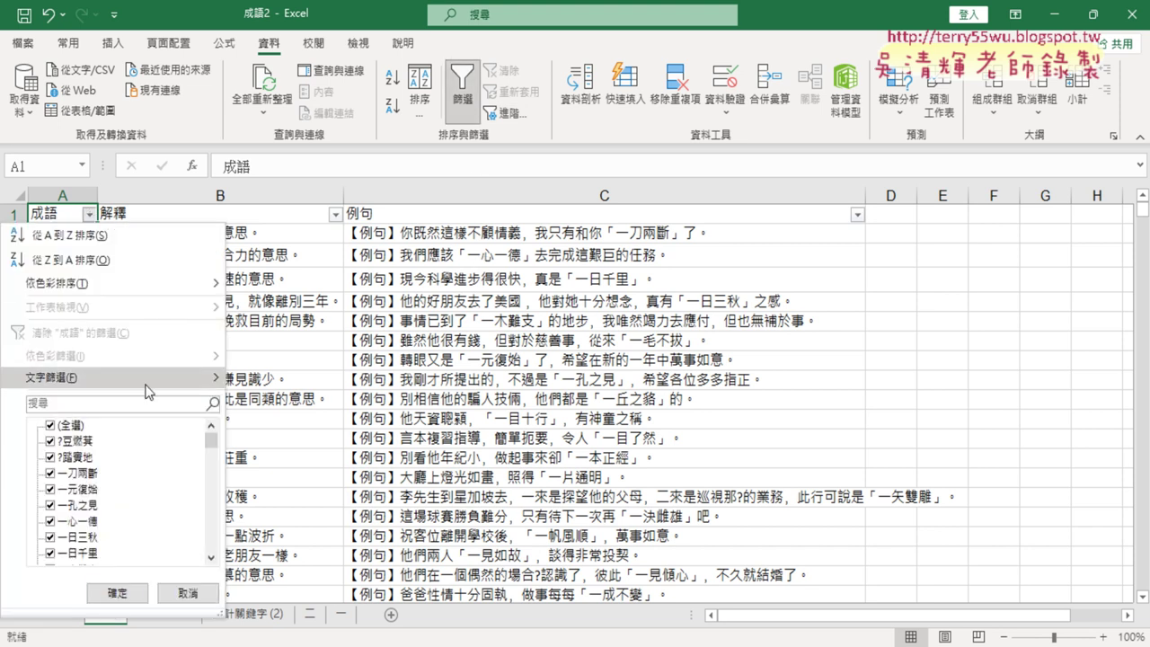
left_click(300, 491)
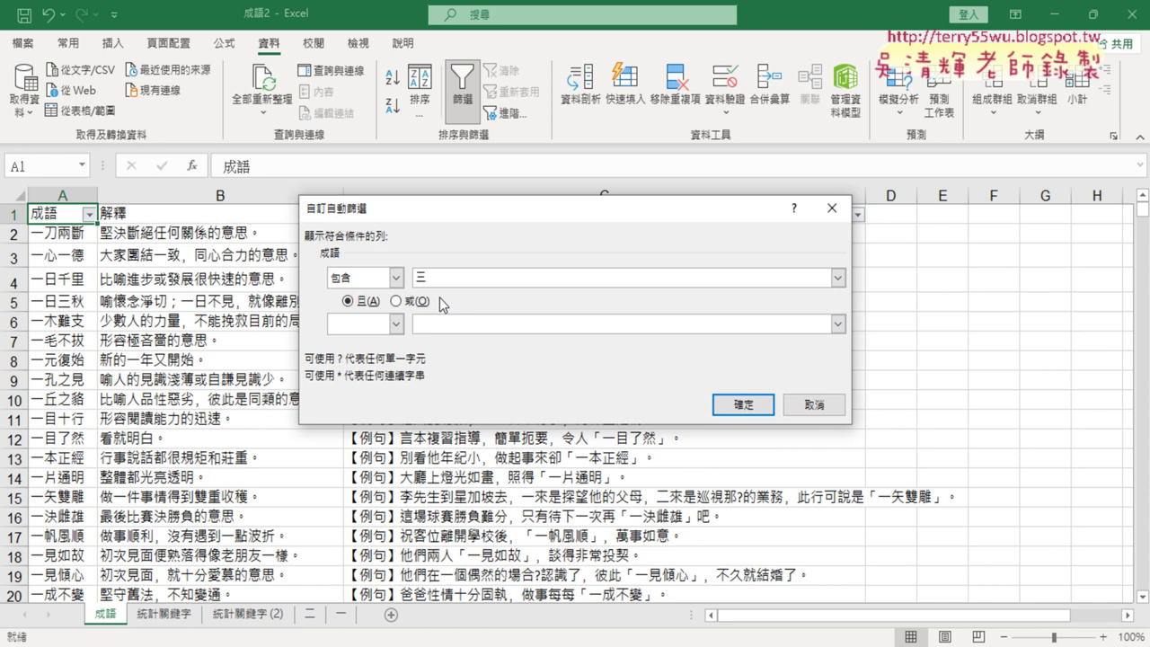
left_click(743, 404)
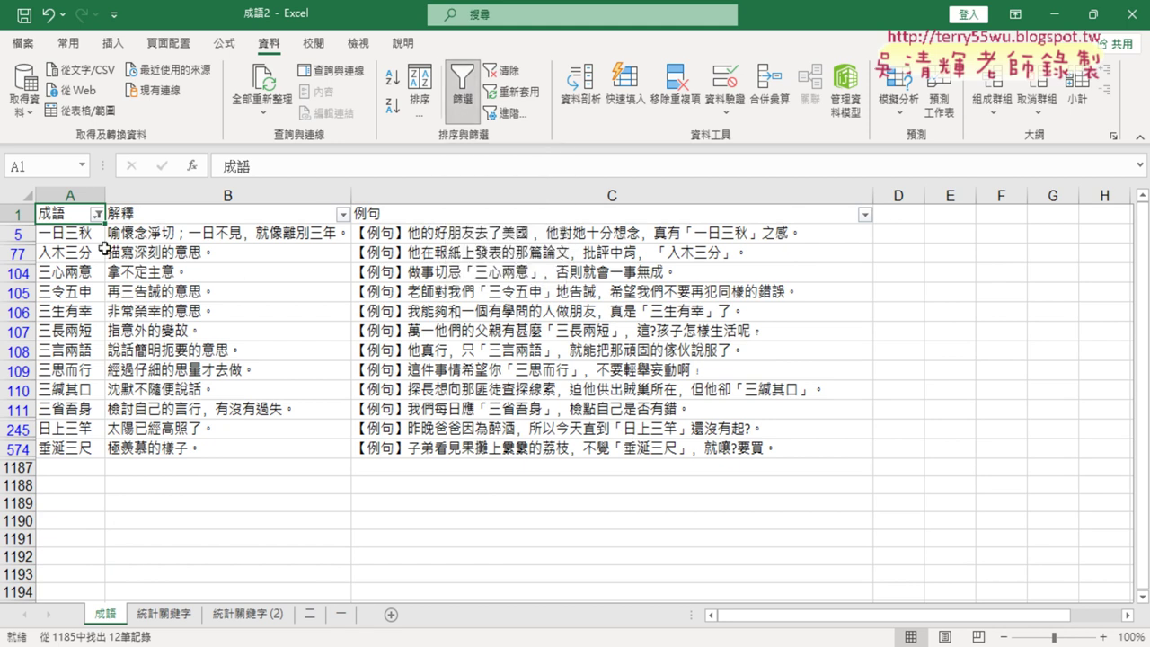
- Copy the 12 visible 三 idiom rows with their 成語, 解釋 and 例句 headers
left_click_drag(74, 214, 549, 447)
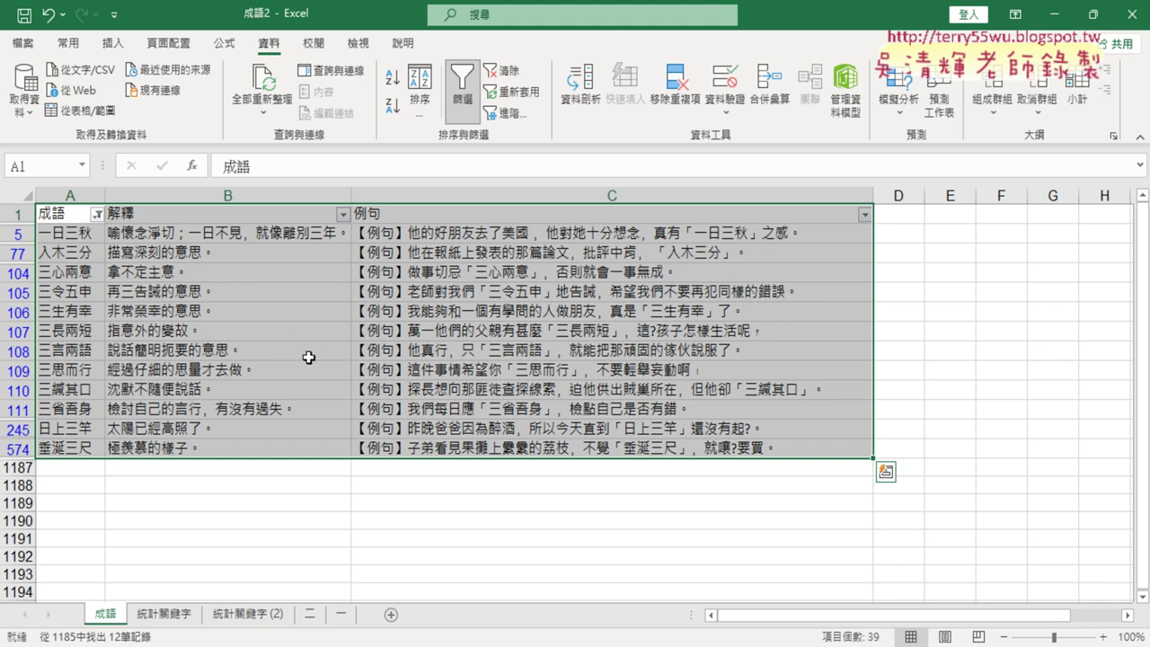
left_click(67, 212)
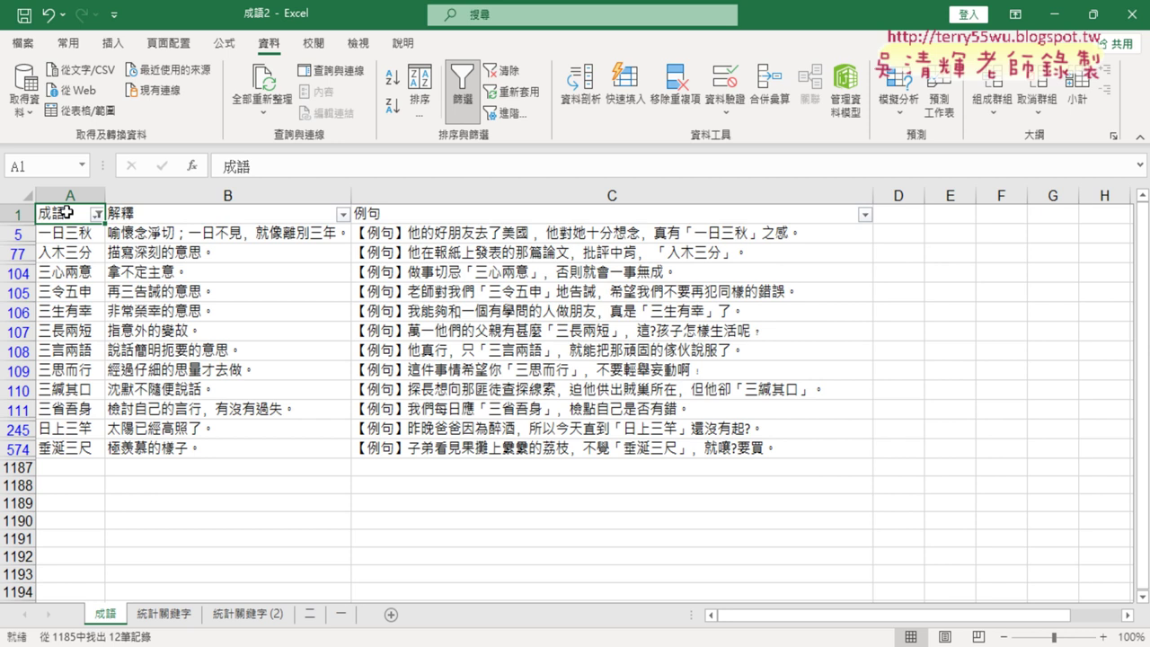
key("ctrl+shift+Right")
key("ctrl+shift+Down")
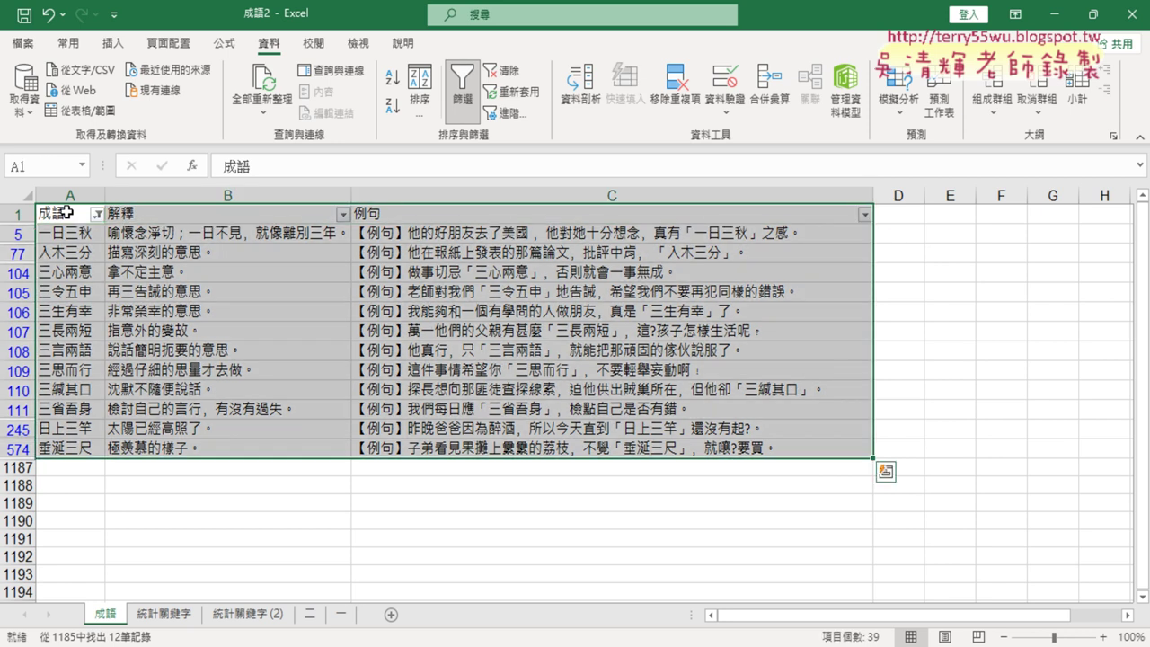
key("ctrl+c")
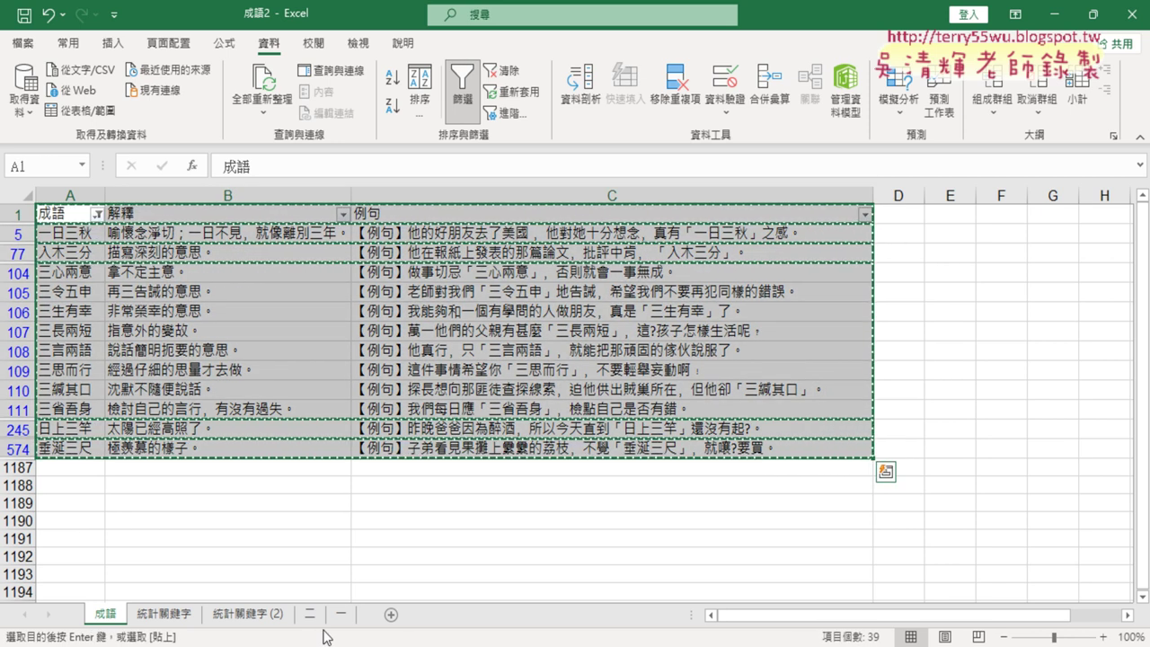
- Add a sheet named 三, paste the copied idioms, and autofit columns A–C
left_click(391, 615)
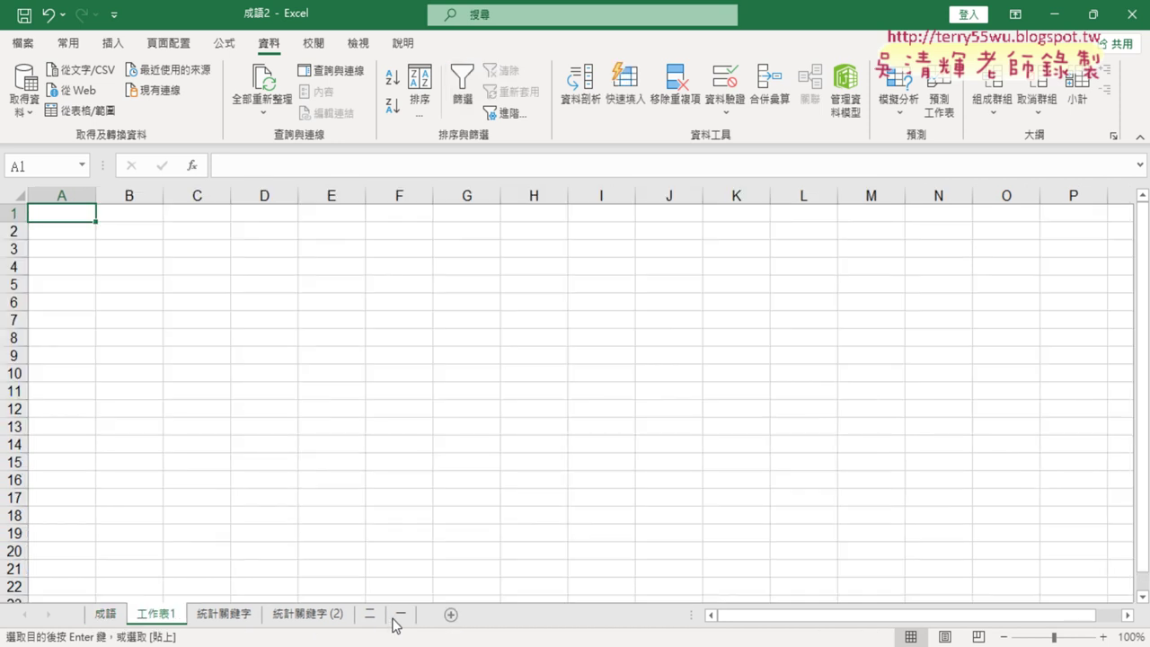
double_click(154, 615)
type("三")
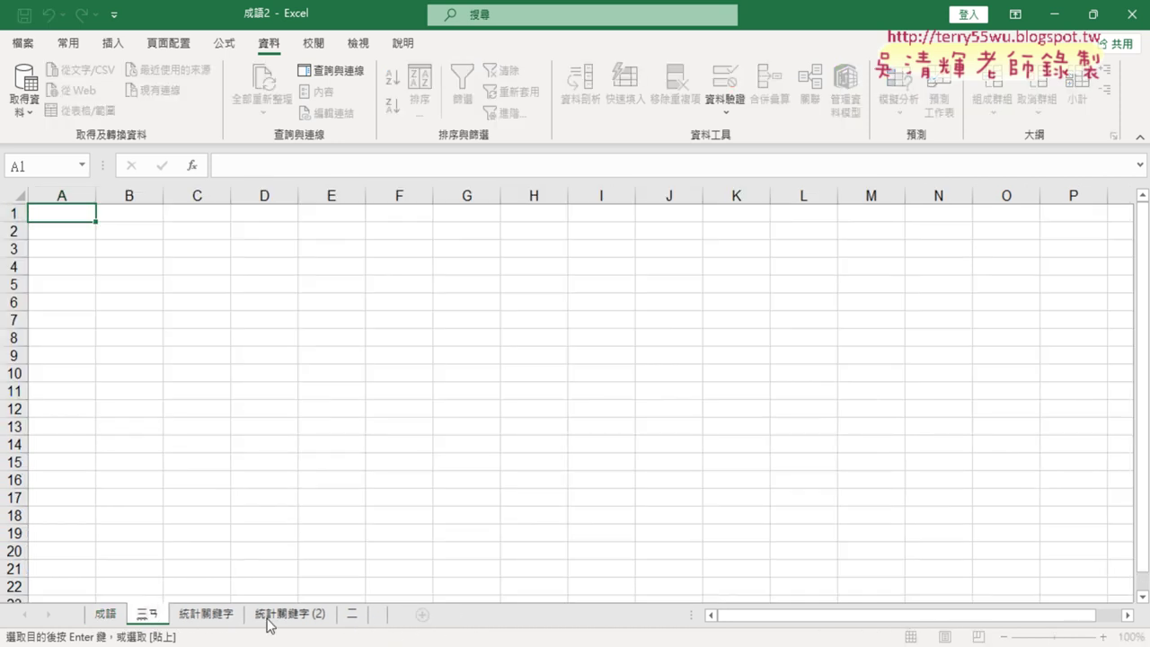
key("Return")
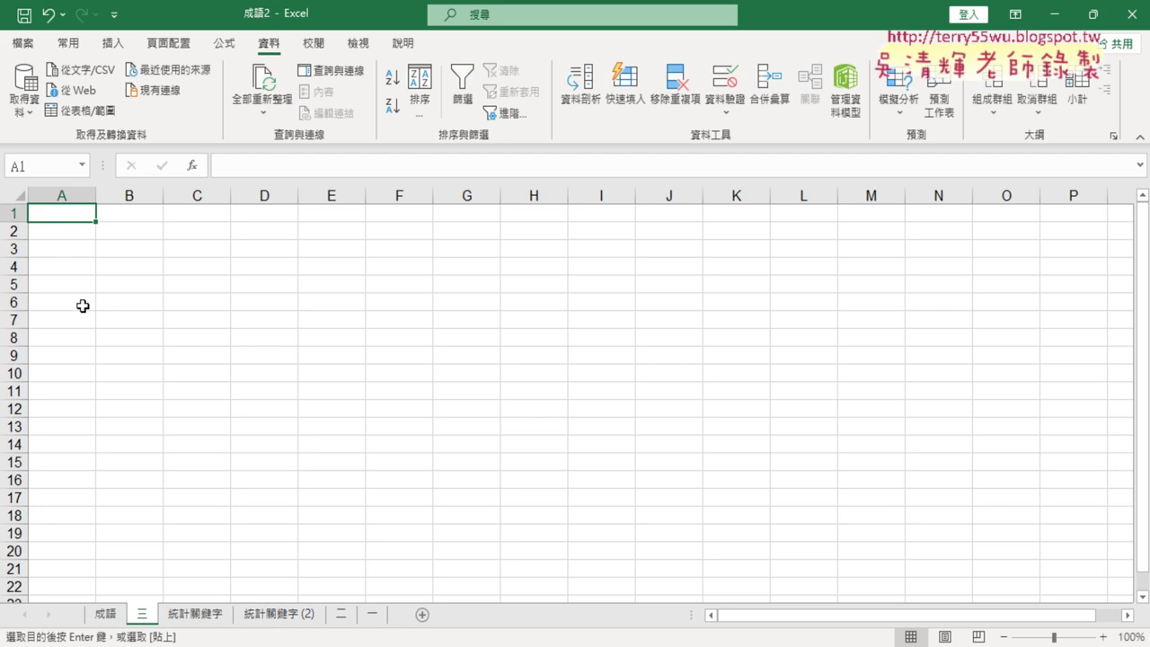
key("ctrl+v")
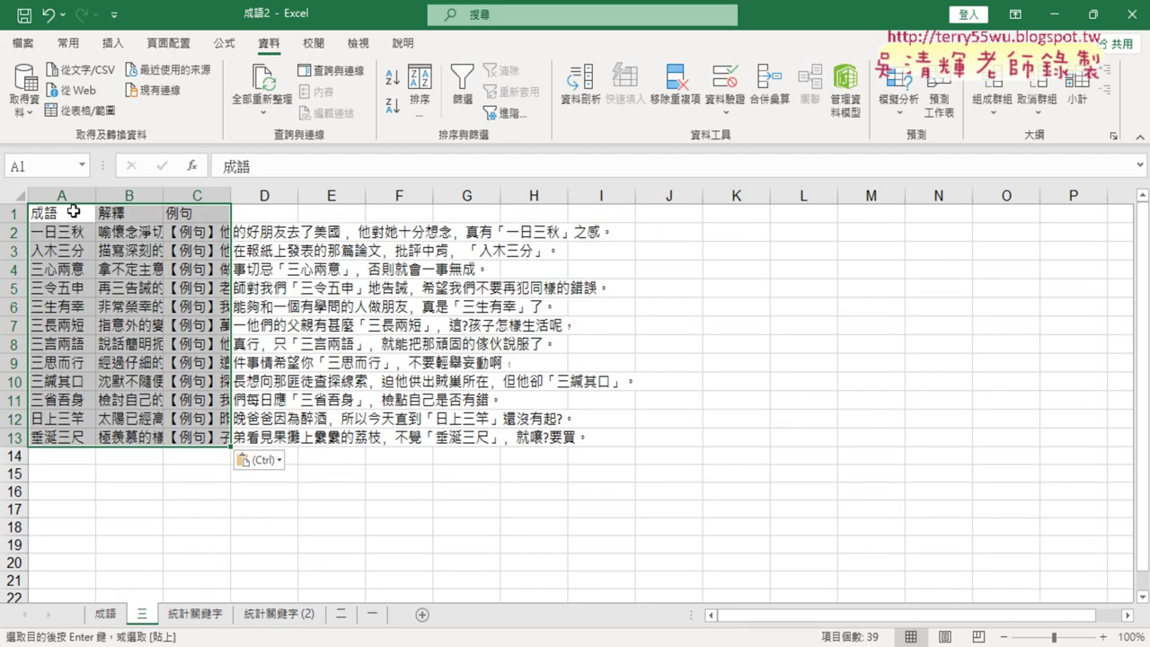
left_click_drag(61, 194, 196, 198)
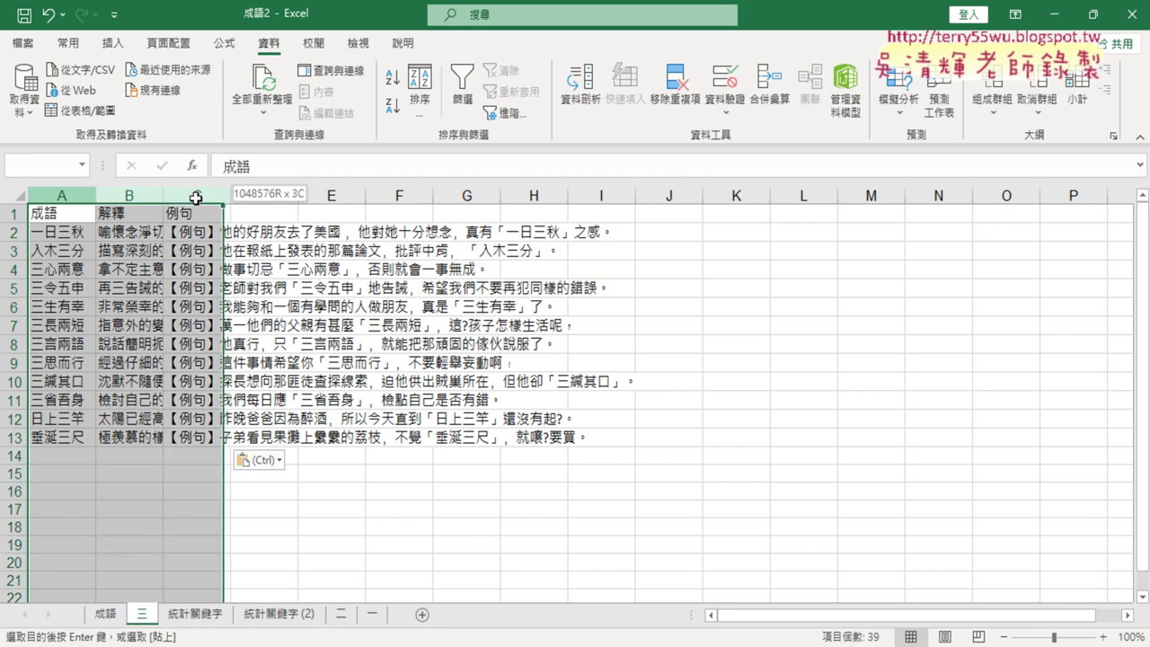
double_click(95, 195)
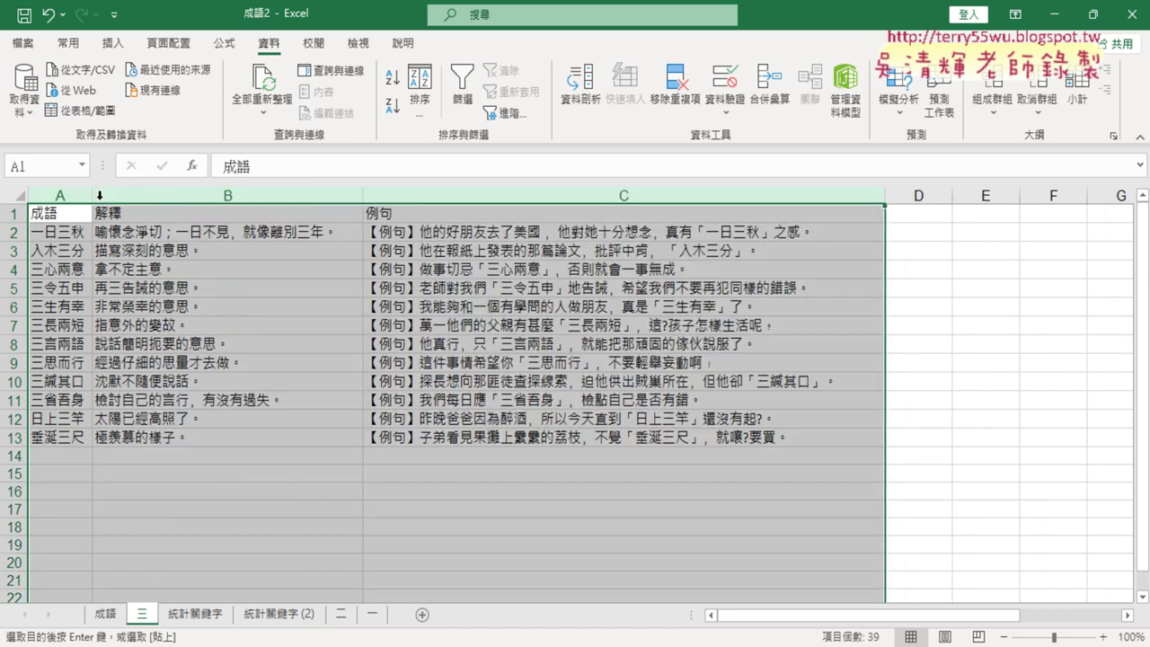
- Move sheet 三 next to 二 and 一, compare the three sheets, and return to 成語
left_click_drag(142, 620, 334, 620)
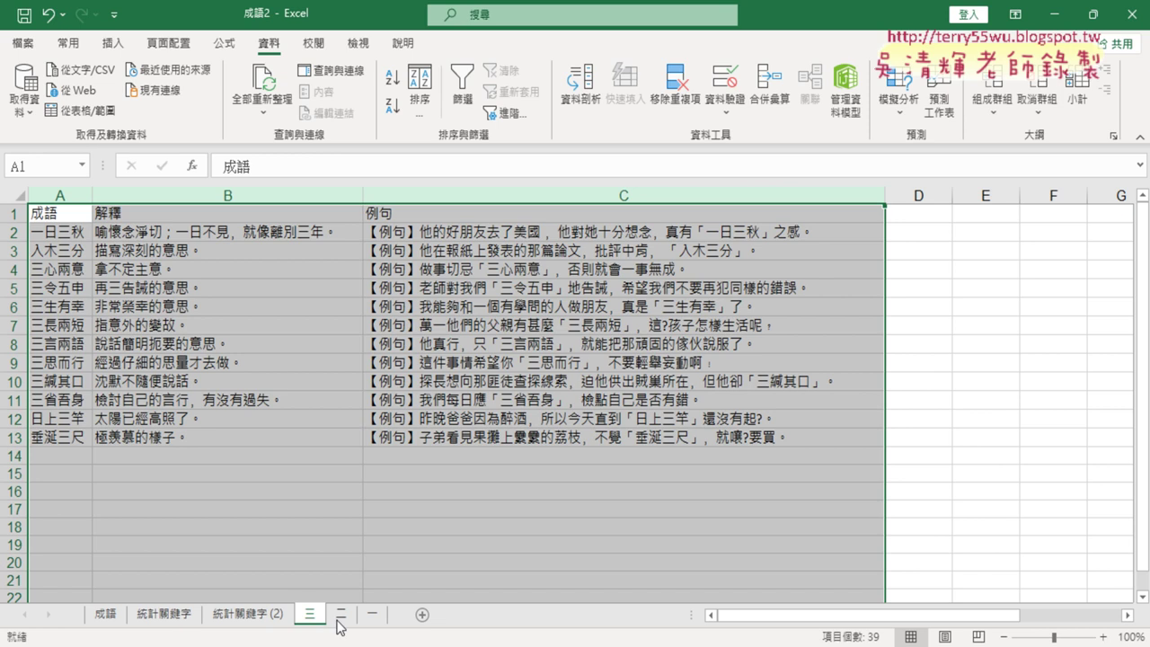
left_click(369, 618)
left_click(341, 618)
left_click(311, 619)
left_click(341, 618)
left_click(368, 618)
left_click(340, 619)
left_click(311, 618)
left_click(115, 616)
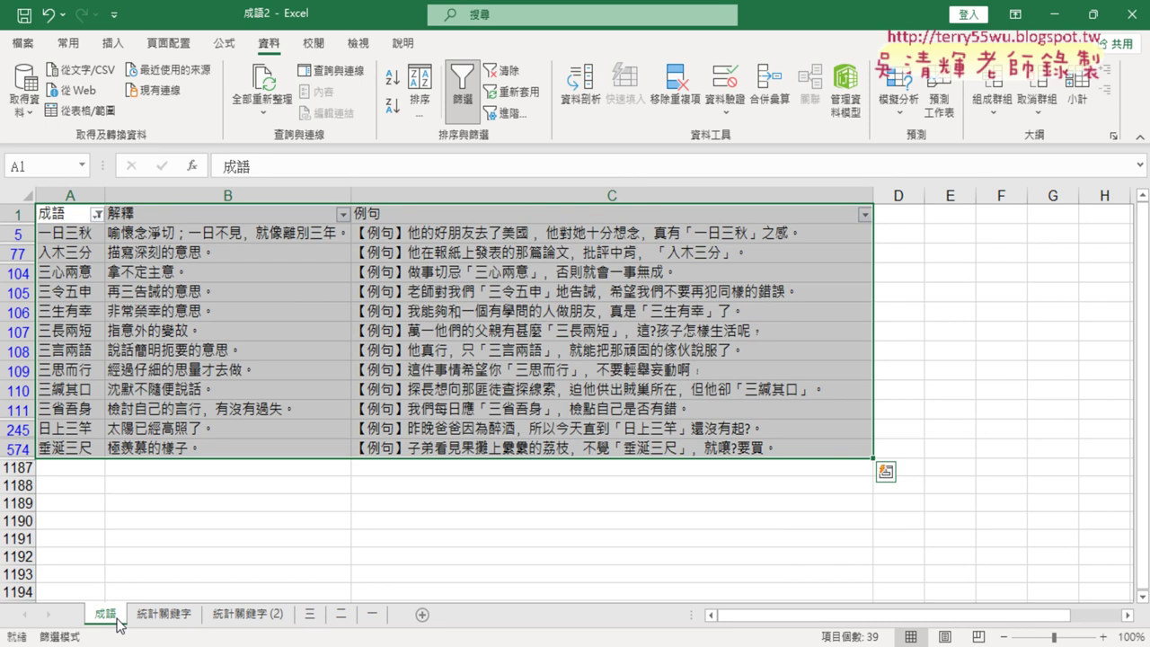
- Review the pasted rows on sheet 三, then clear the filter on the 成語 list
left_click(322, 616)
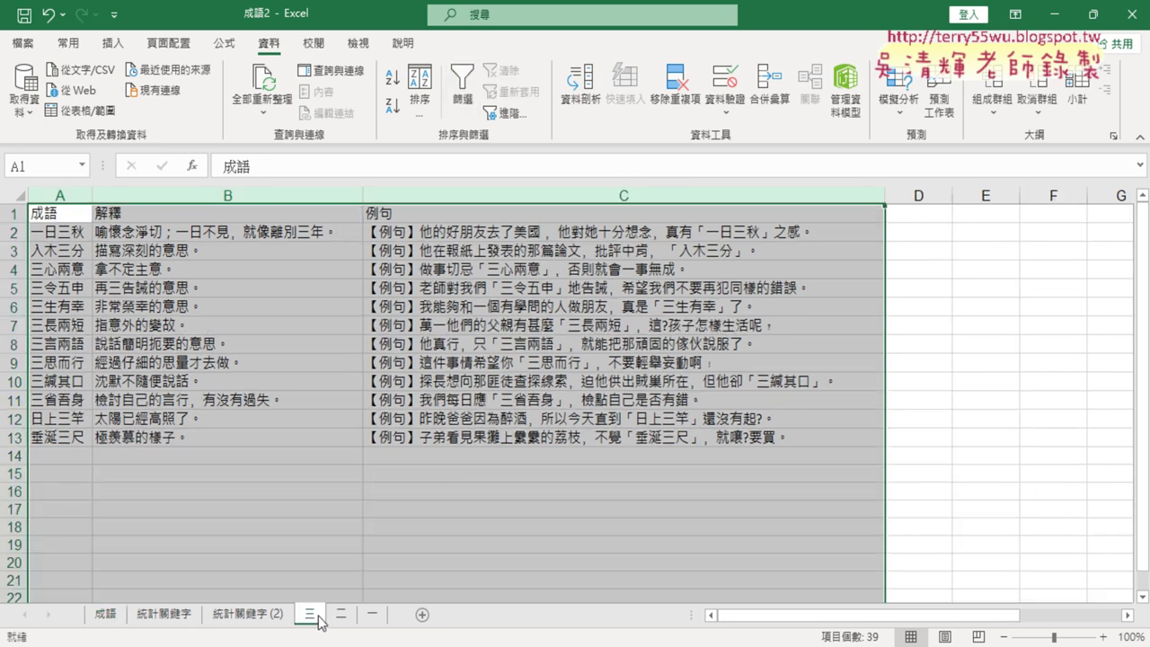
left_click_drag(14, 232, 23, 441)
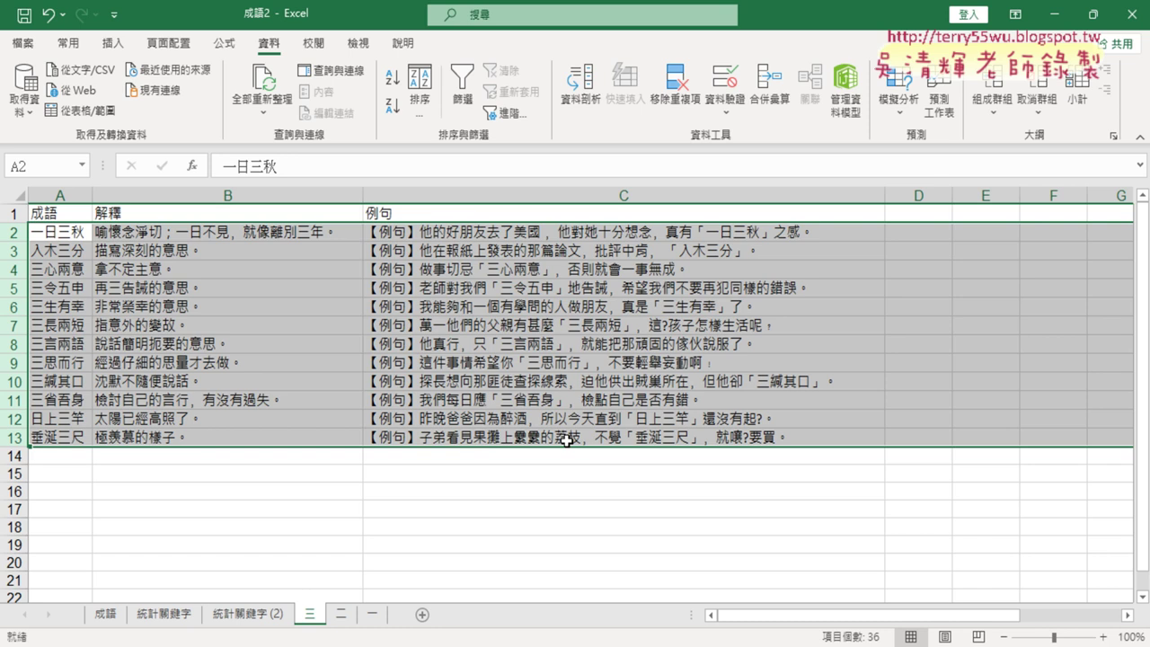
left_click(106, 614)
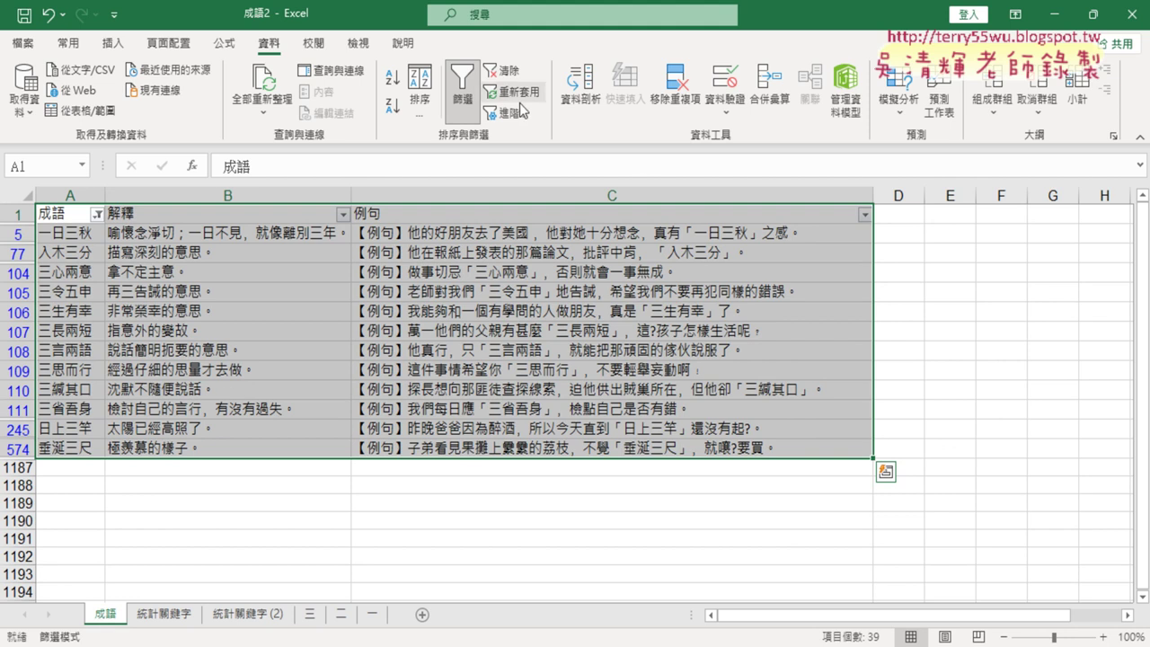
left_click(461, 90)
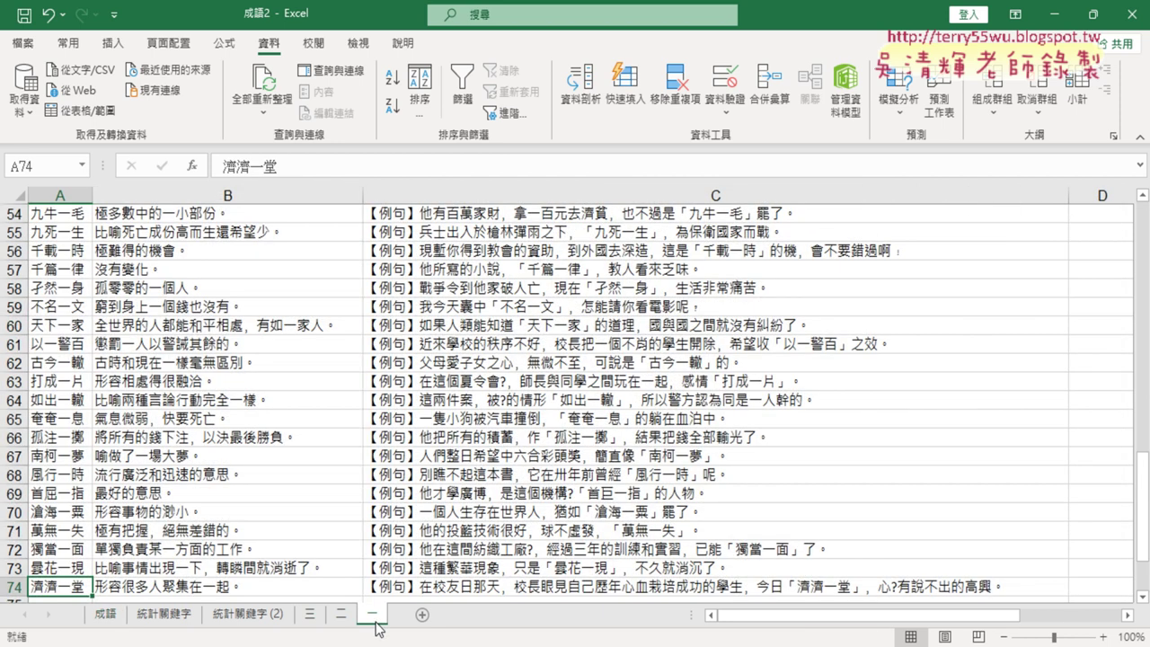
- Check the idioms on sheet 一, then switch to the 統計關鍵字 sheet
left_click(373, 616)
scroll(93, 368, "up", 1)
scroll(81, 305, "up", 5)
scroll(70, 243, "down", 4)
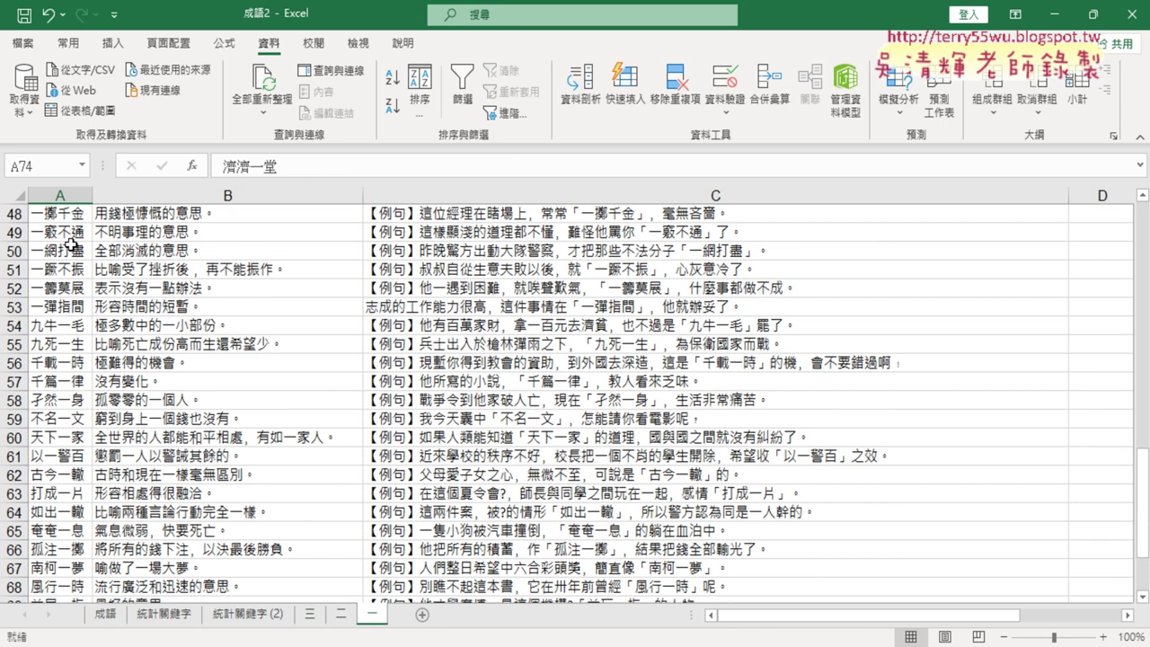
left_click(162, 616)
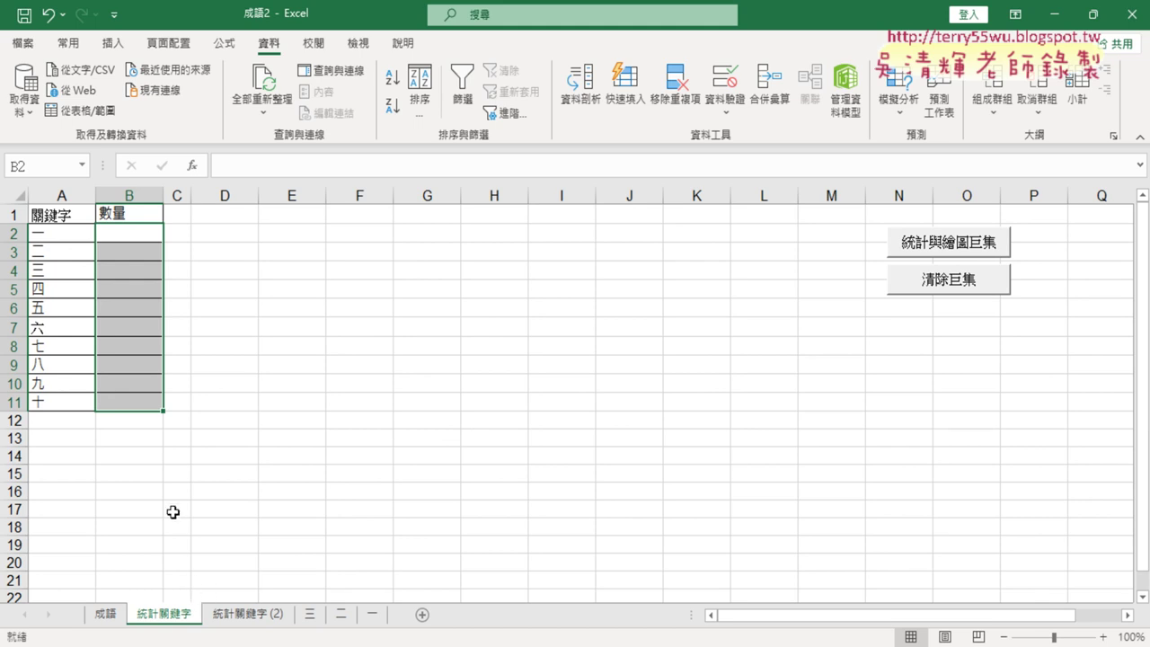
- Run 統計與繪圖巨集 on keywords 一–十 to fill counts (一 73, 三 12) and chart them
left_click_drag(59, 233, 59, 402)
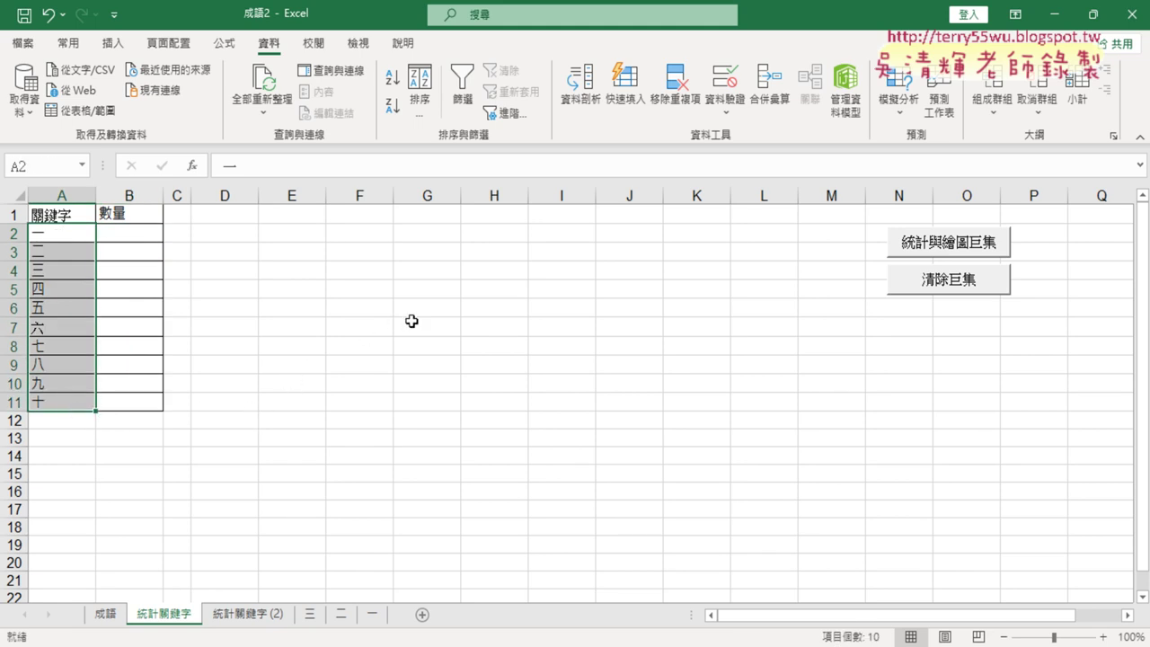
left_click(973, 249)
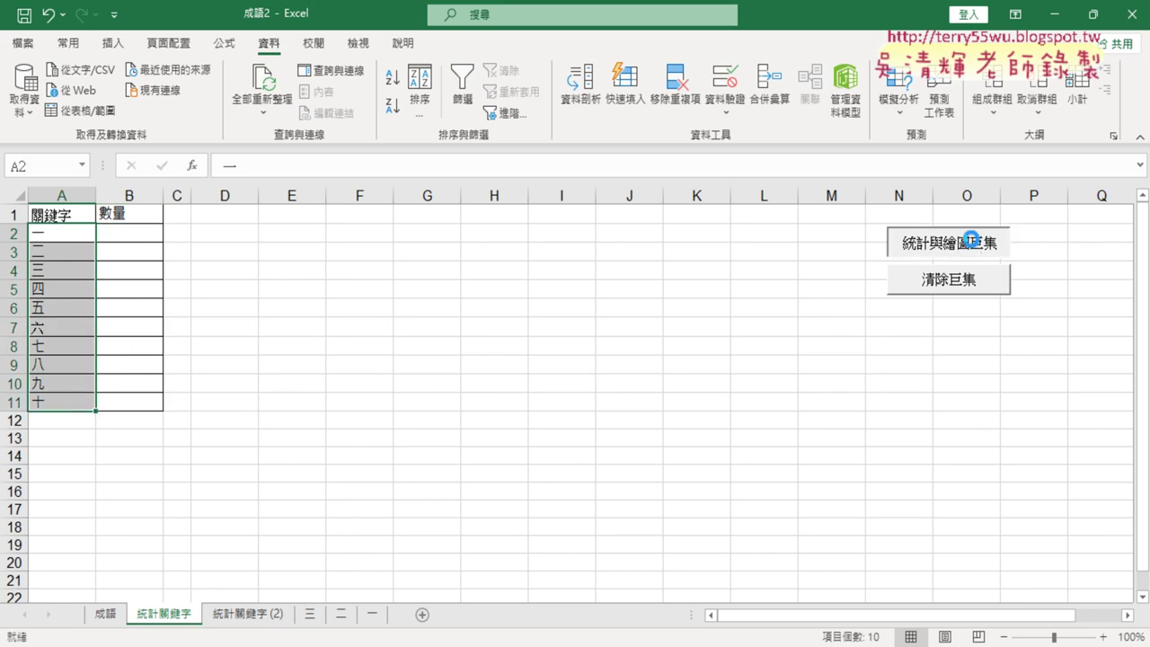
left_click(1009, 381)
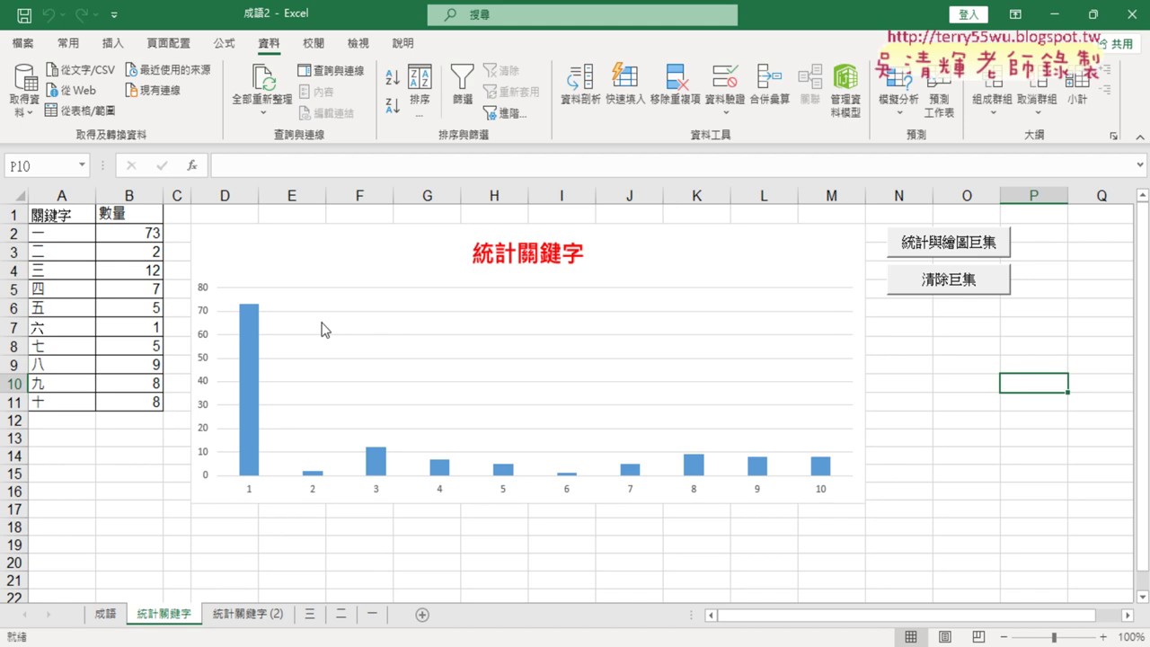
- Annotate the COUNTIF formula in B2 with ink marks, then clear the annotations
left_click(154, 234)
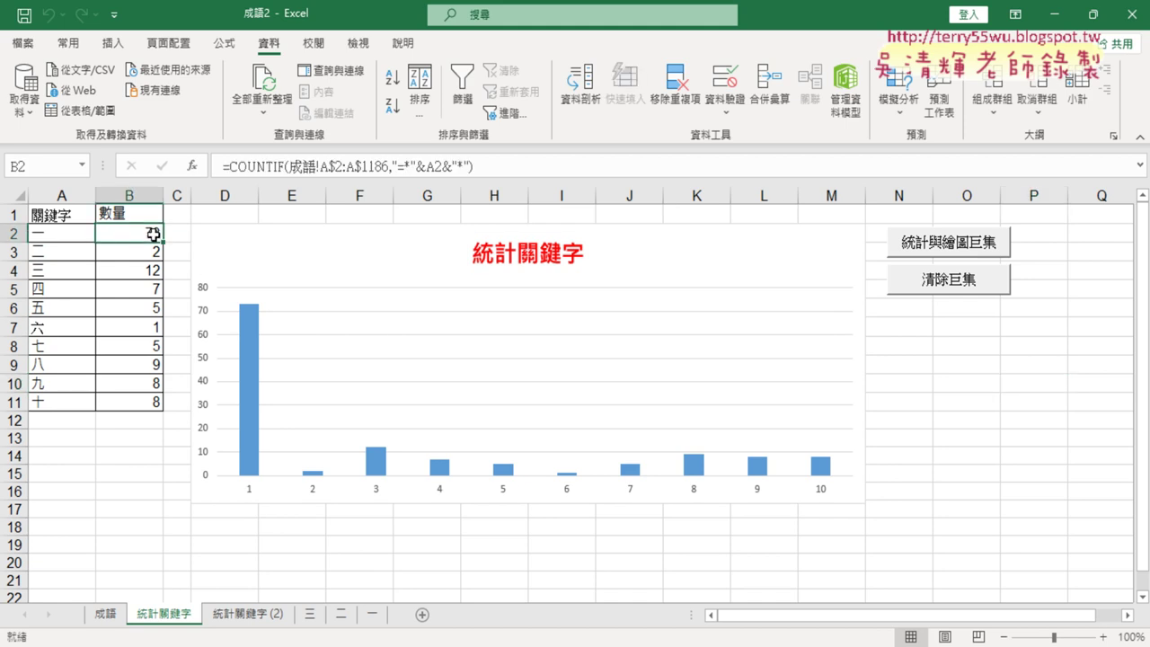
mouse_move(264, 150)
left_mouse_down()
mouse_move(267, 191)
mouse_move(466, 180)
left_mouse_up()
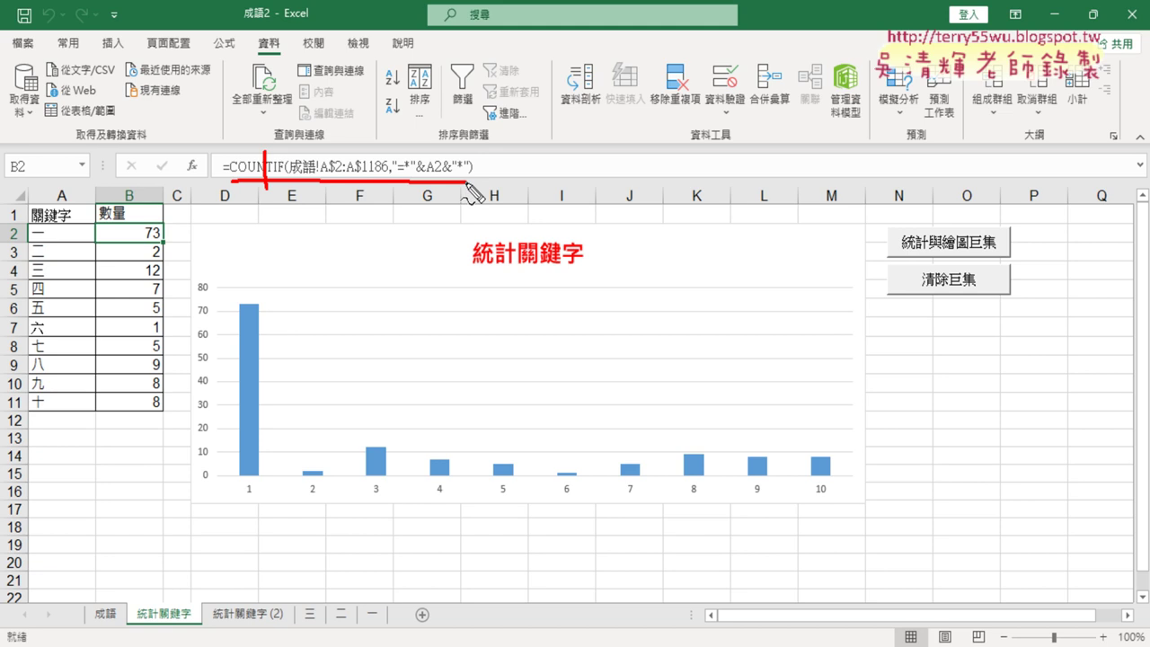
mouse_move(149, 165)
left_mouse_down()
mouse_move(187, 222)
mouse_move(193, 213)
left_mouse_up()
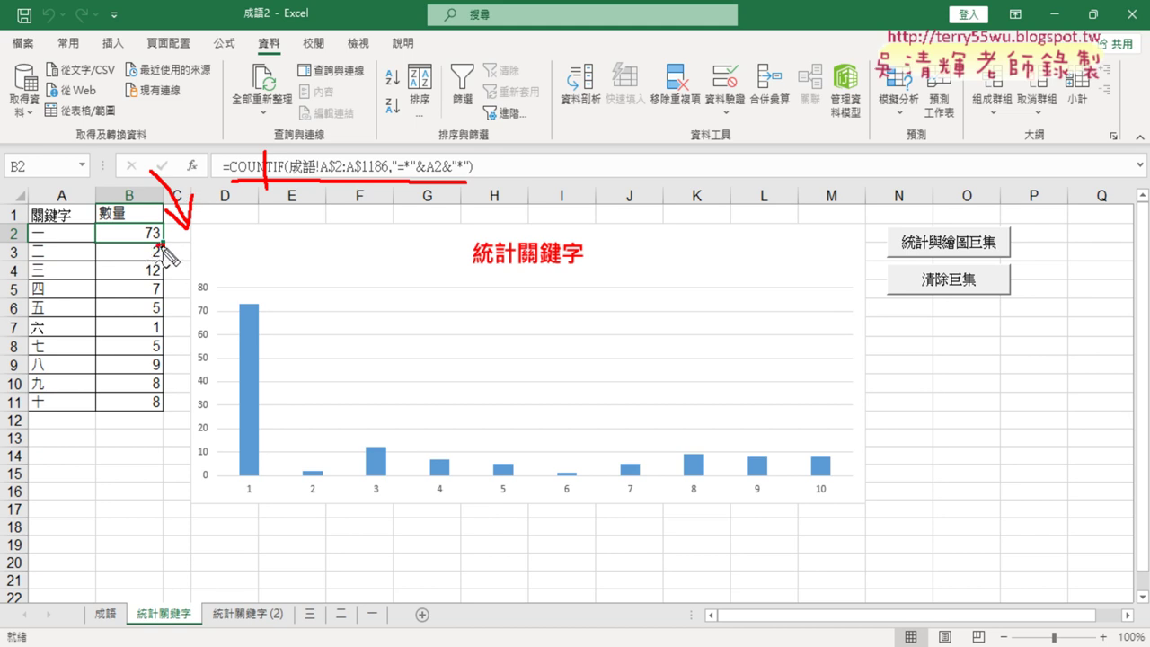
left_click_drag(162, 225, 163, 232)
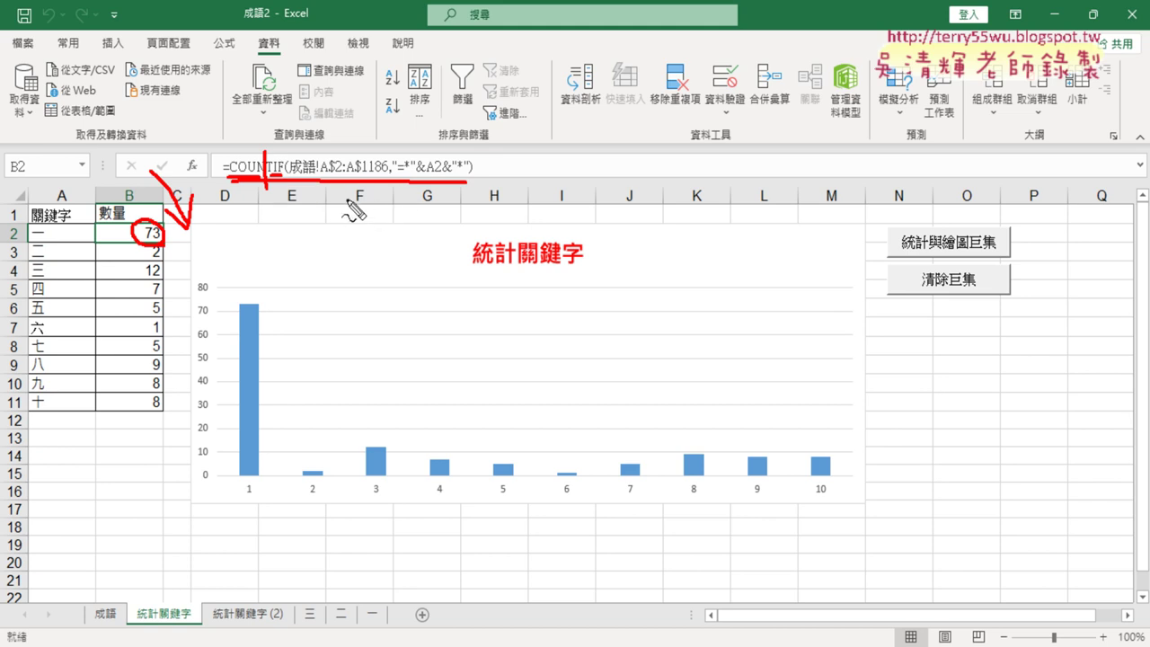
left_click_drag(293, 177, 462, 180)
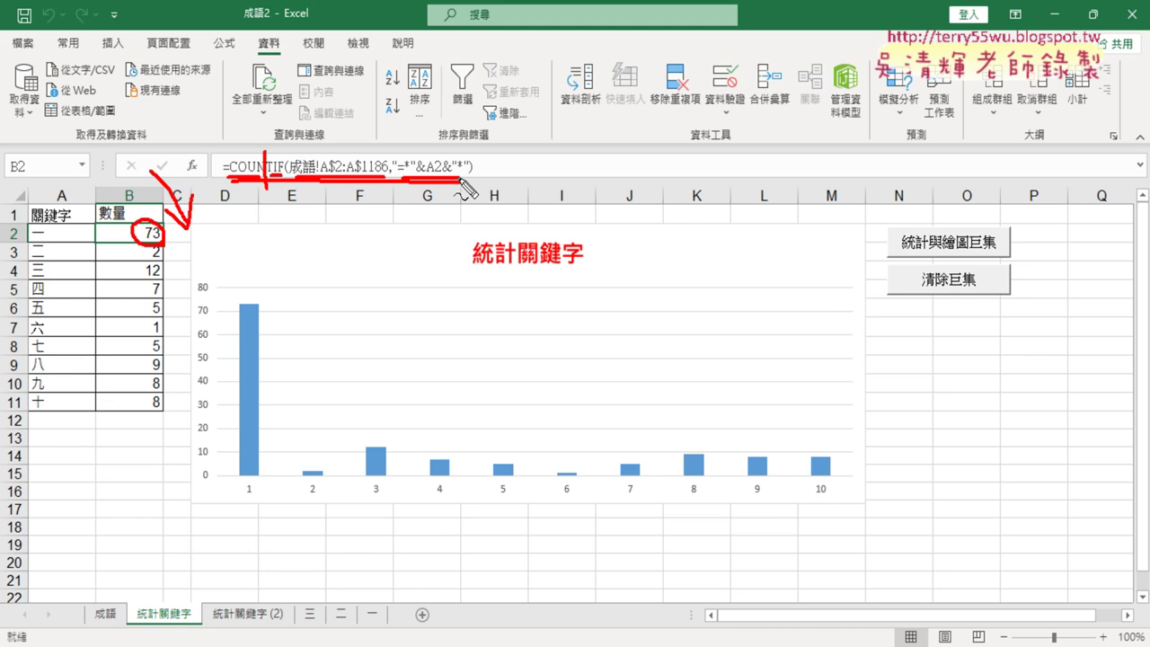
mouse_move(44, 239)
left_mouse_down()
mouse_move(21, 244)
mouse_move(51, 225)
left_mouse_up()
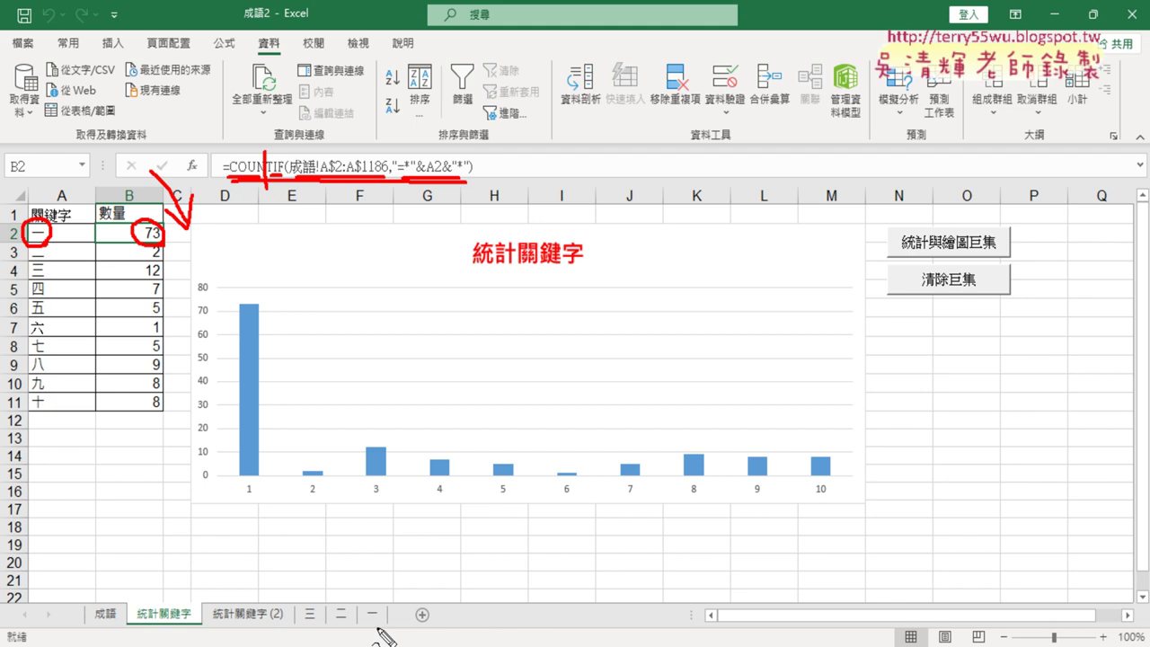
left_click_drag(379, 600, 378, 628)
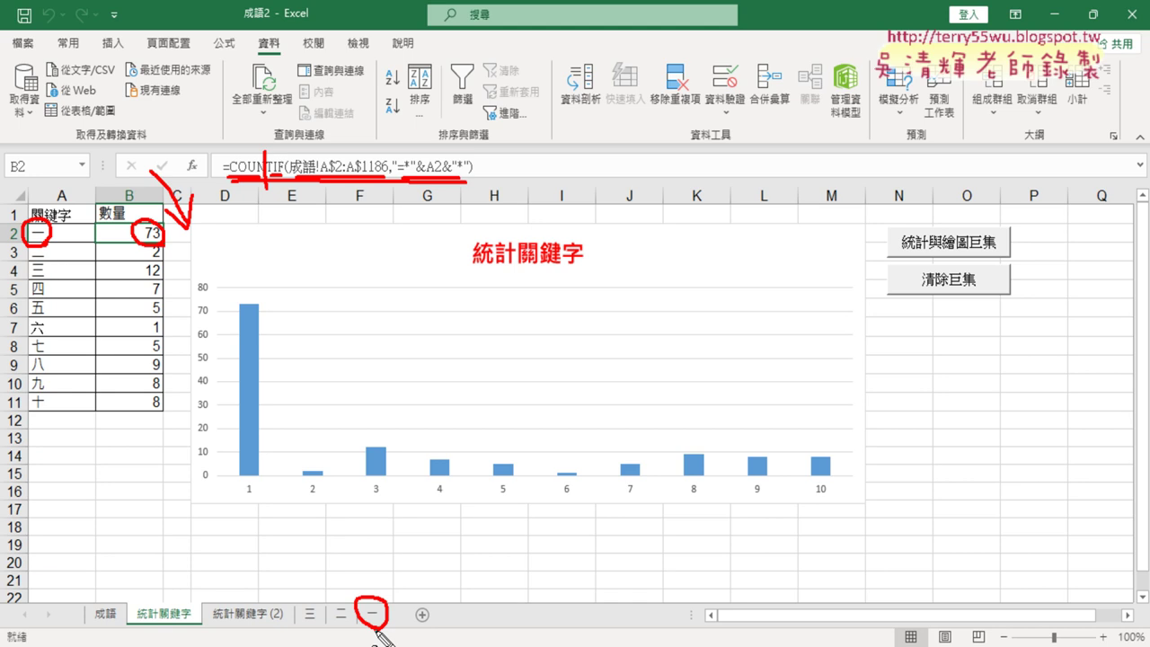
key("Escape")
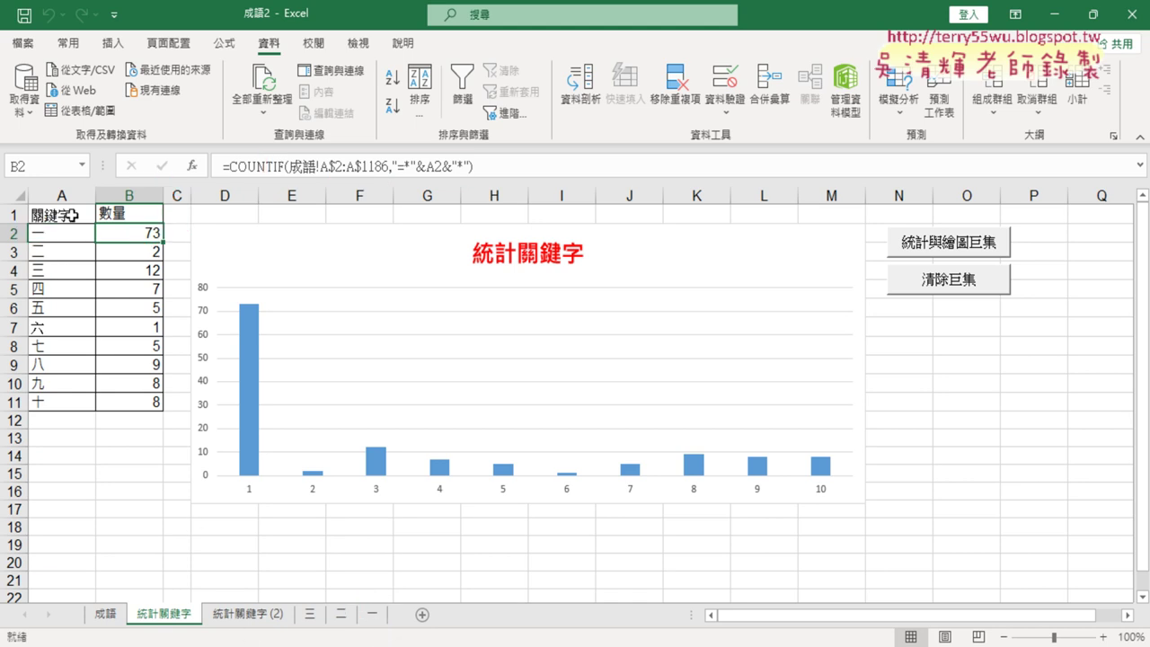
left_click_drag(64, 216, 57, 406)
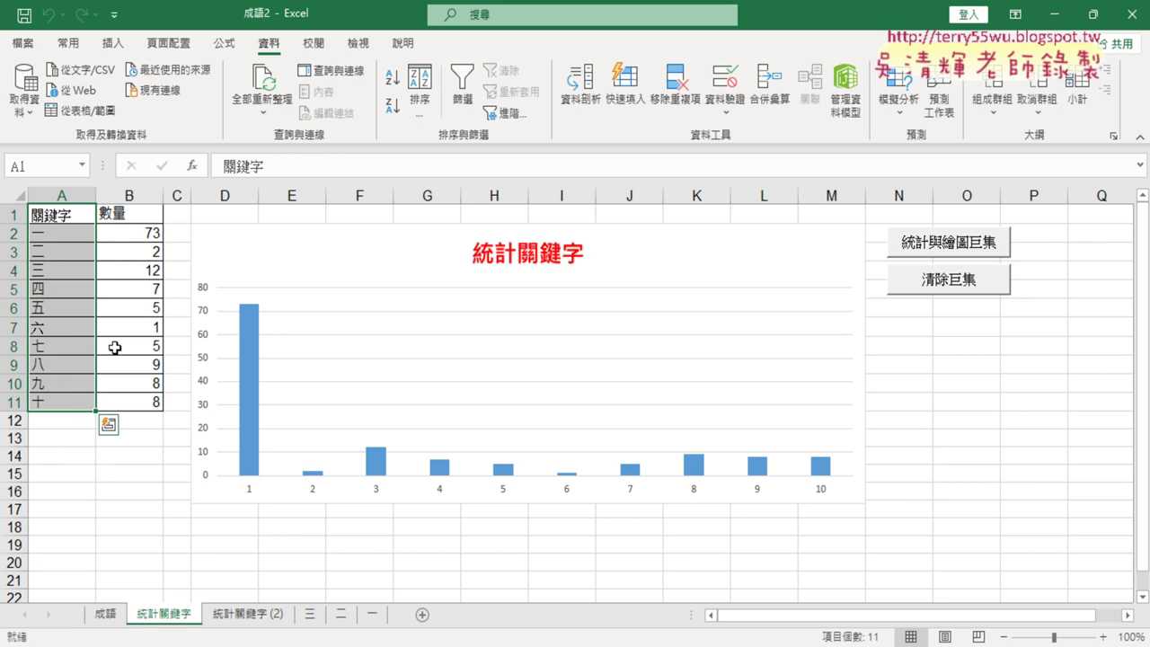
left_click(140, 508)
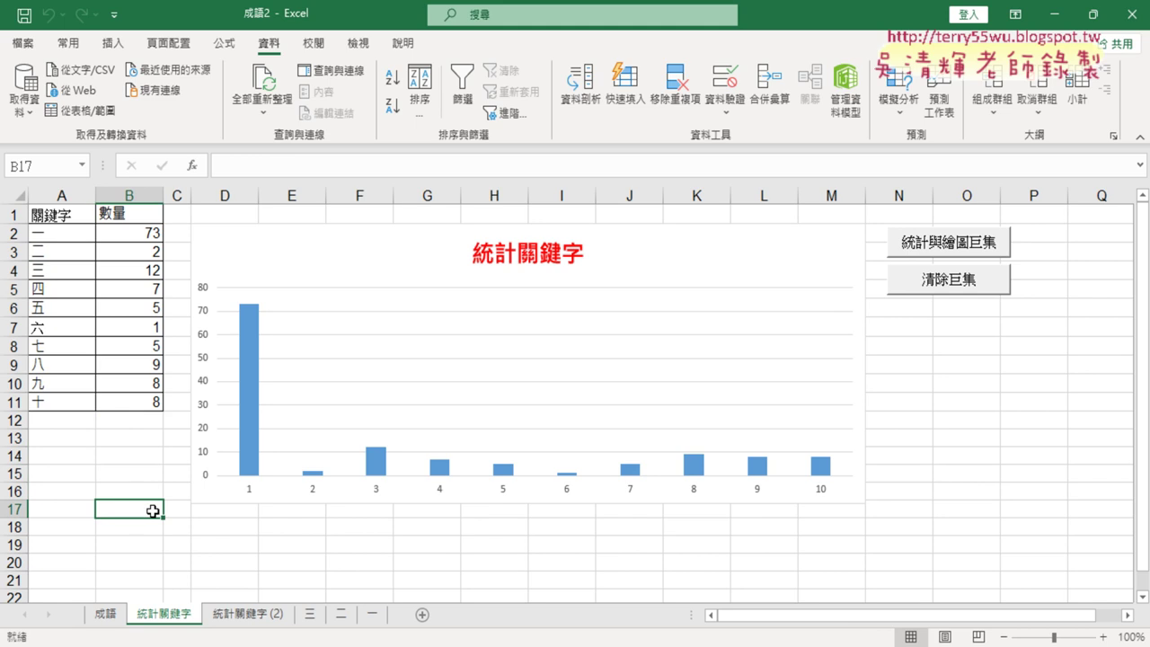
left_click(147, 421)
left_click(149, 235)
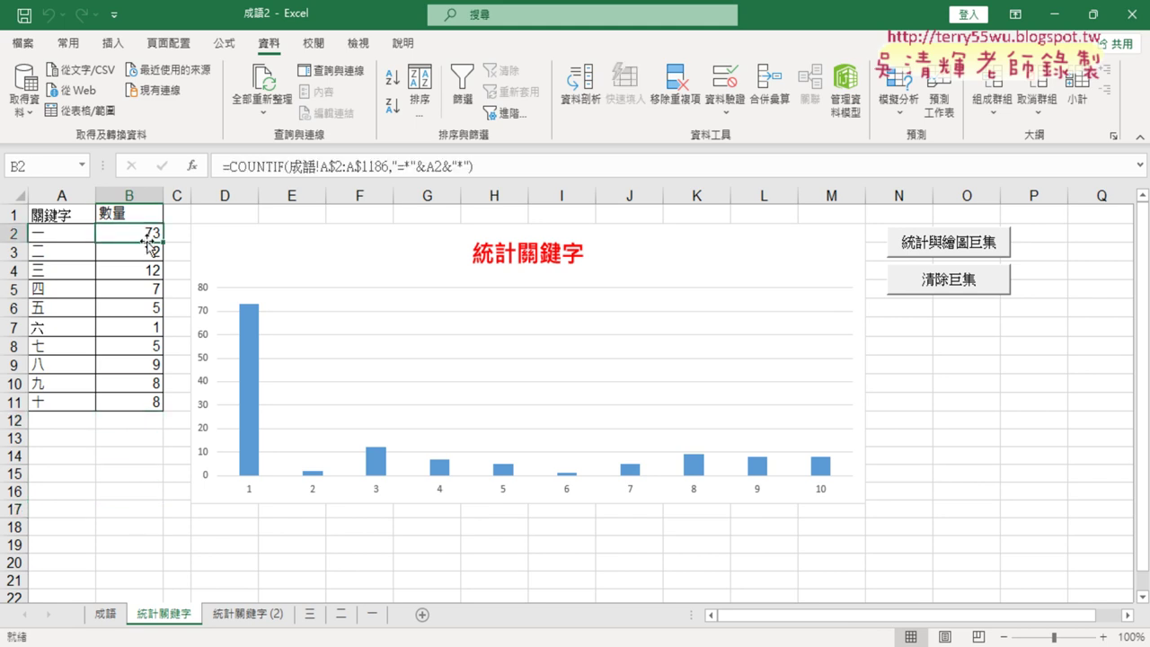
left_click(948, 284)
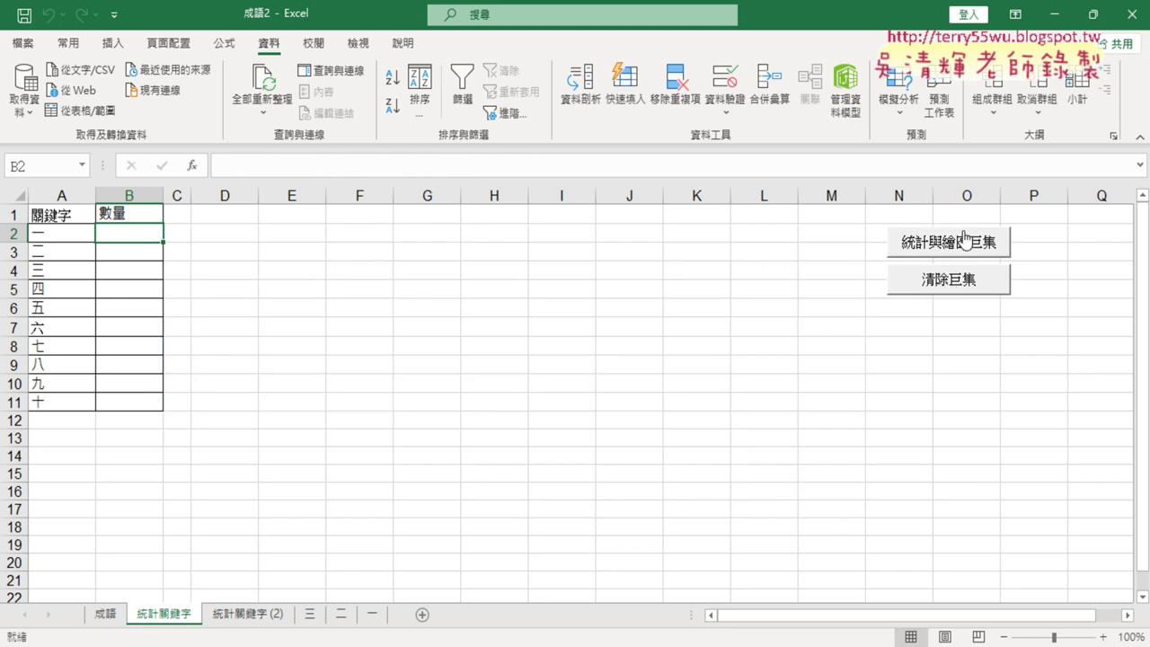
left_click(964, 245)
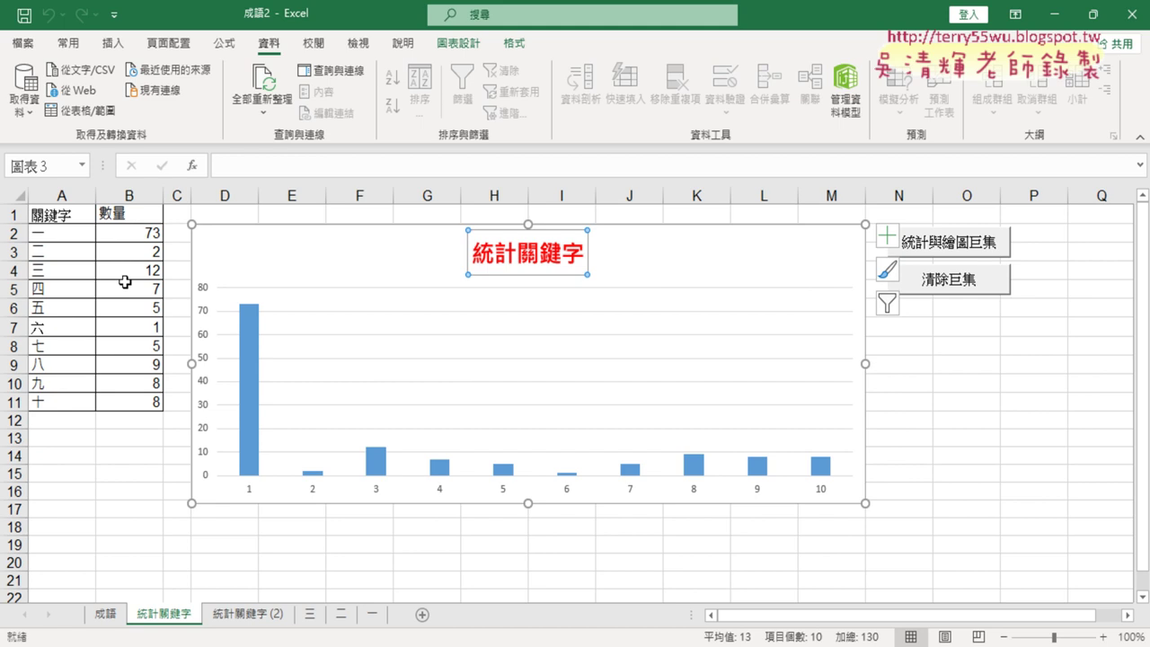
left_click(970, 456)
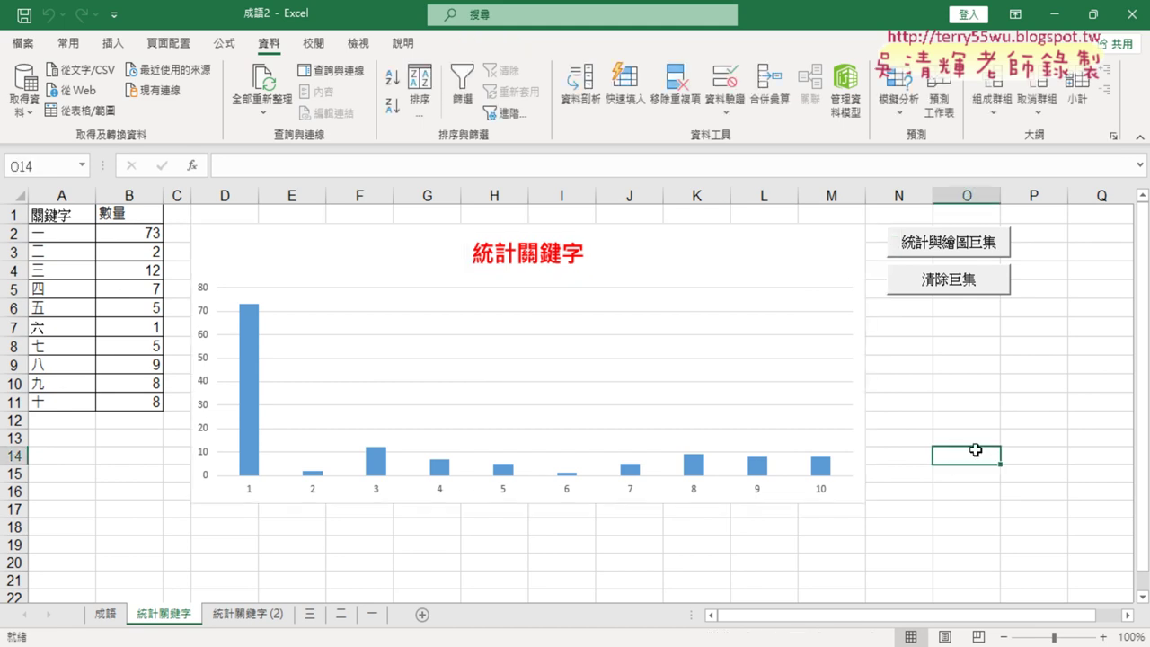
- Rerun 統計與繪圖巨集 to recount the keywords and redraw the chart, then show the 成語 sheet
left_click(972, 286)
left_click(967, 244)
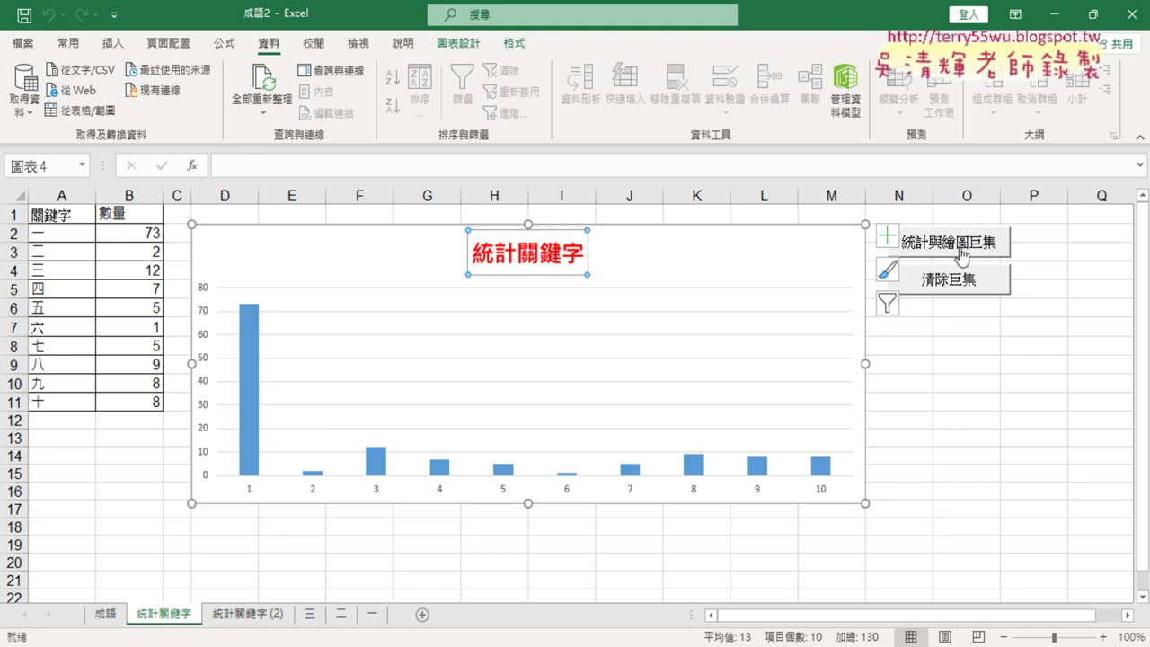
left_click(104, 614)
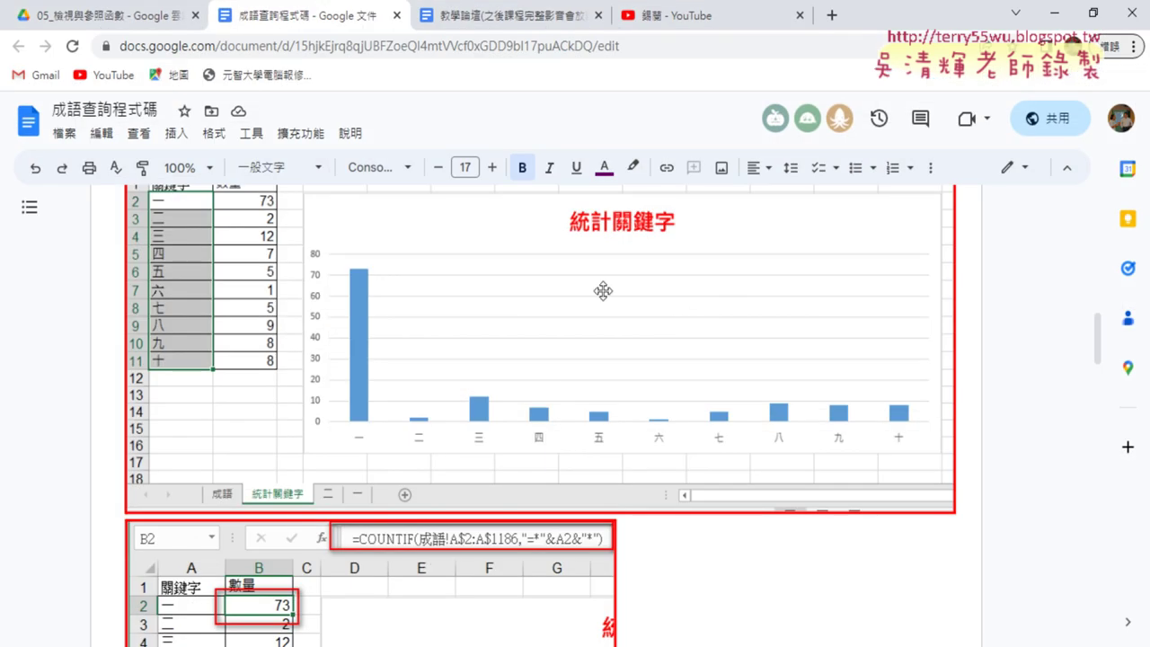
- Scroll the Google Doc to the 統計與繪圖巨集 and 清除巨集 VBA code, then return to Excel
scroll(638, 311, "down", 4)
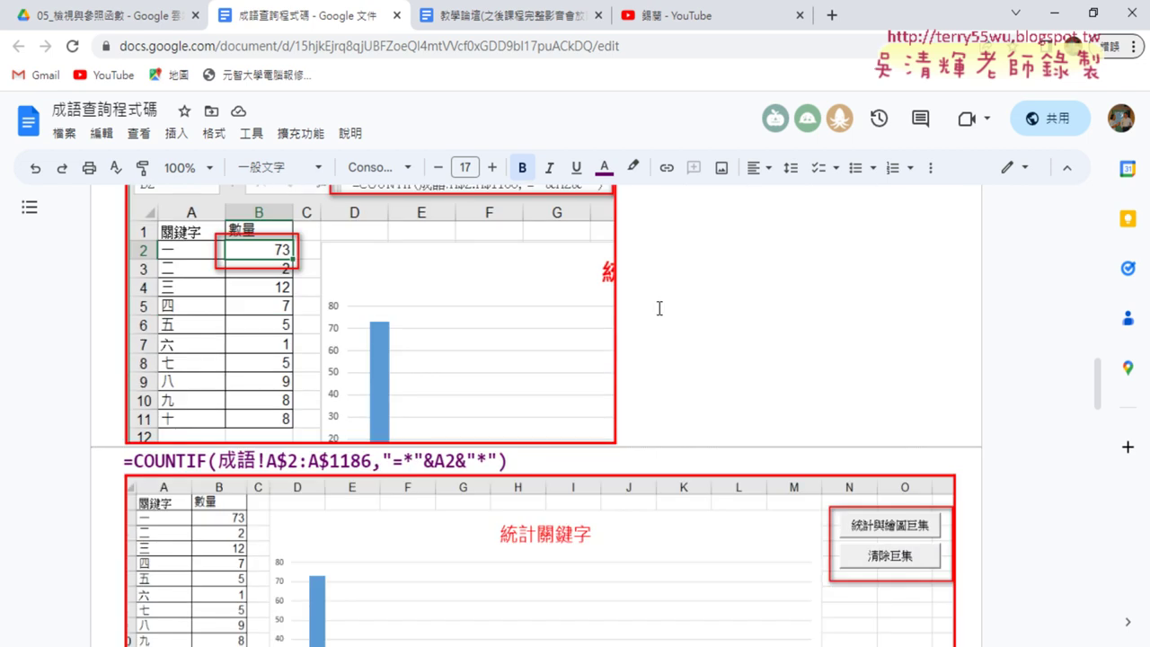
scroll(659, 308, "down", 3)
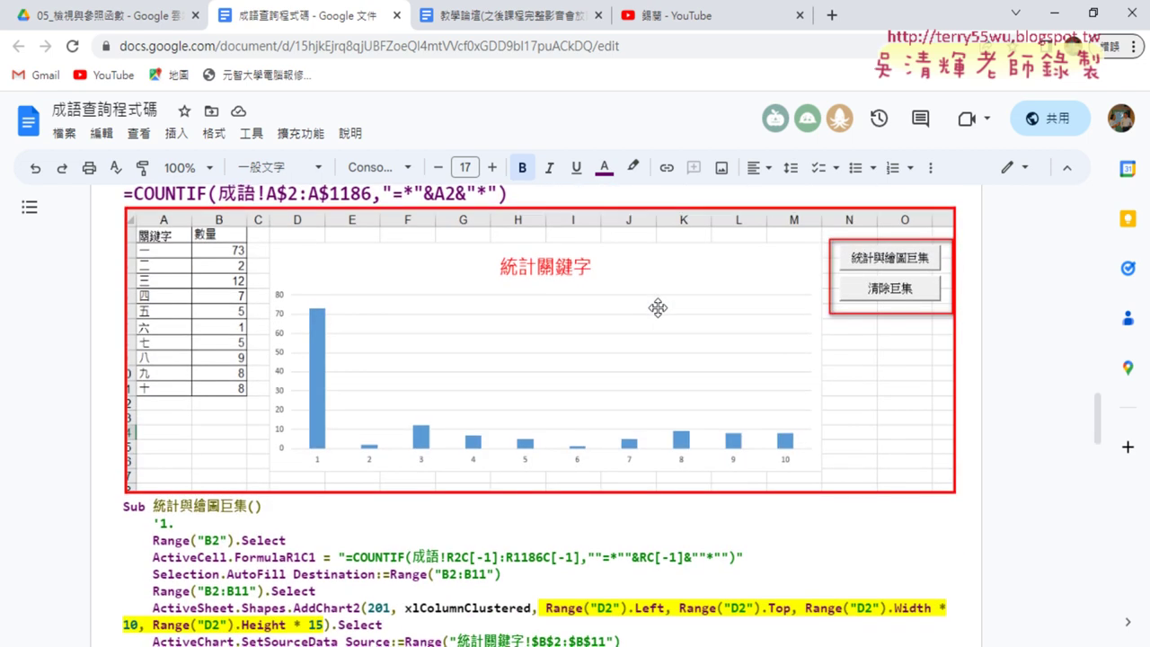
scroll(659, 309, "down", 3)
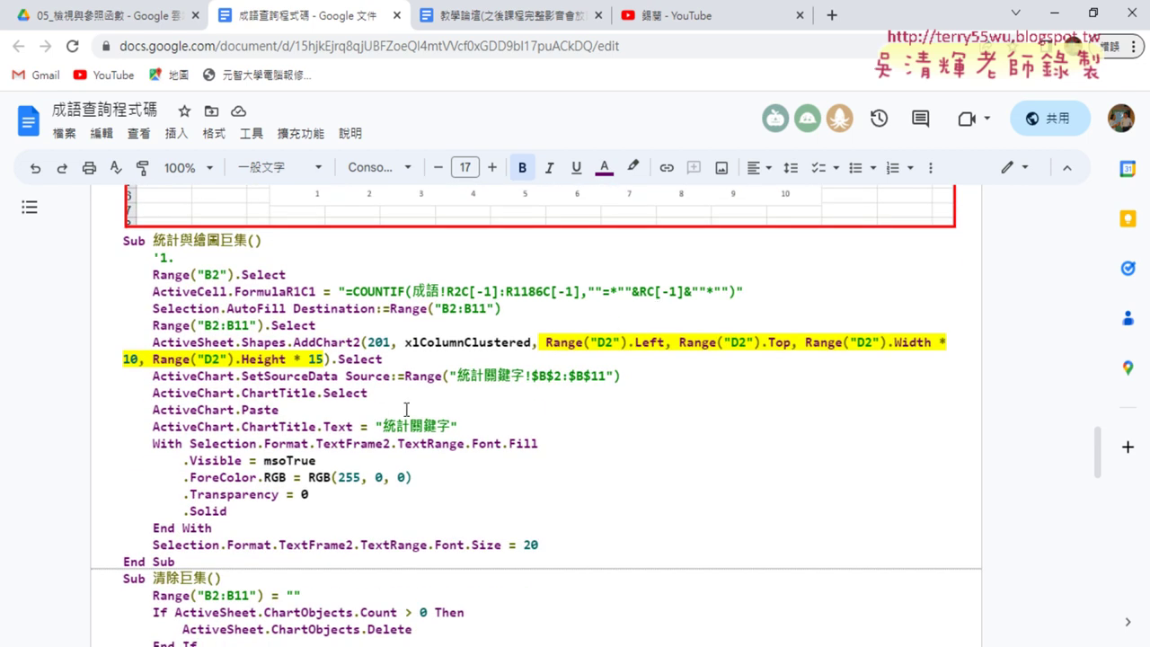
left_click(1053, 14)
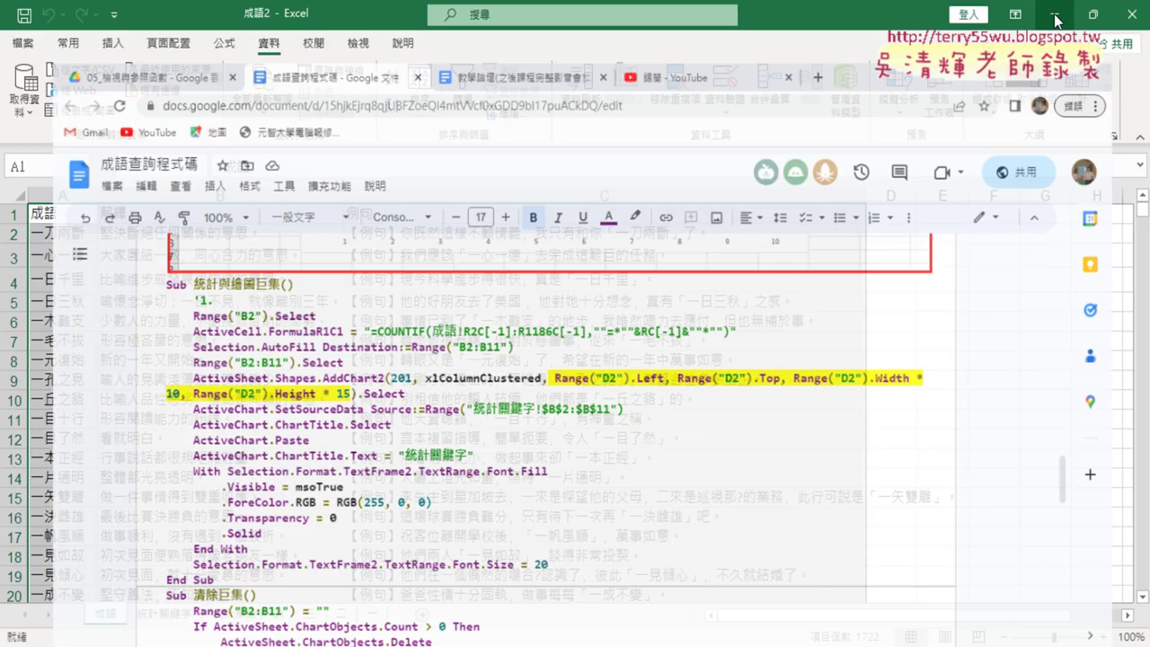
left_click(248, 616)
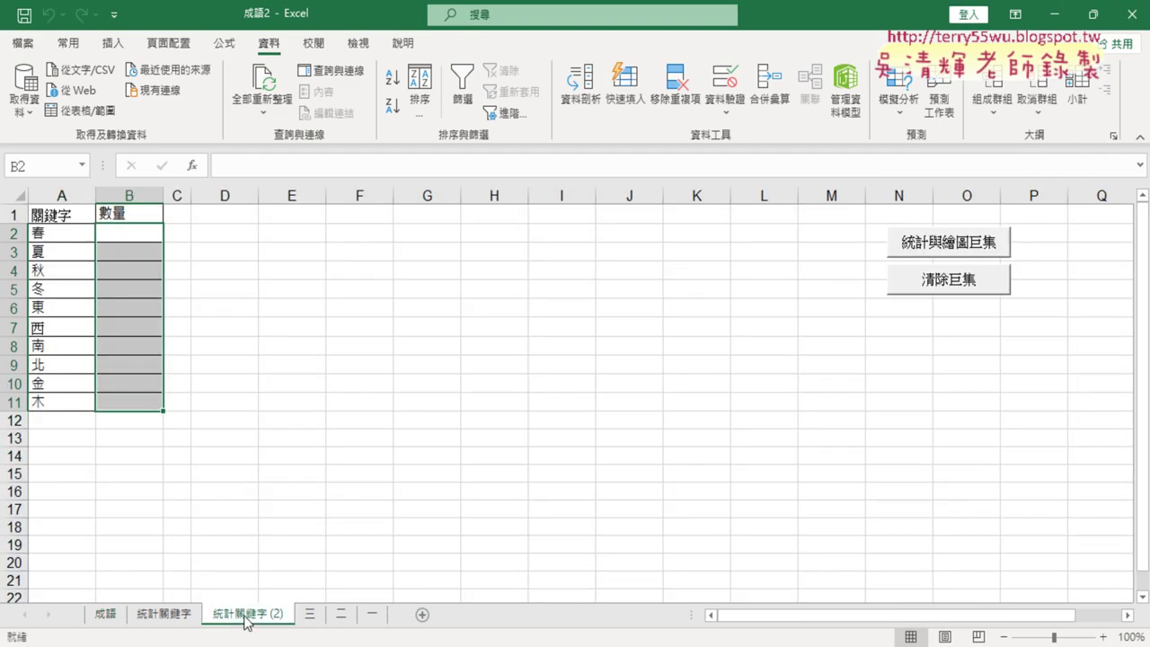
left_click_drag(74, 234, 48, 403)
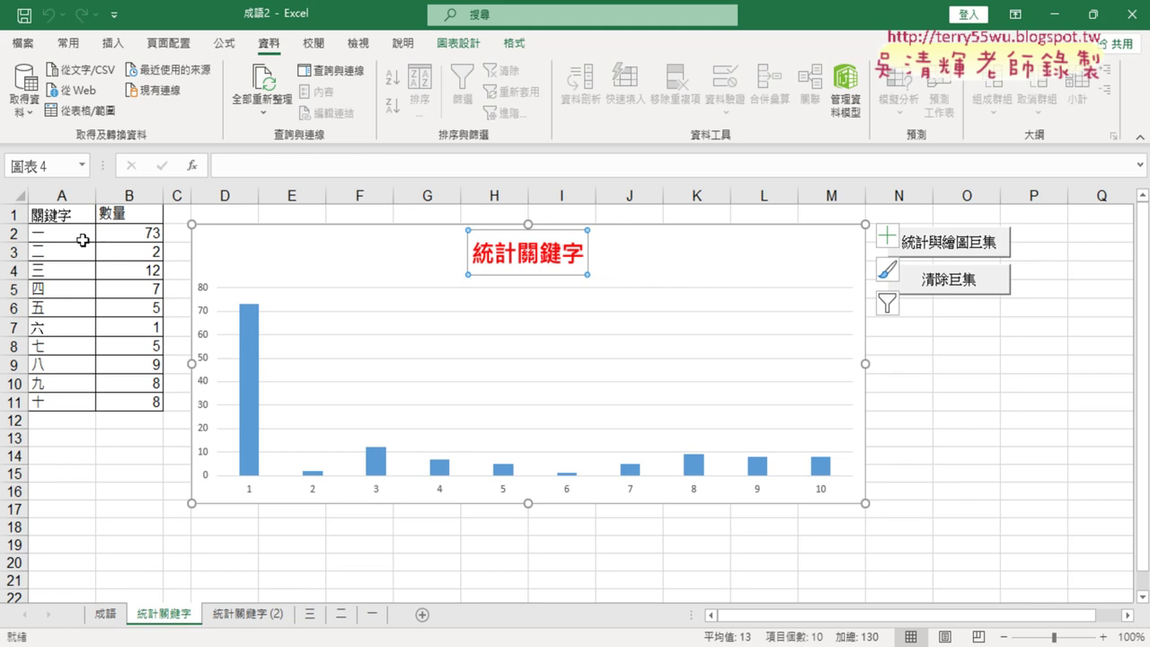
left_click_drag(56, 233, 47, 401)
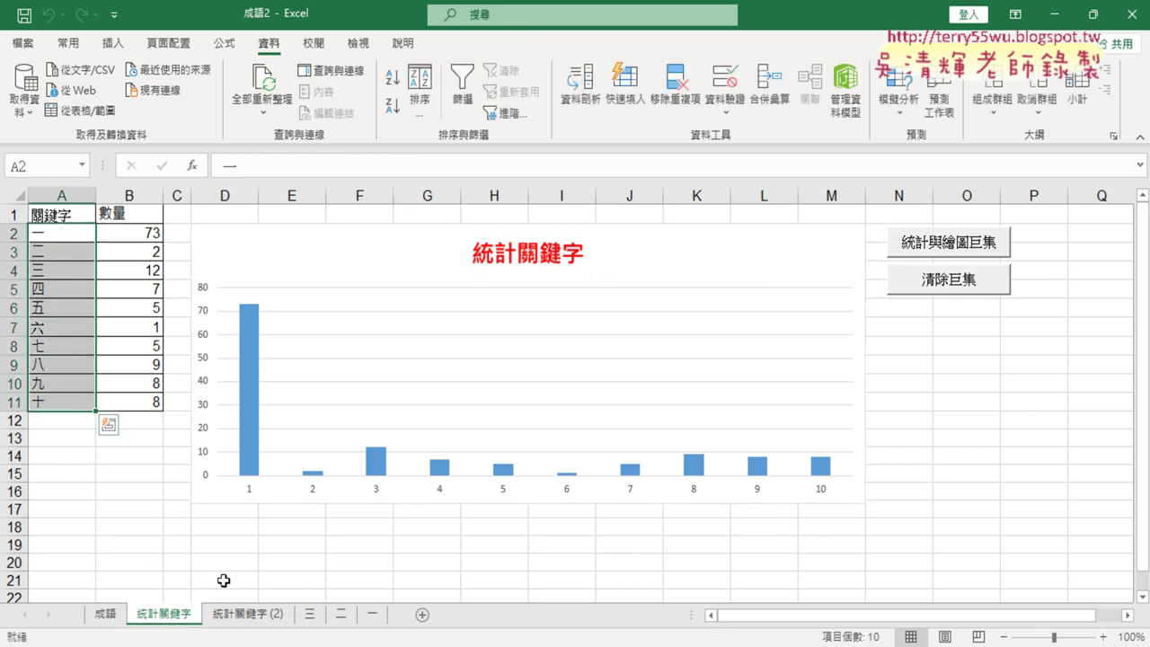
left_click(244, 613)
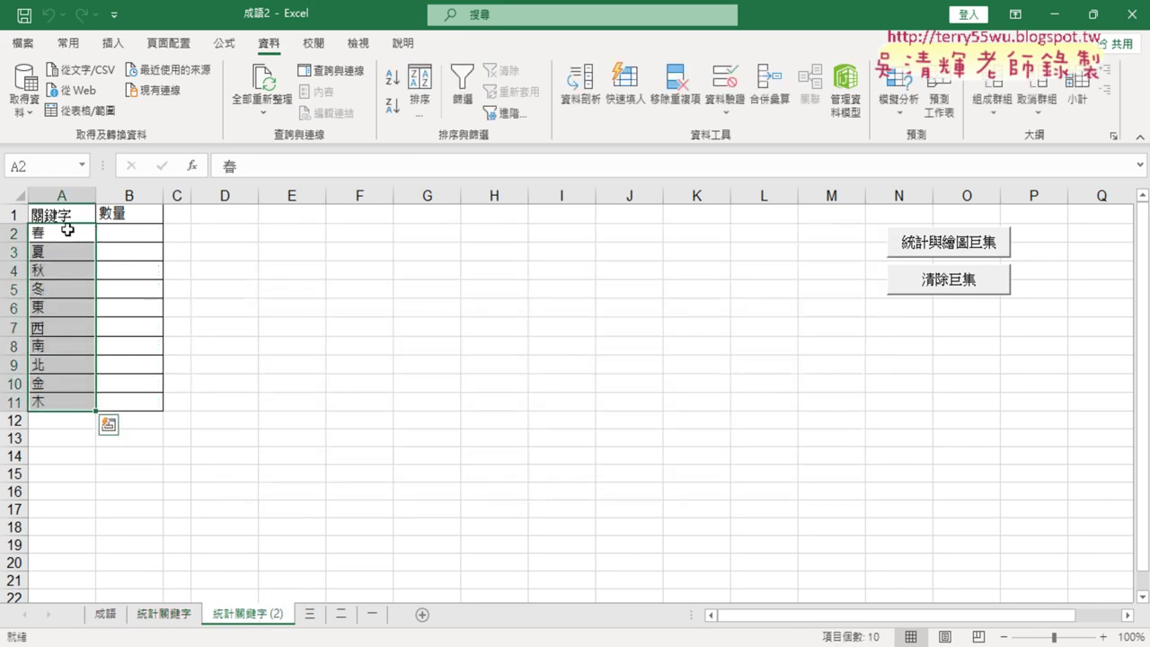
left_click_drag(59, 233, 50, 444)
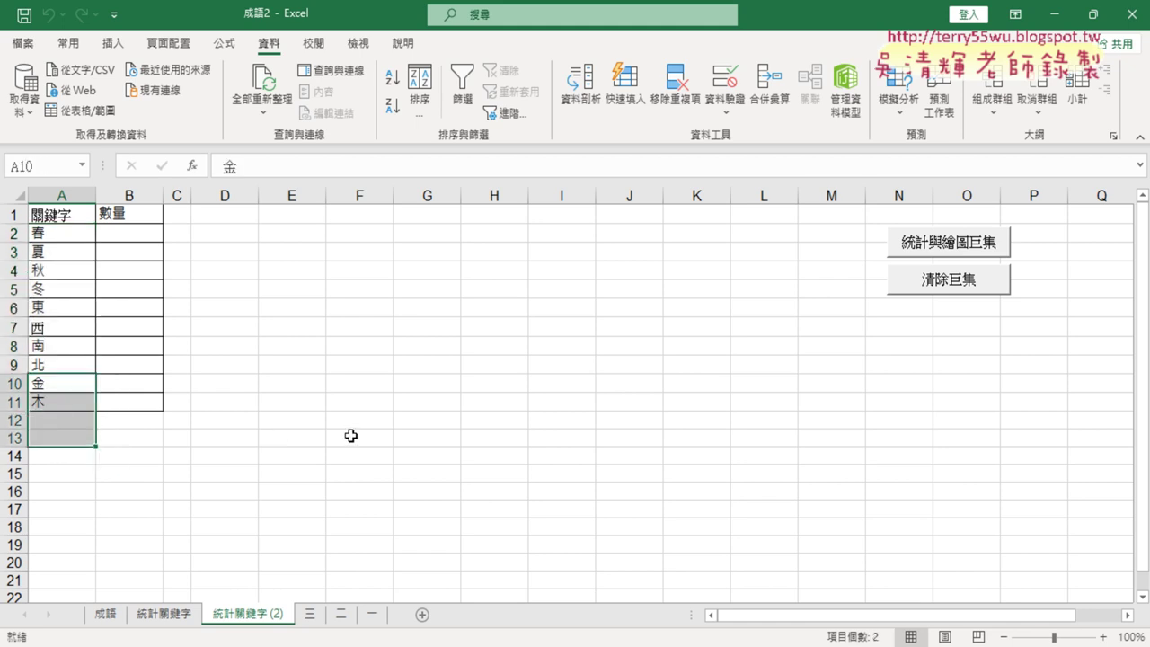